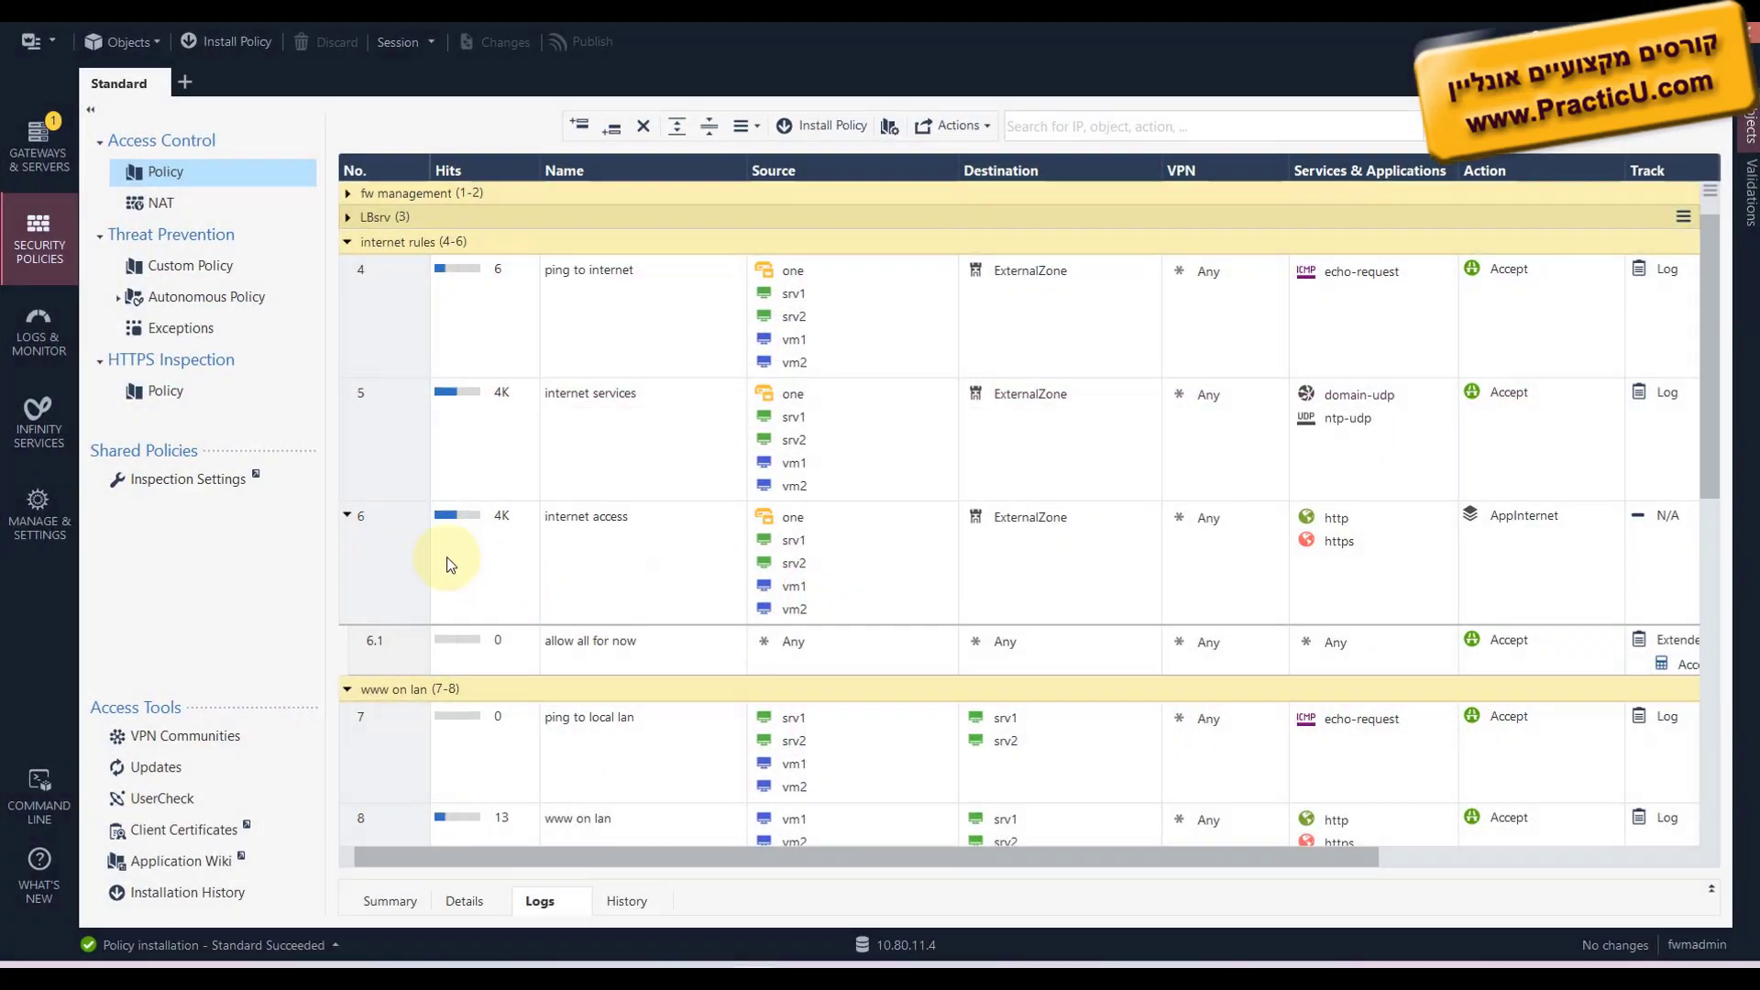
# - Review the ping to internet, internet services and internet access rules in the Access Control policy
pyautogui.click(632, 283)
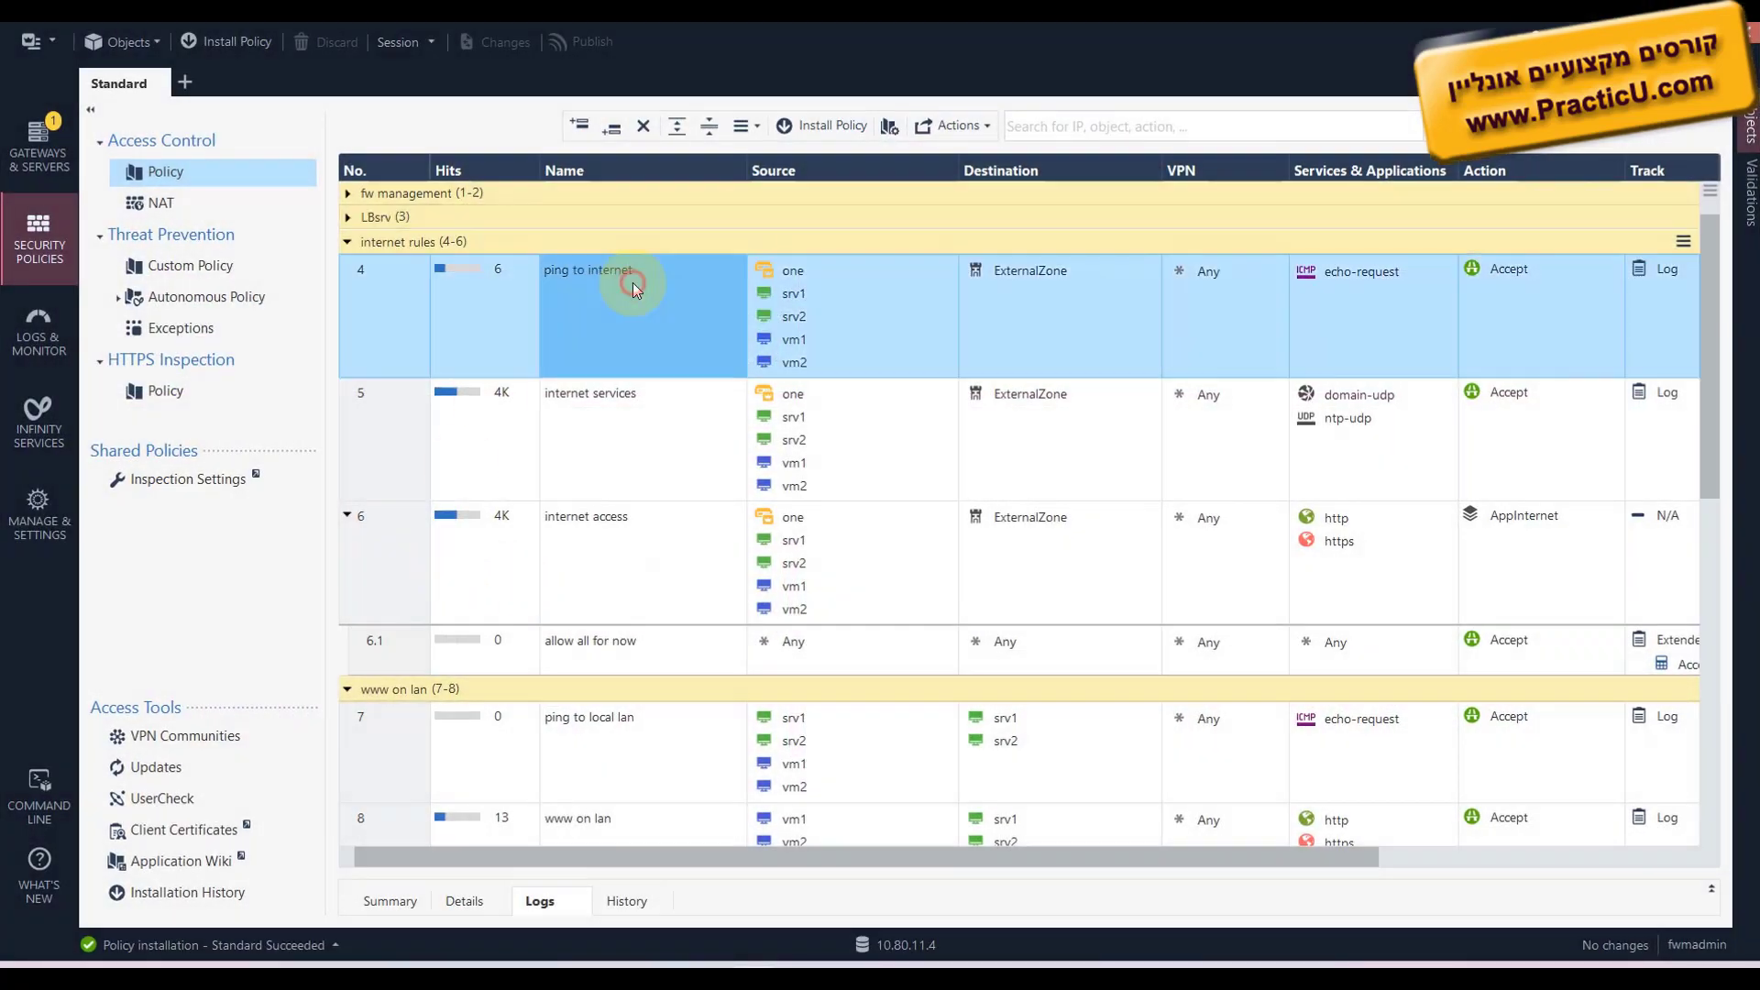
pyautogui.click(679, 451)
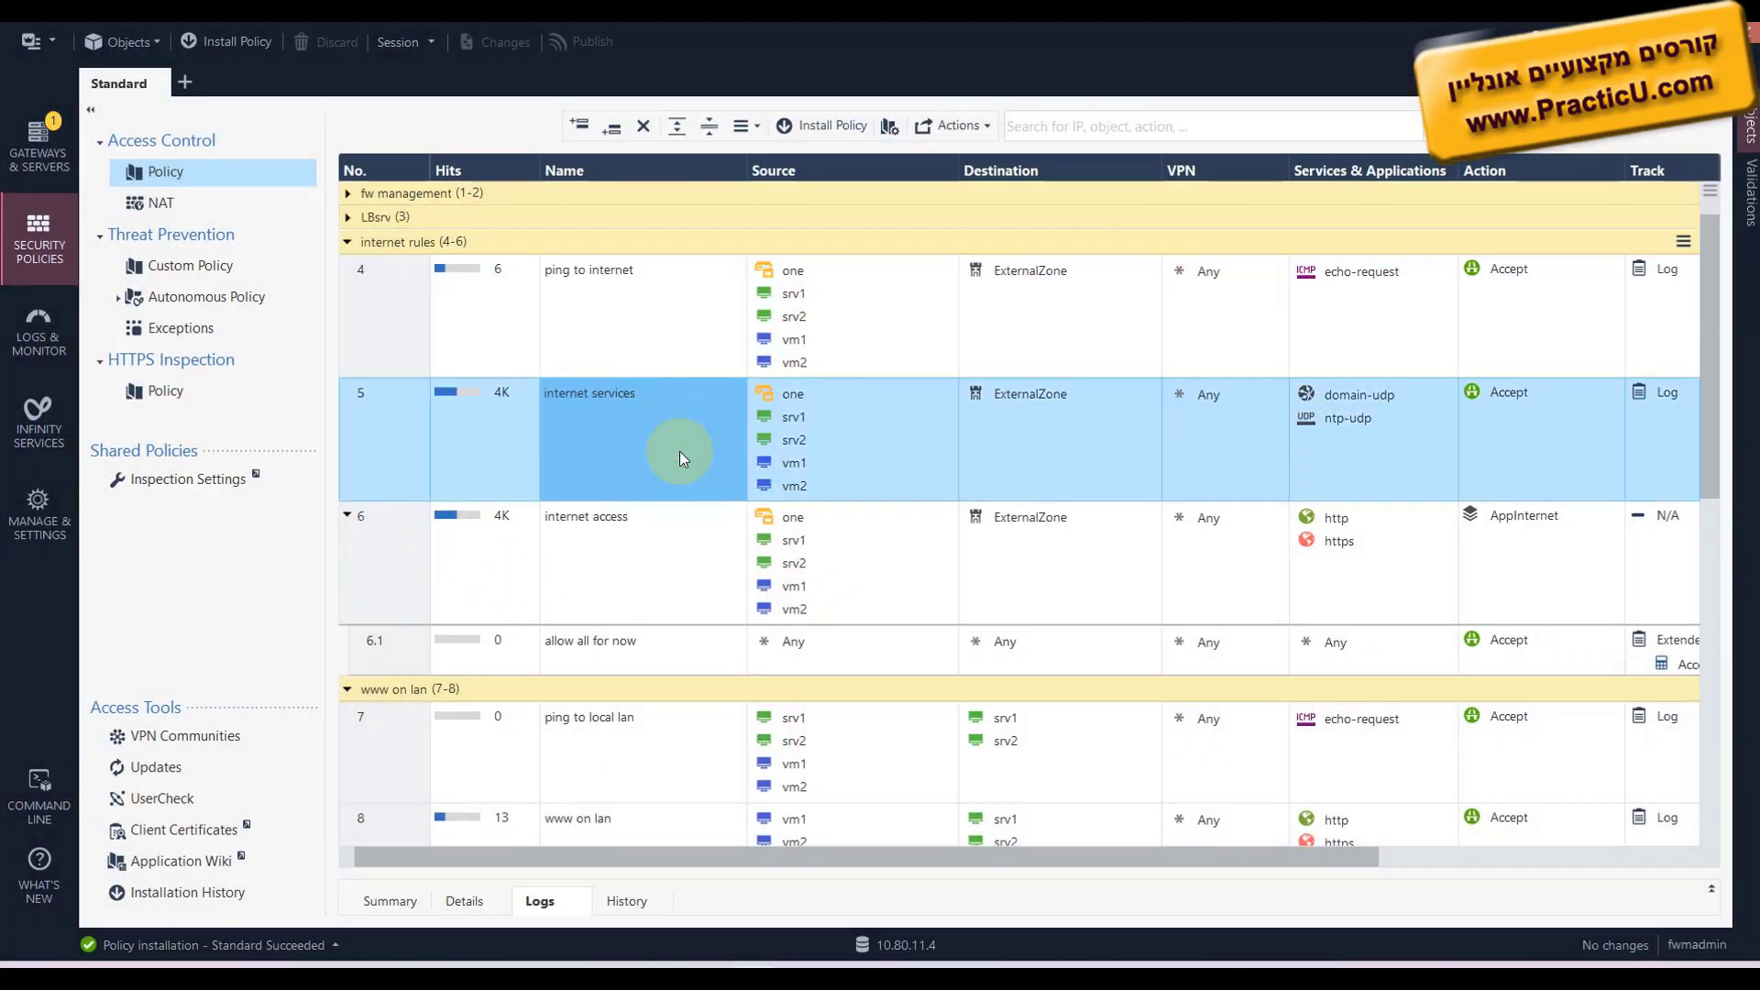
pyautogui.click(681, 586)
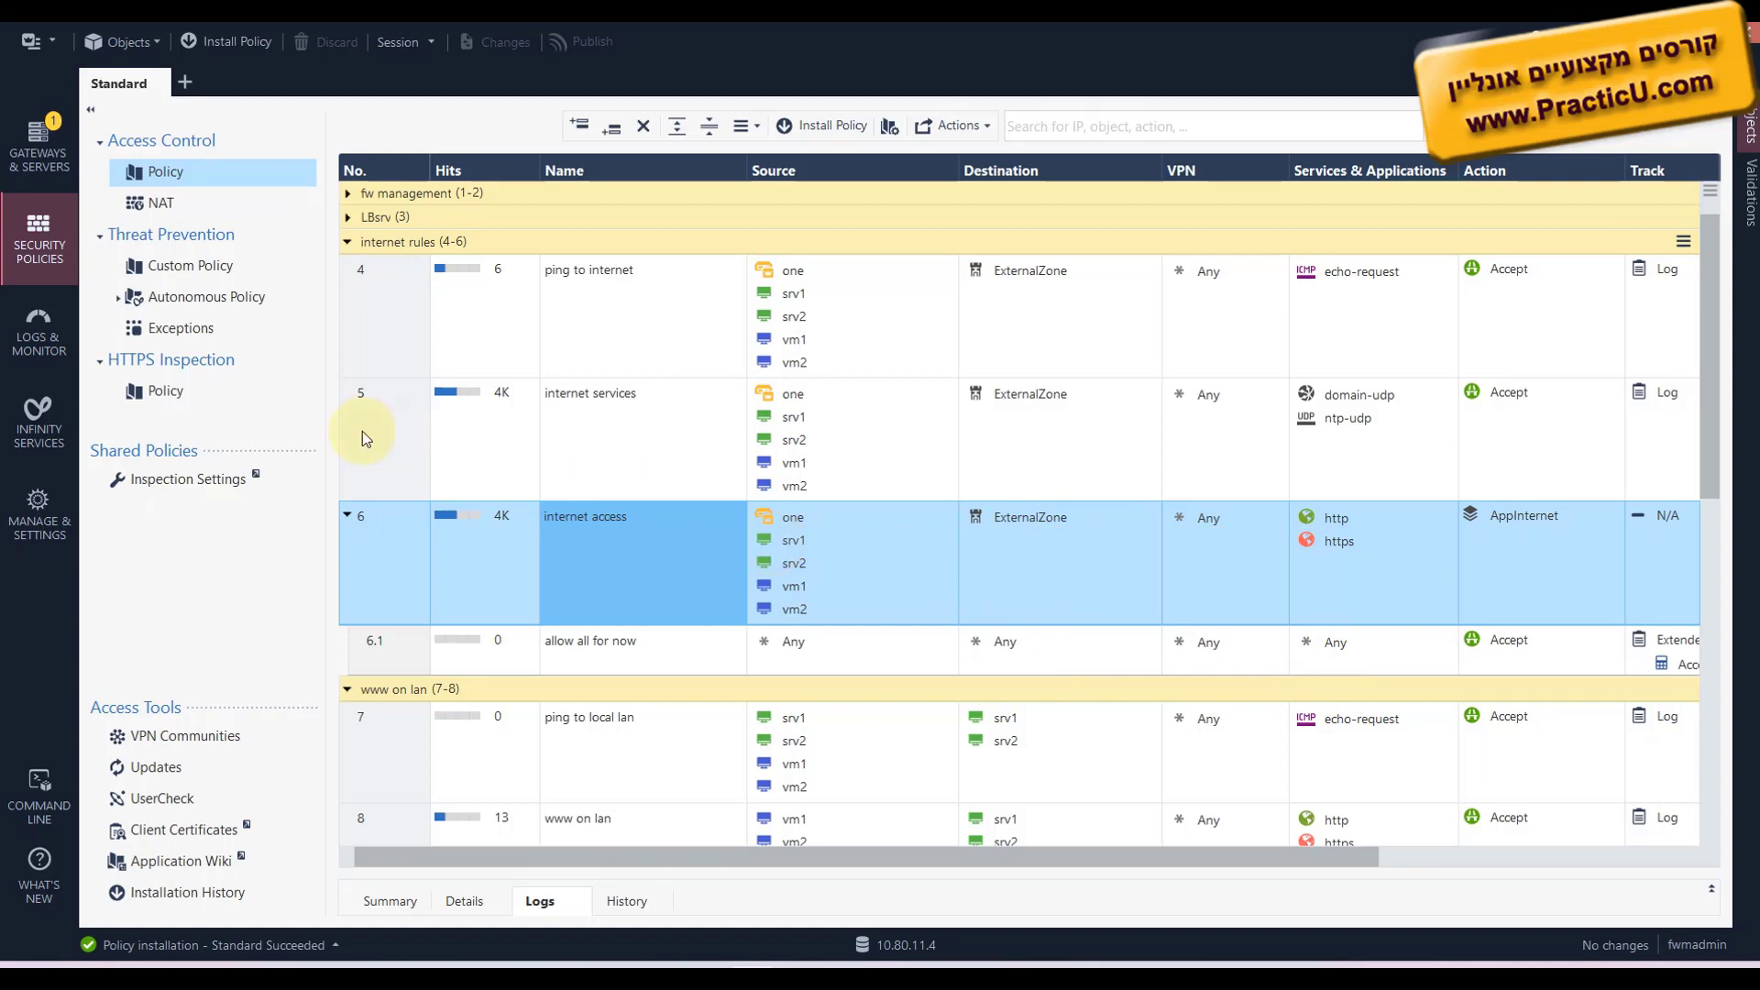
# - Open the HTTPS Inspection policy and review the predefined inspect-all rule and the bypass rule above it
pyautogui.click(158, 392)
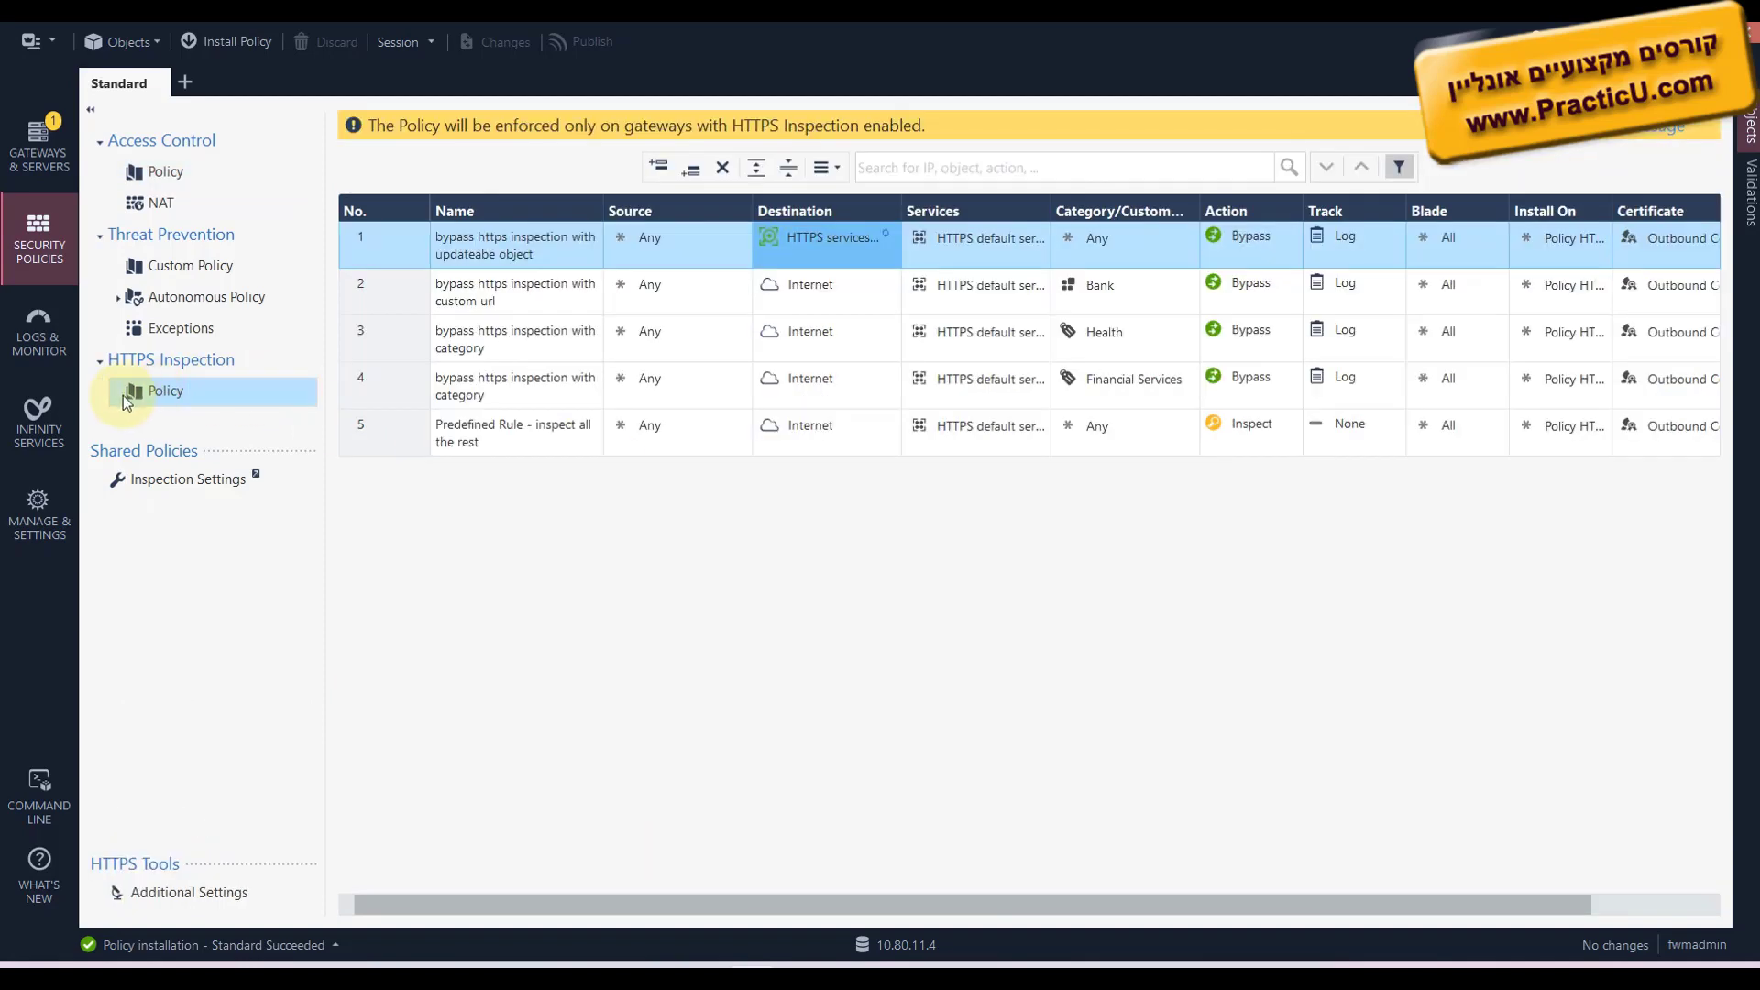
pyautogui.click(414, 436)
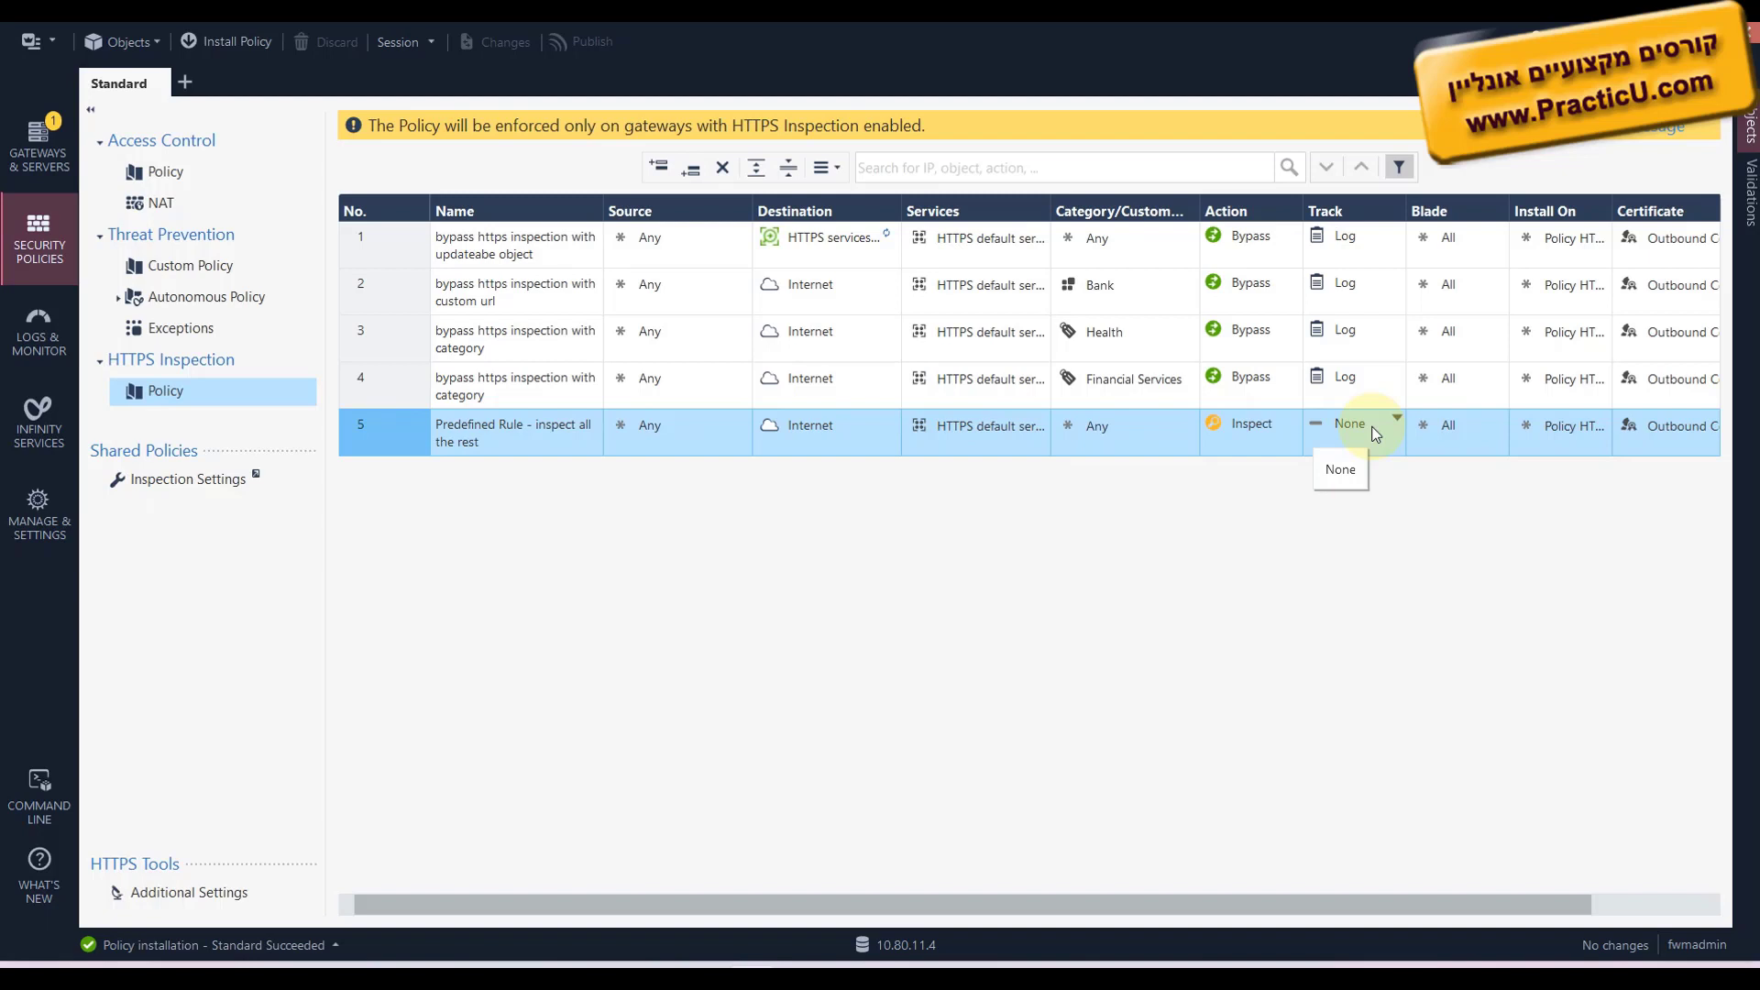
pyautogui.click(1338, 422)
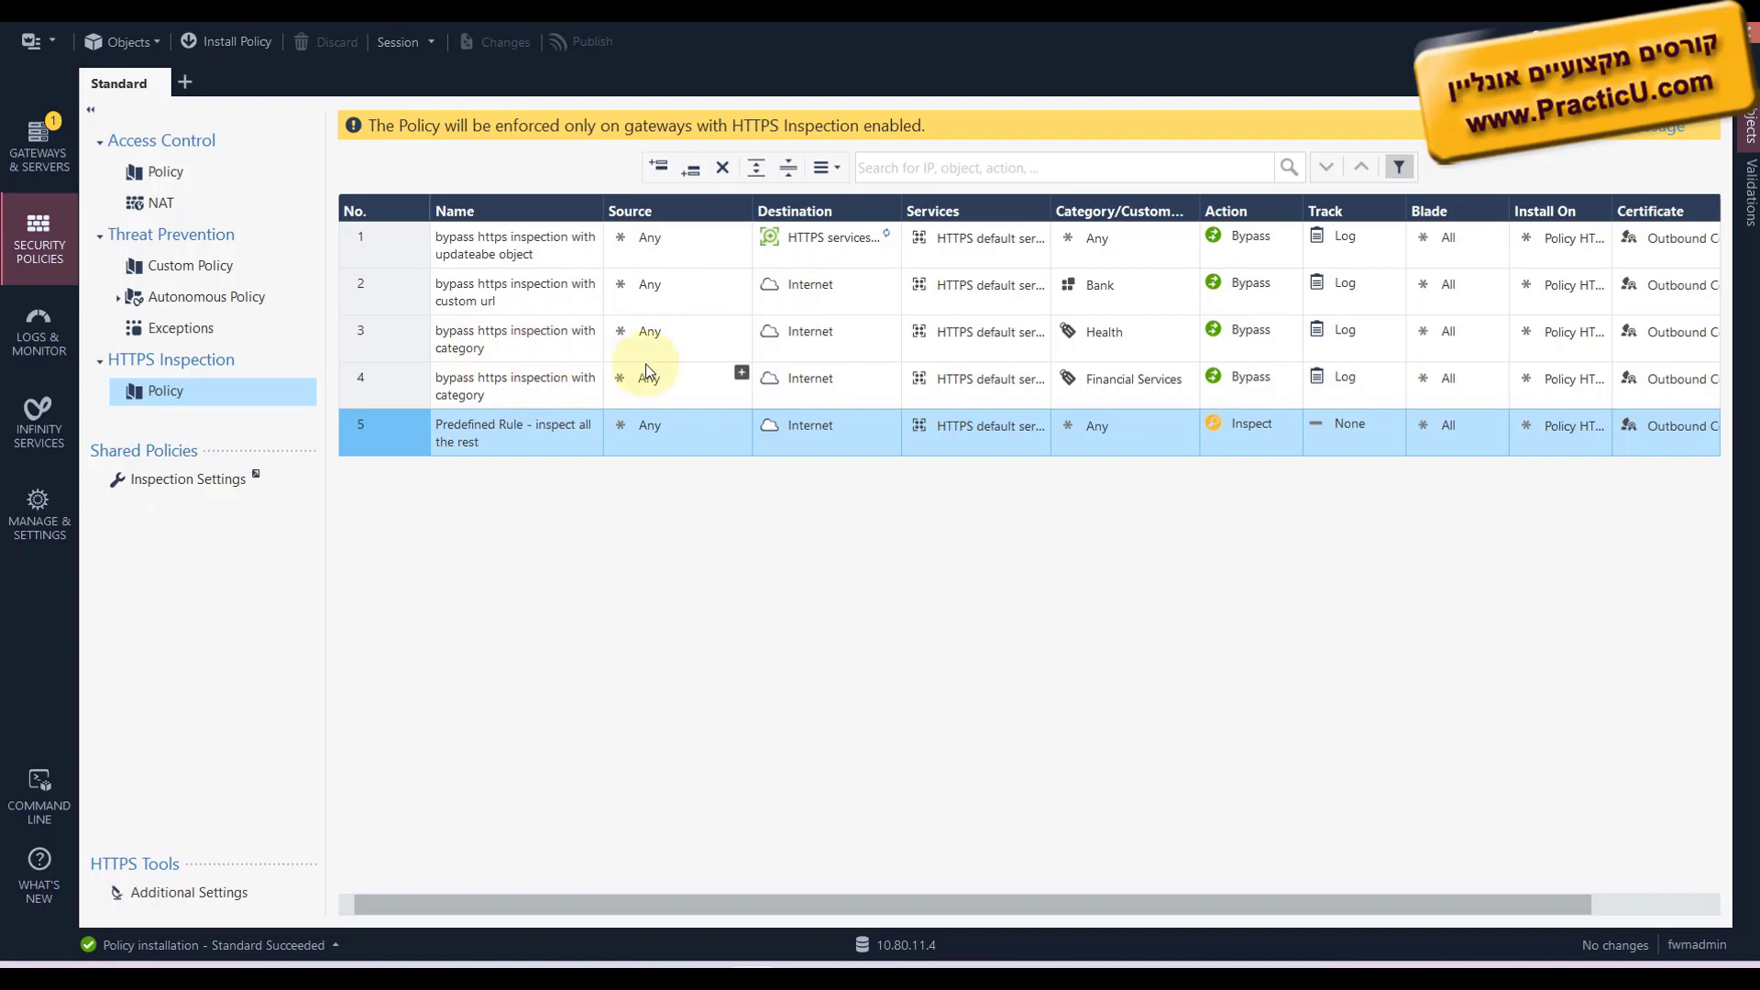
pyautogui.click(376, 370)
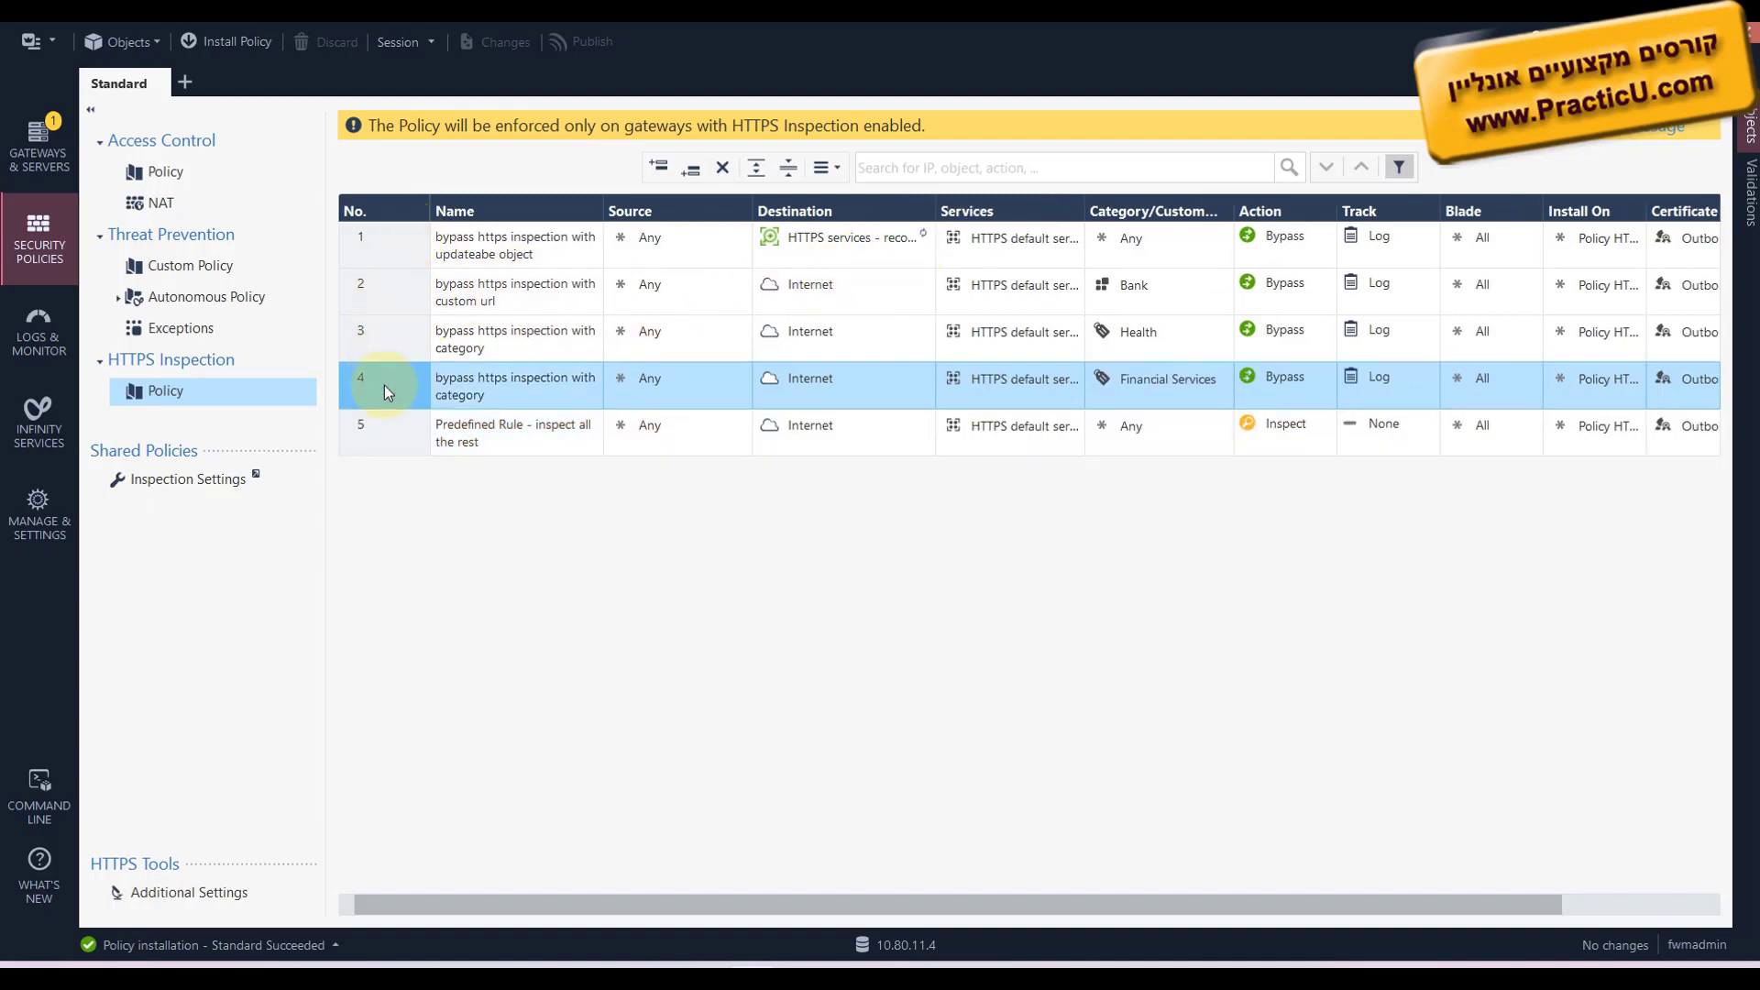
pyautogui.click(376, 427)
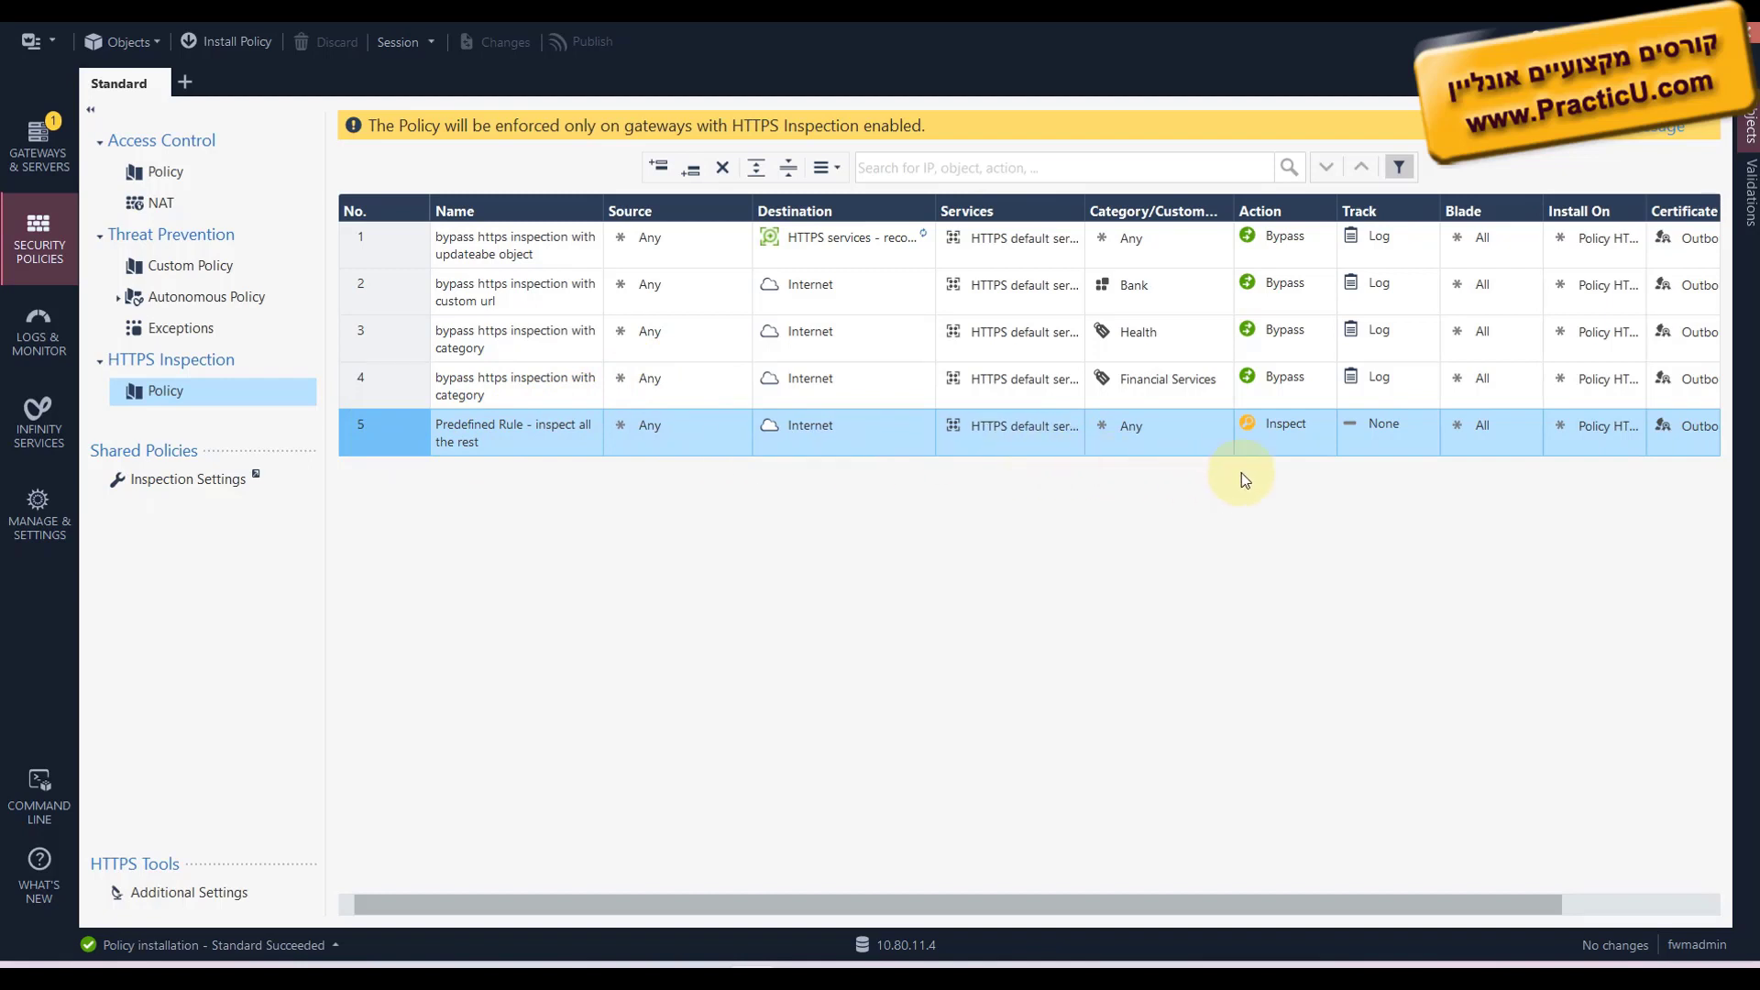
# - View the details of the Financial Services category used in HTTPS Inspection rule 4
pyautogui.click(637, 383)
pyautogui.moveTo(1166, 383)
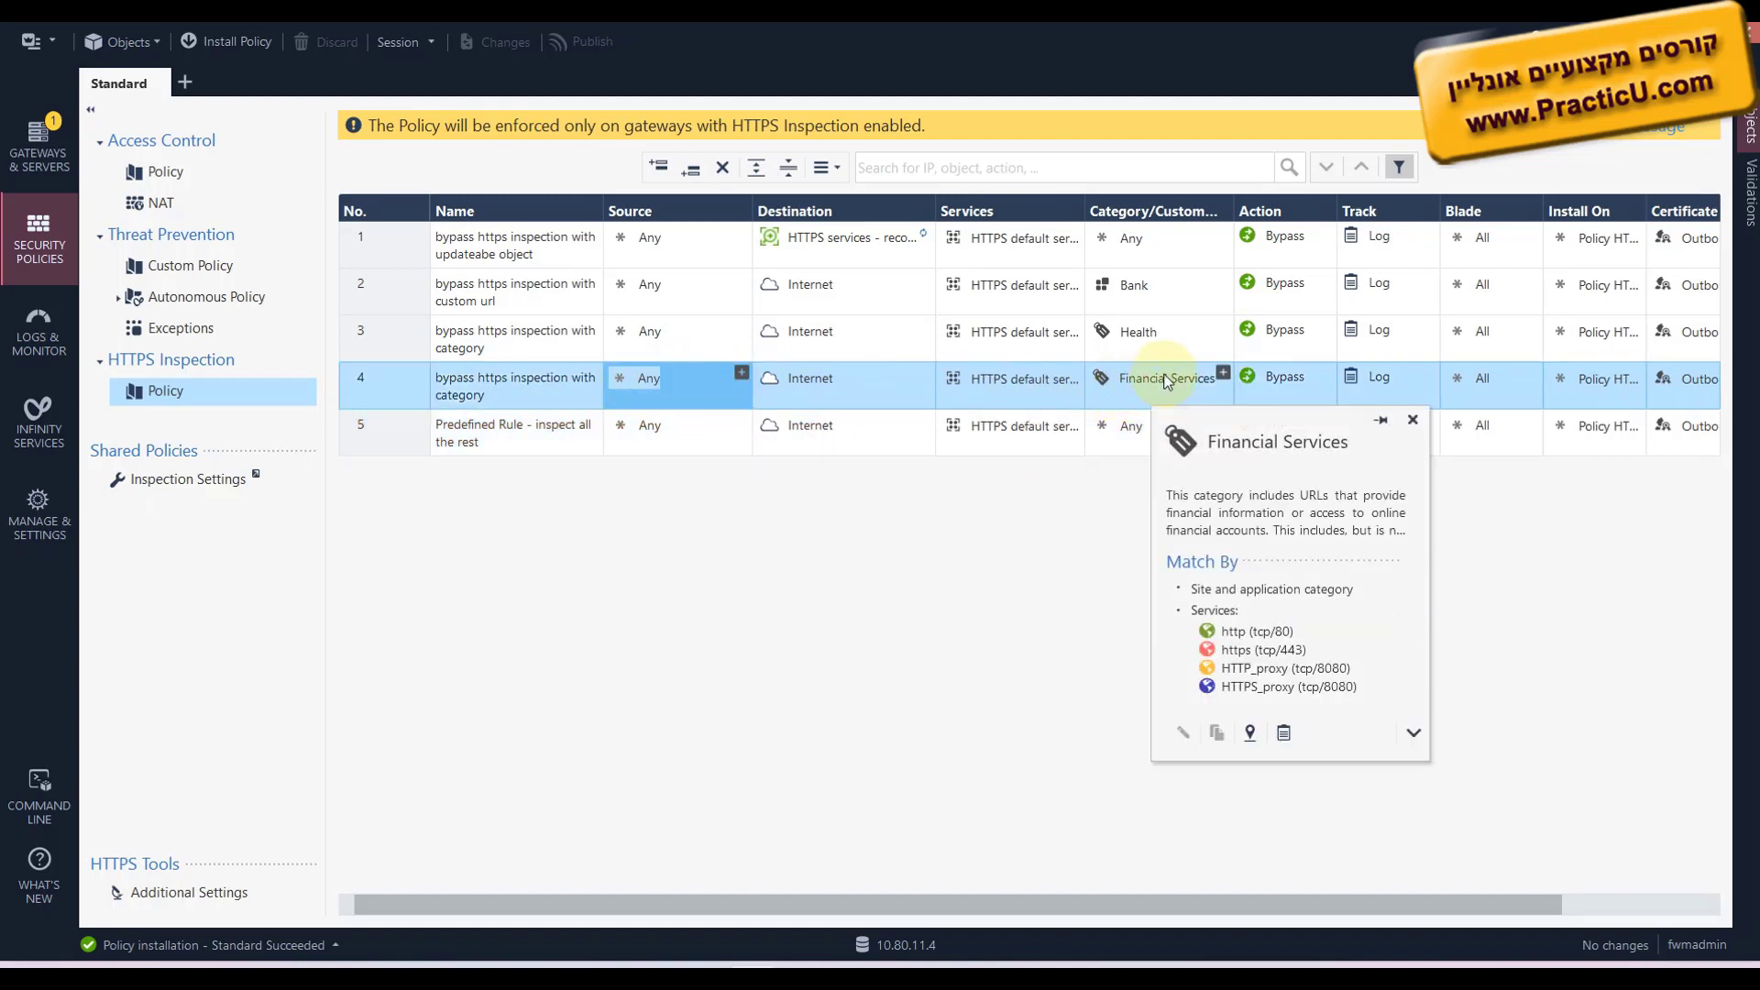
pyautogui.click(1163, 376)
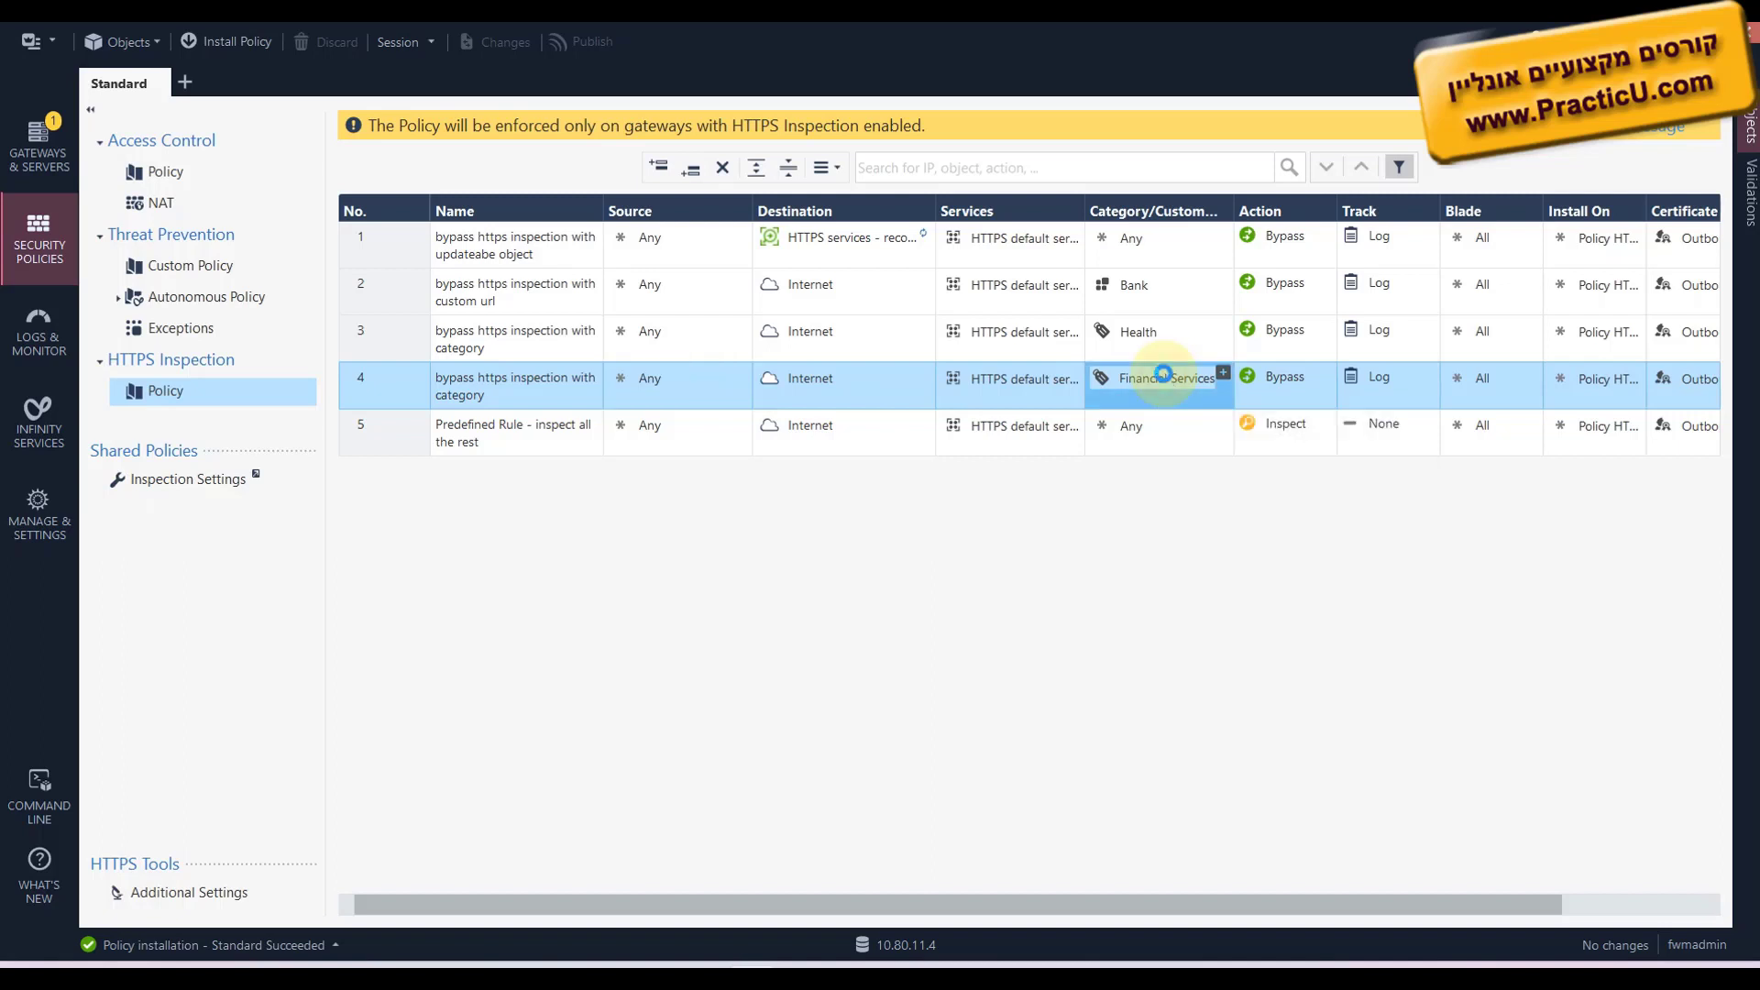
pyautogui.doubleClick(1163, 376)
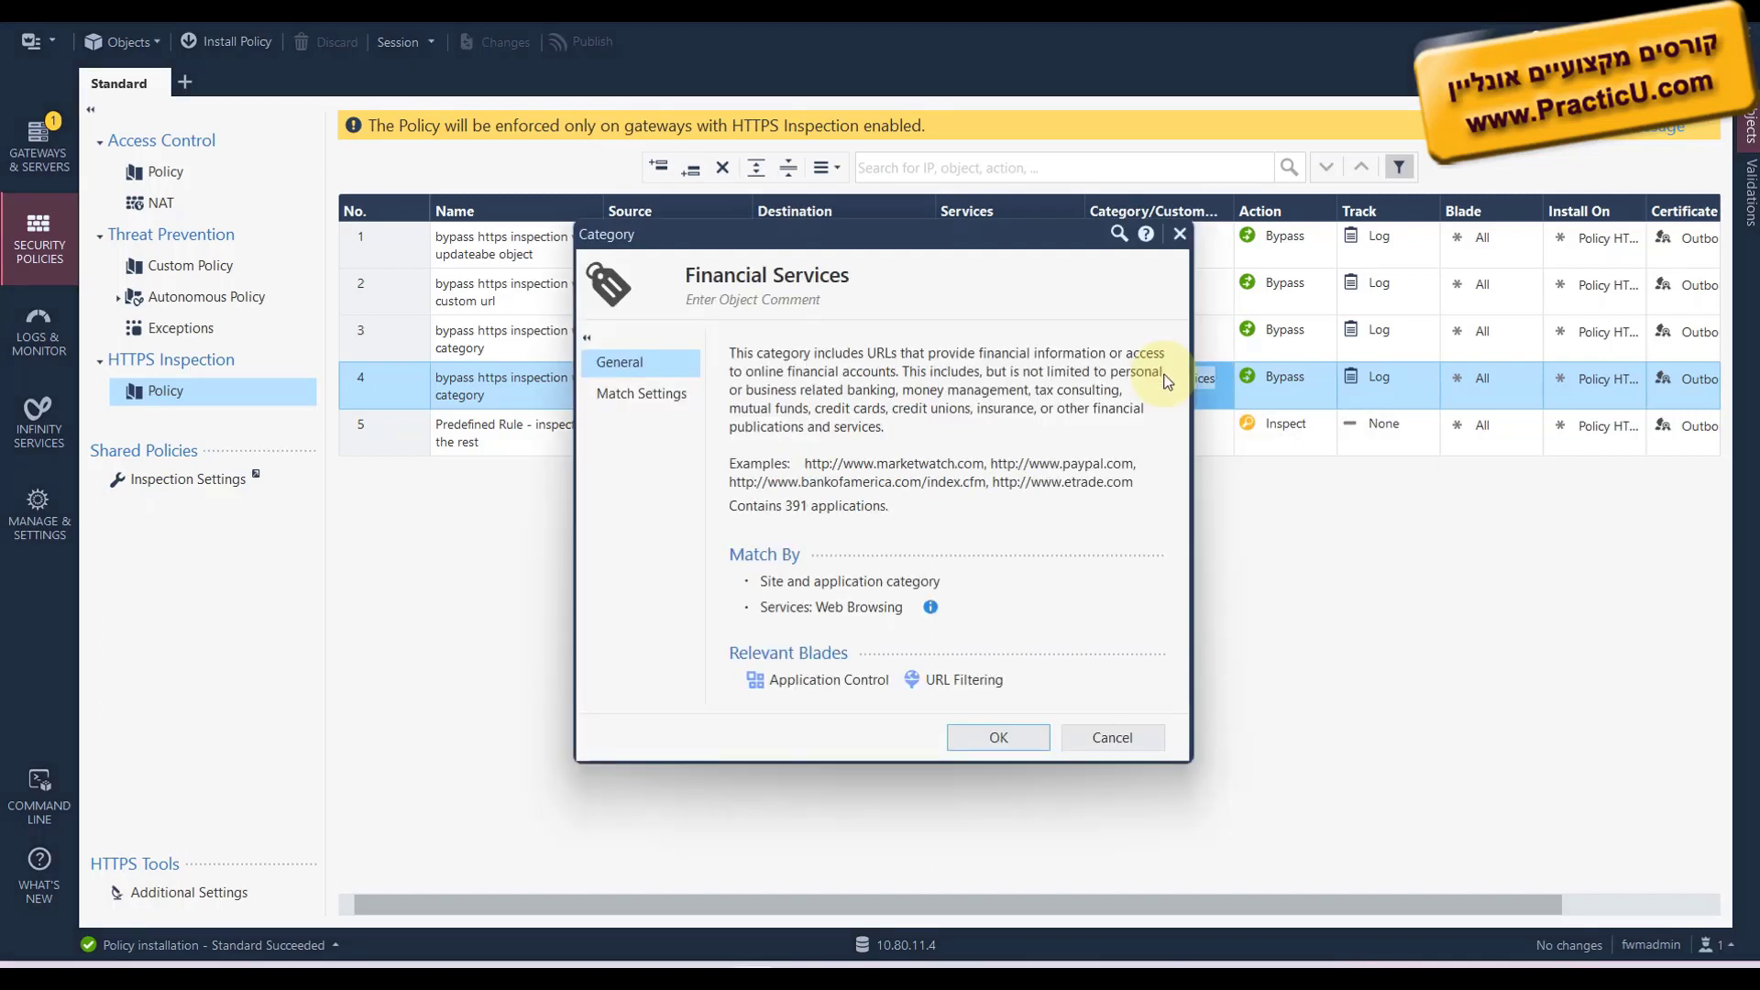
pyautogui.click(1180, 233)
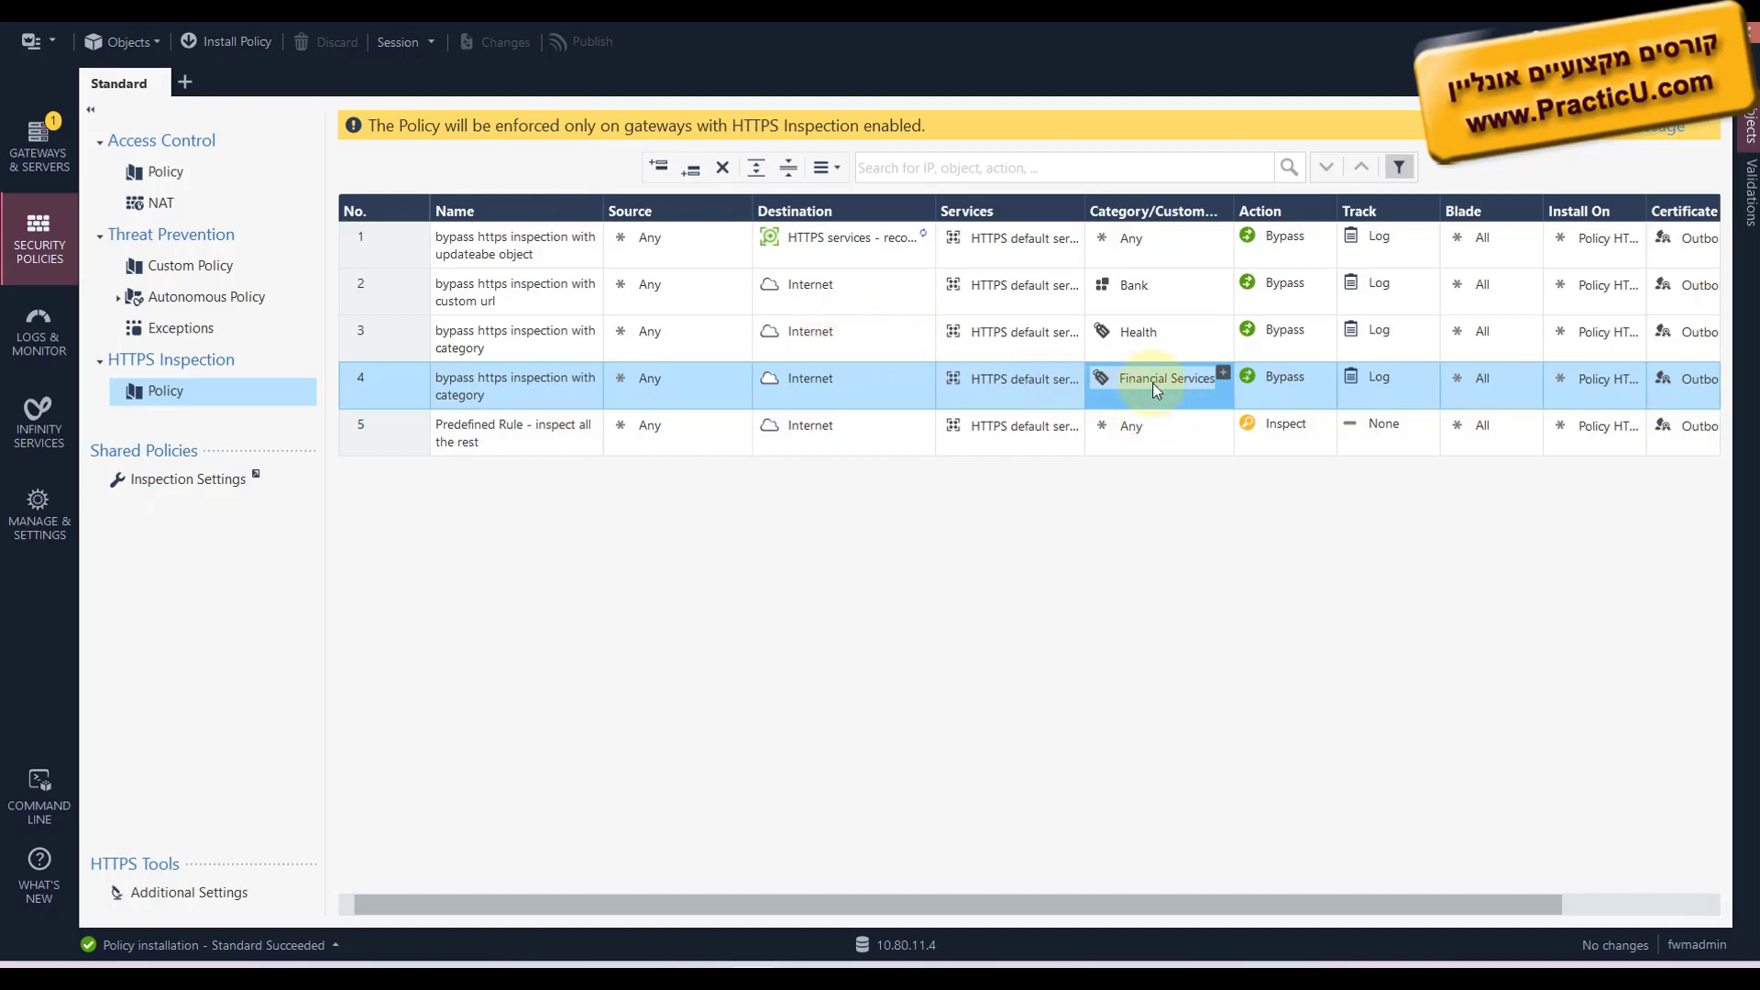
pyautogui.moveTo(1152, 382)
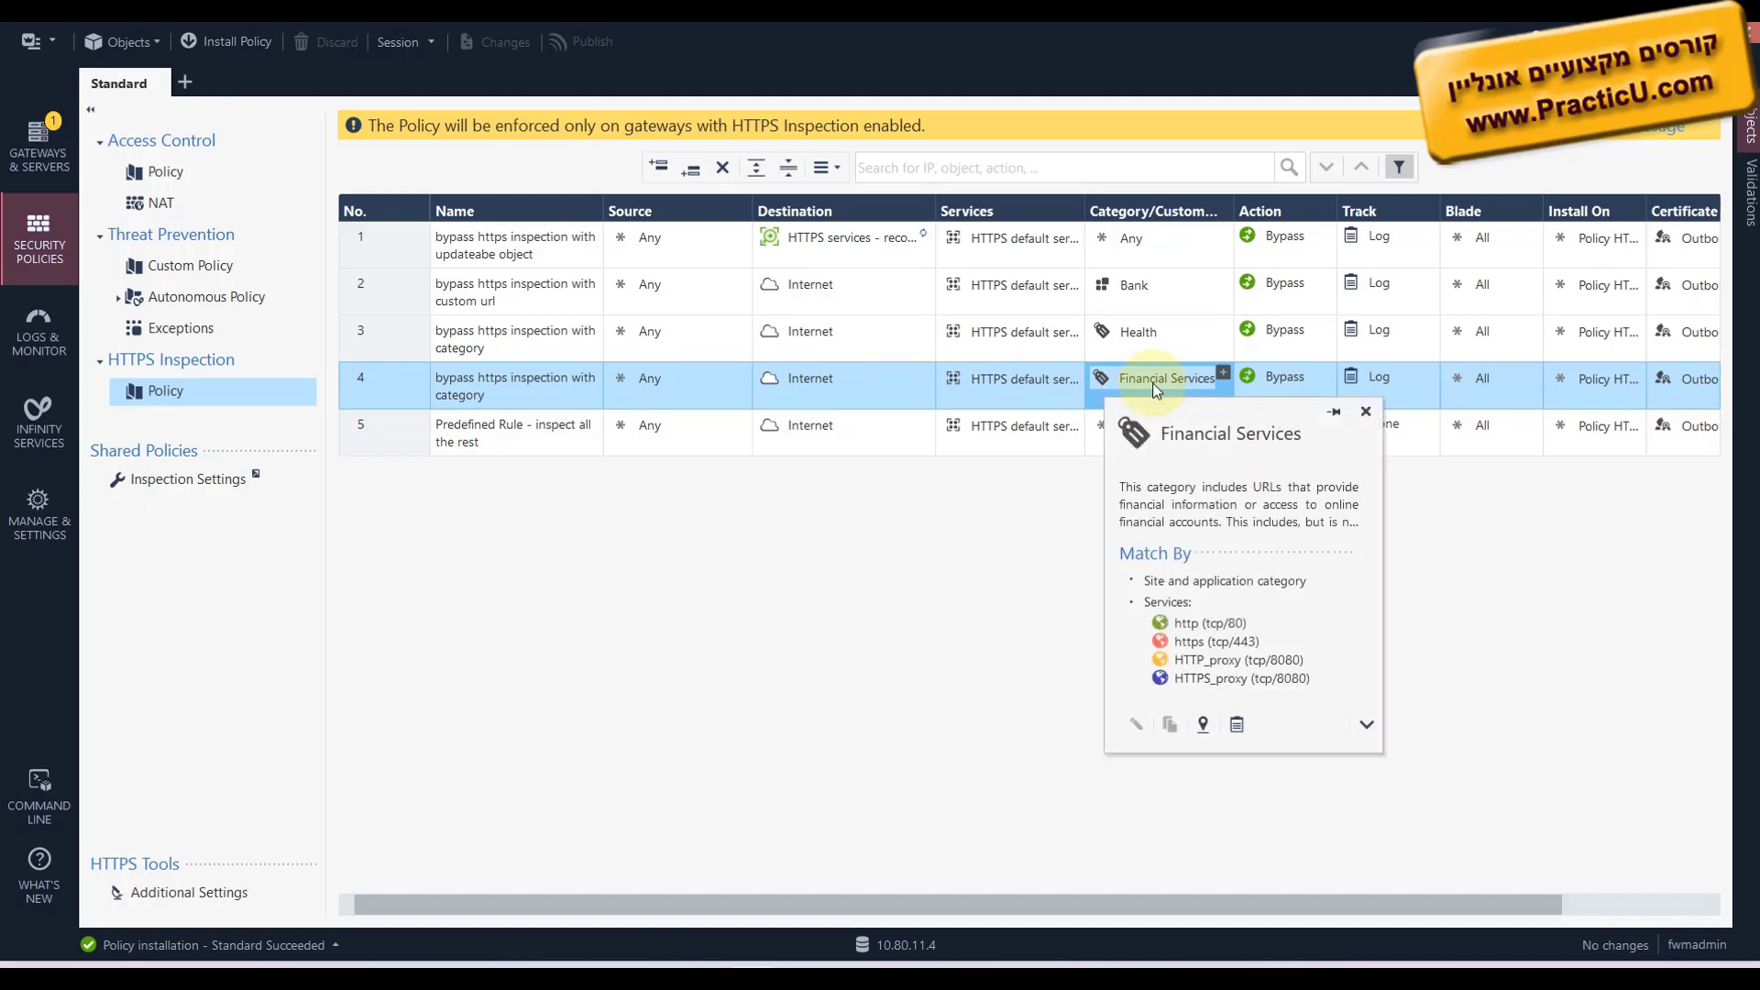
# - Check the Health category in rule 3 and the Bank custom site in rule 2 for their match criteria
pyautogui.click(1130, 328)
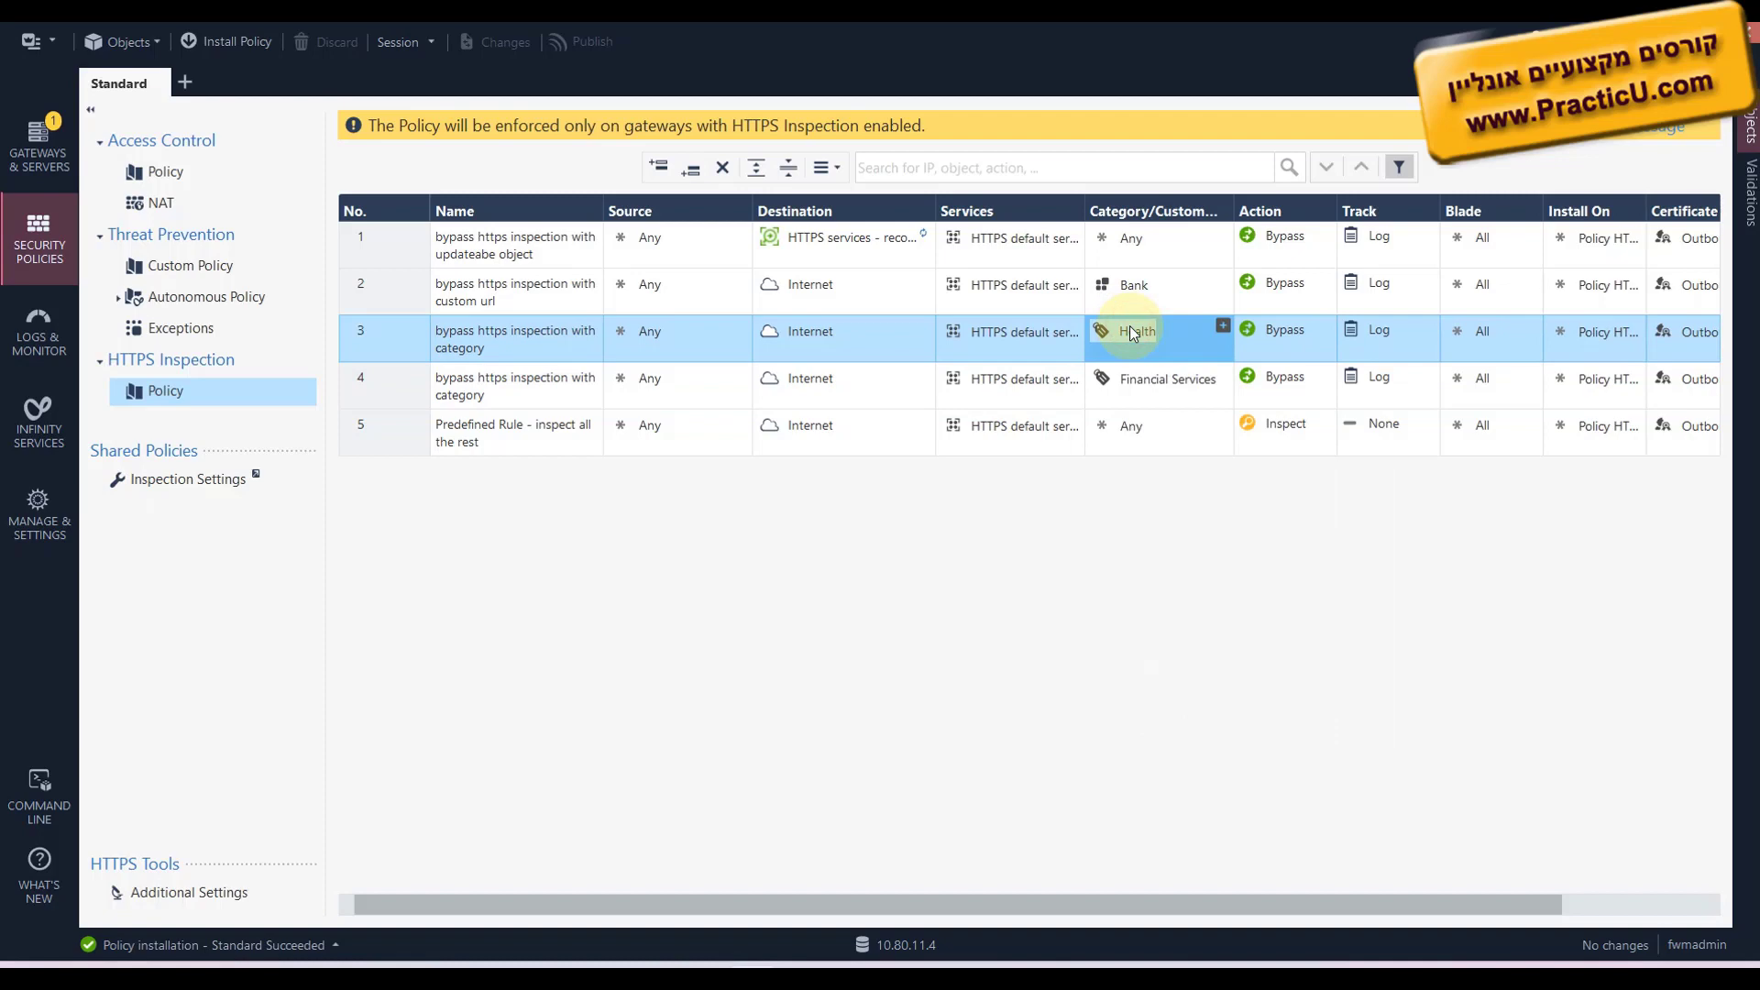
pyautogui.click(1167, 303)
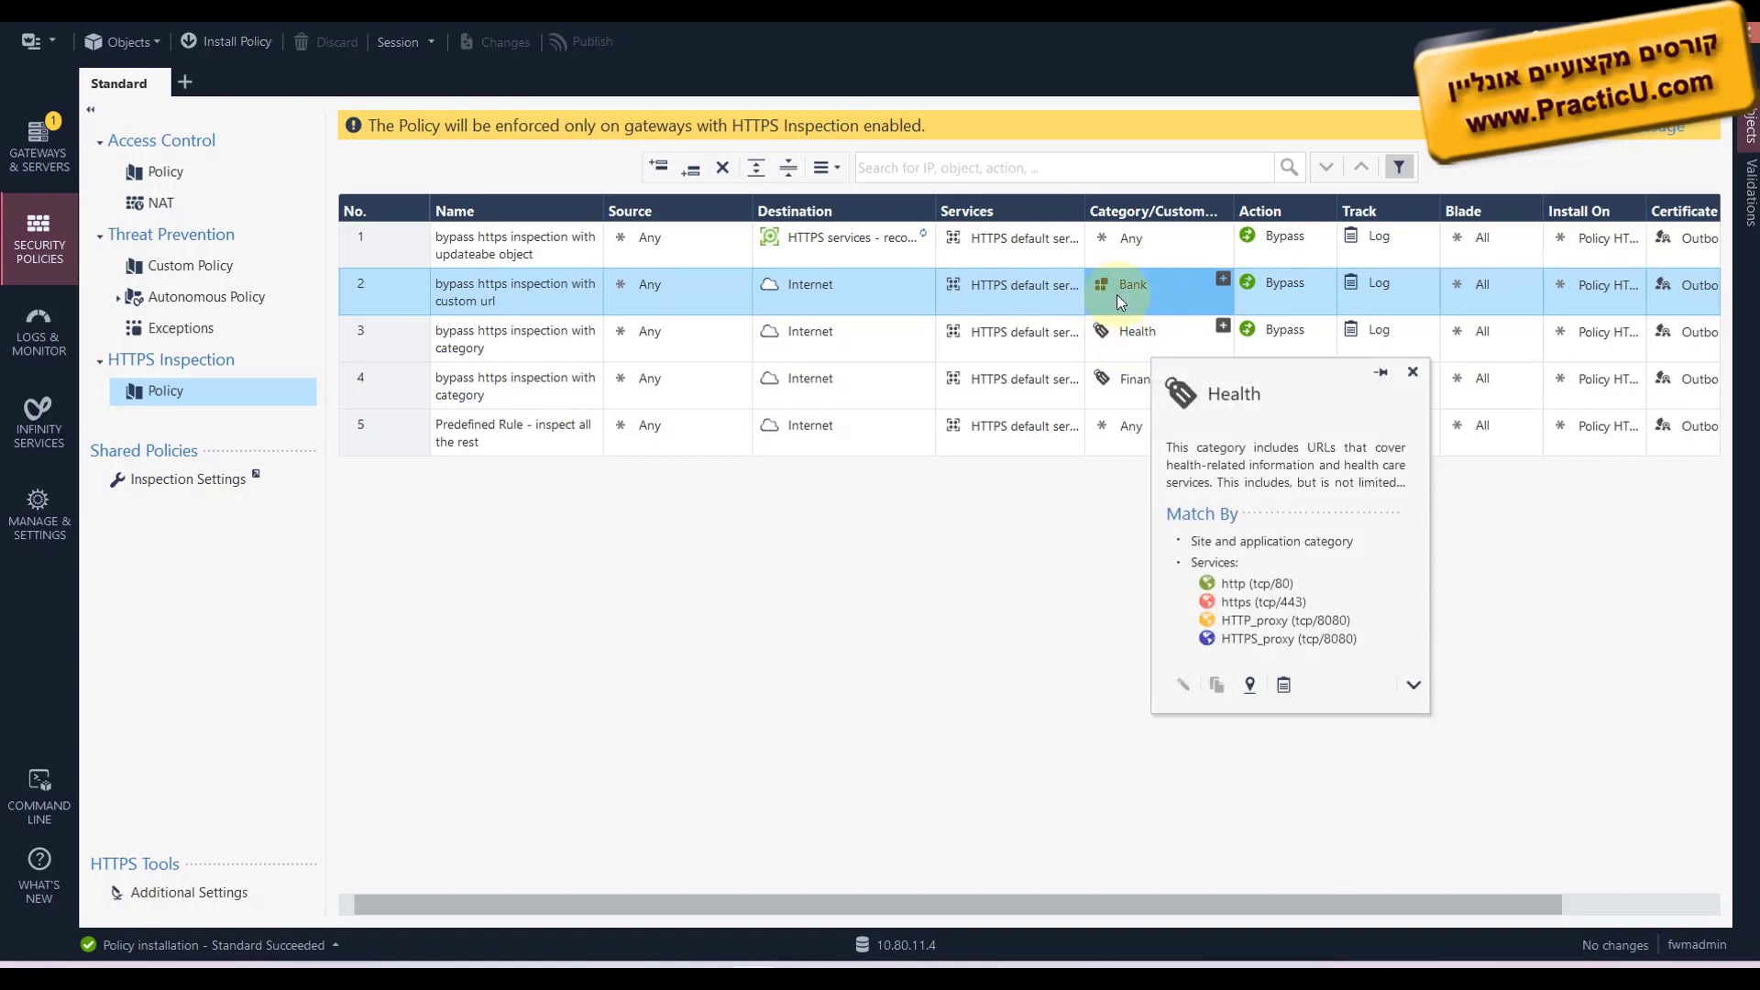
pyautogui.moveTo(1116, 282)
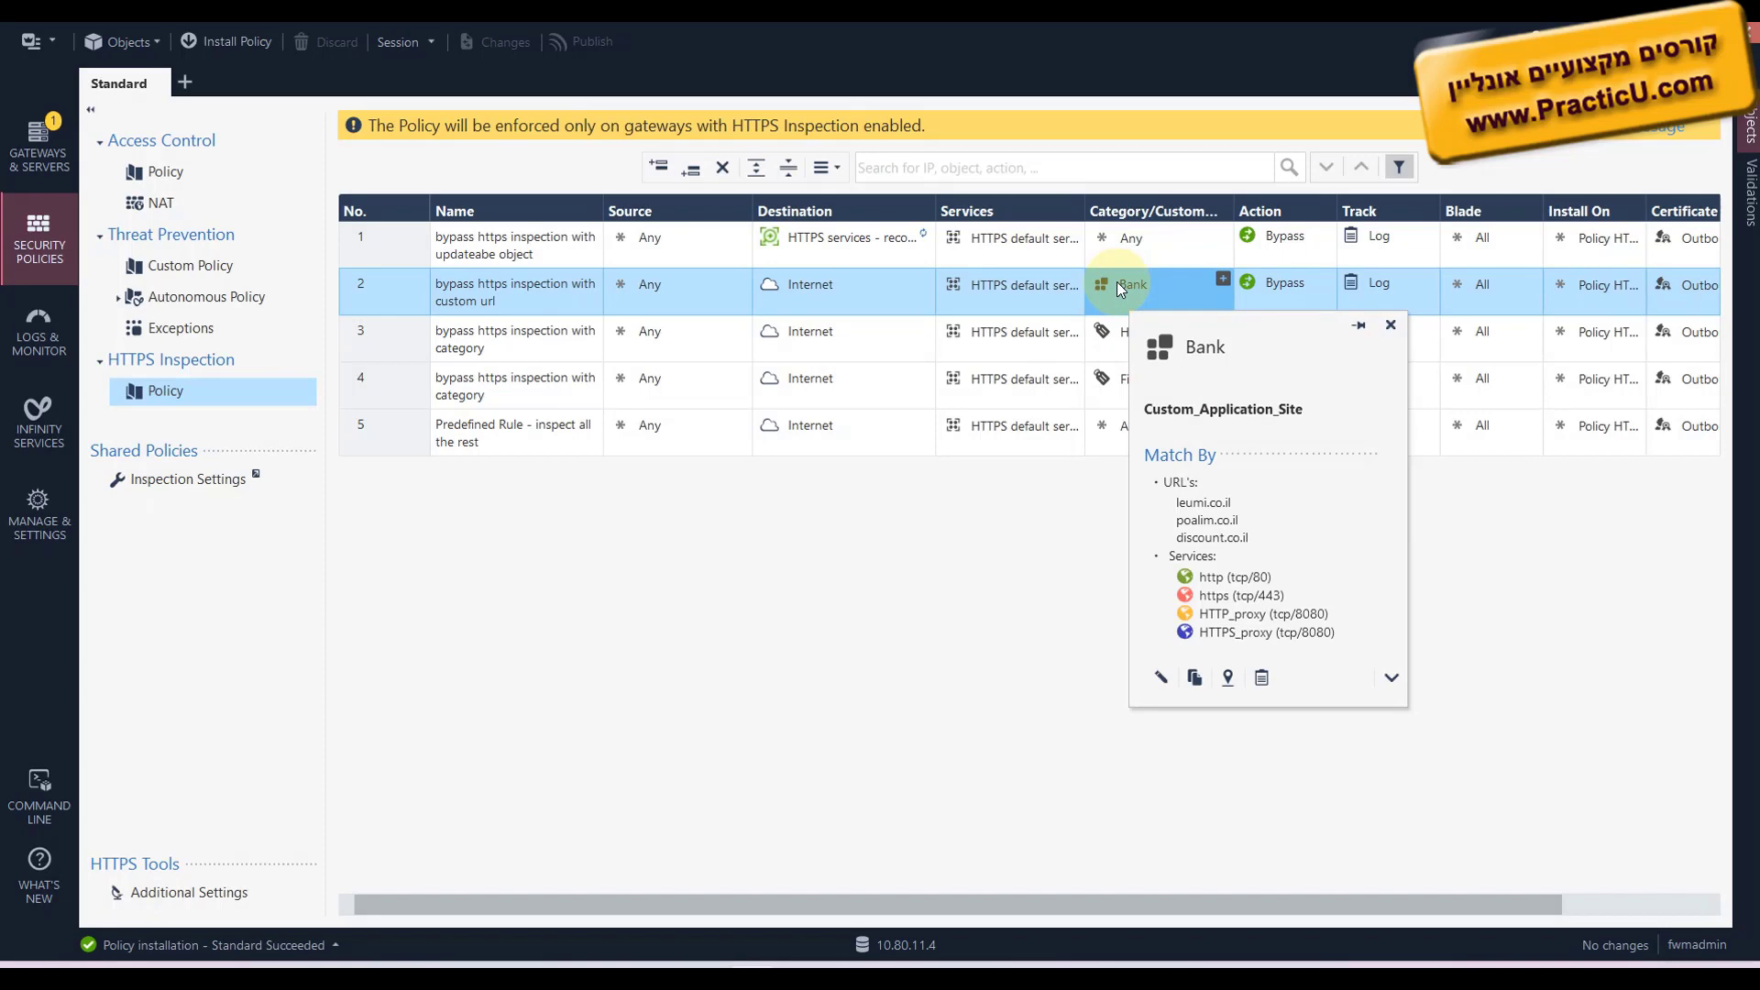
# - View the HTTPS services - recommended bypass object in rule 1's destination and open its bypass list info page
pyautogui.click(485, 240)
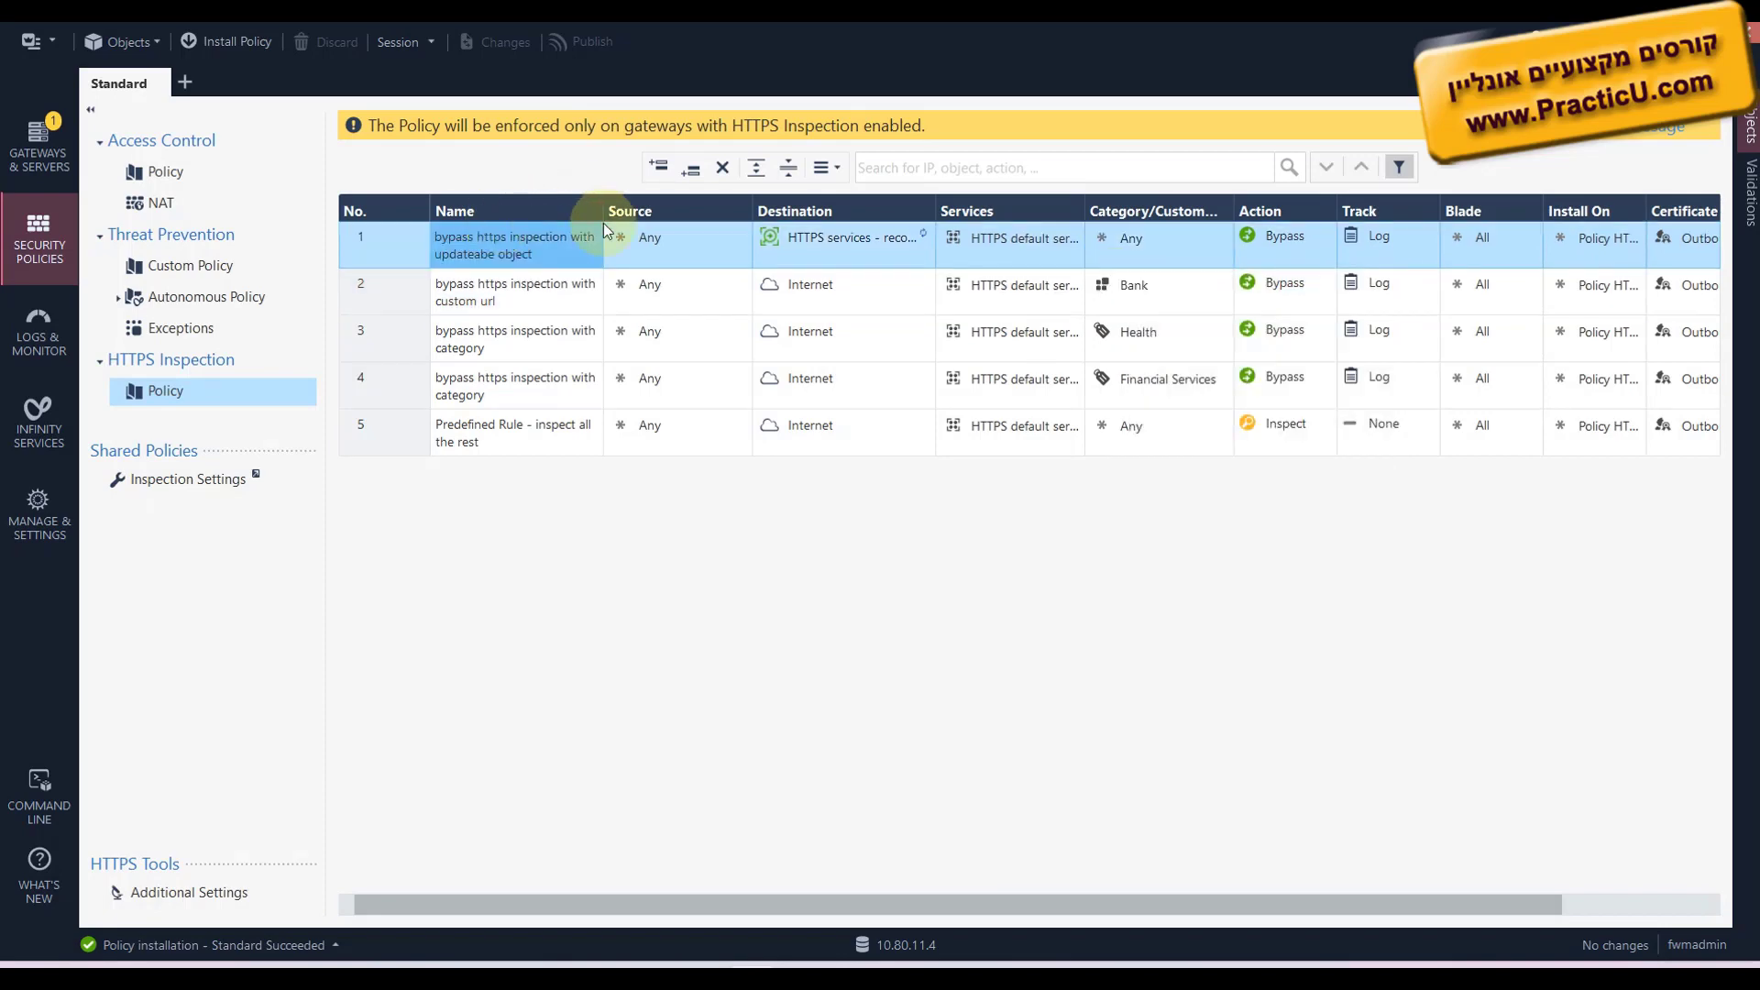
pyautogui.moveTo(794, 242)
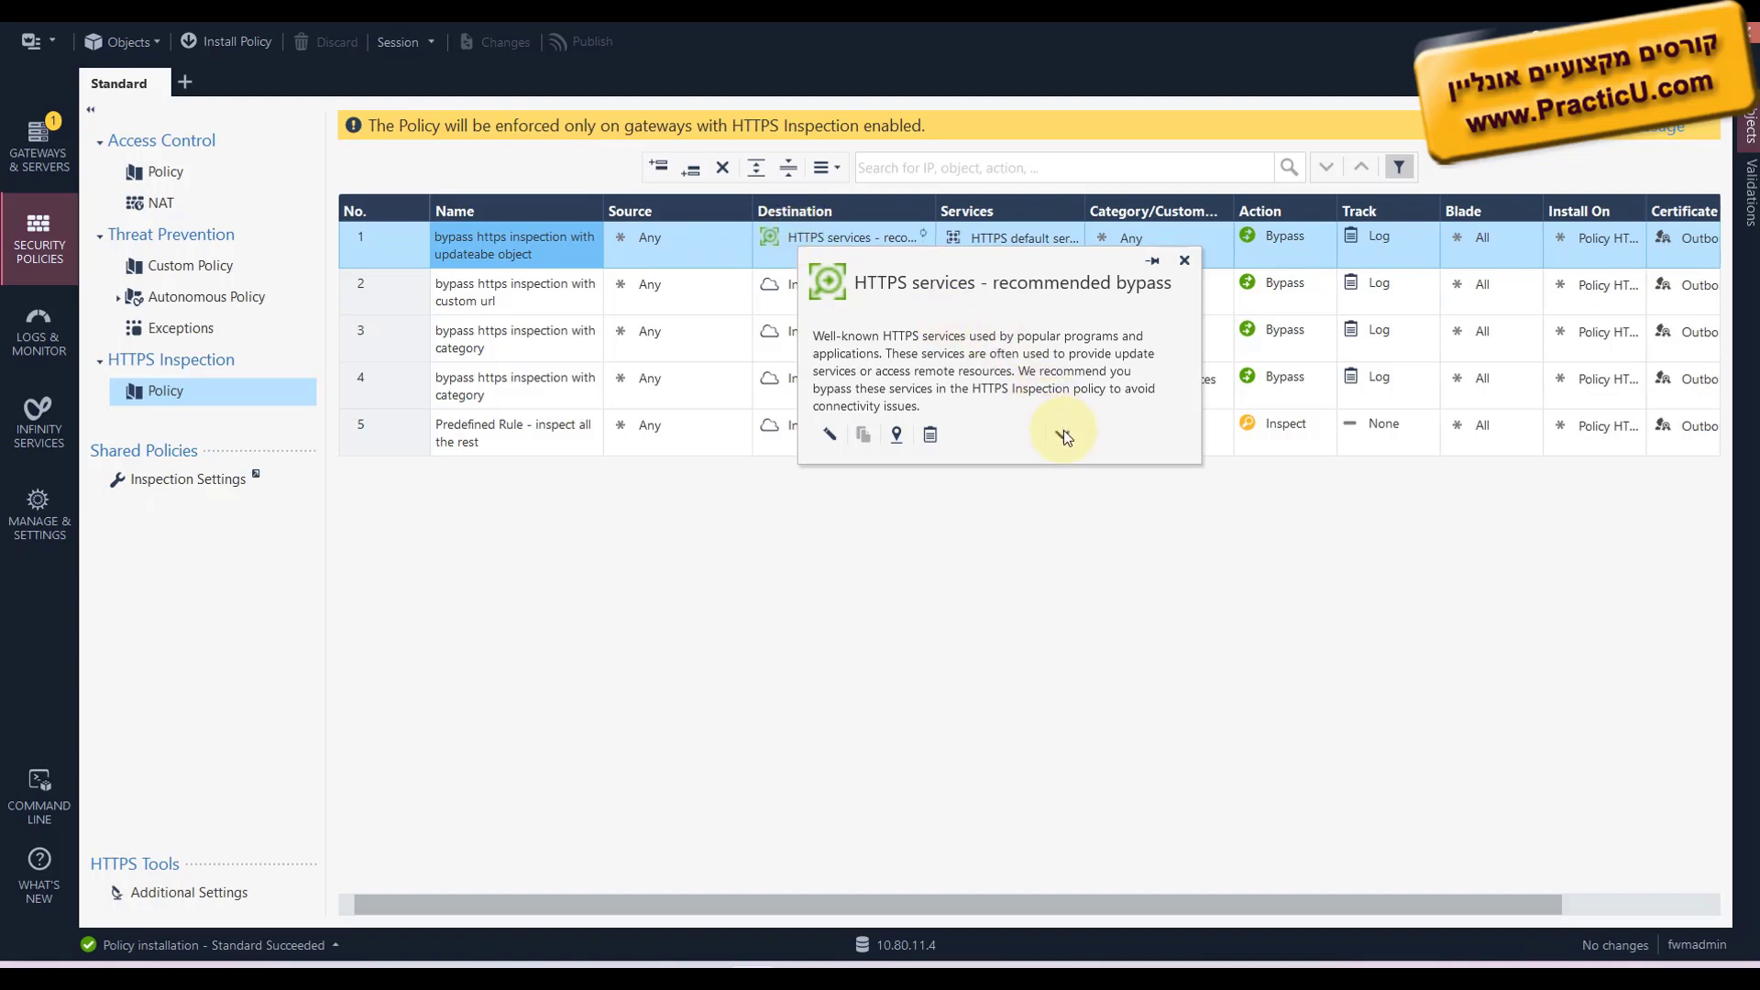
pyautogui.doubleClick(872, 243)
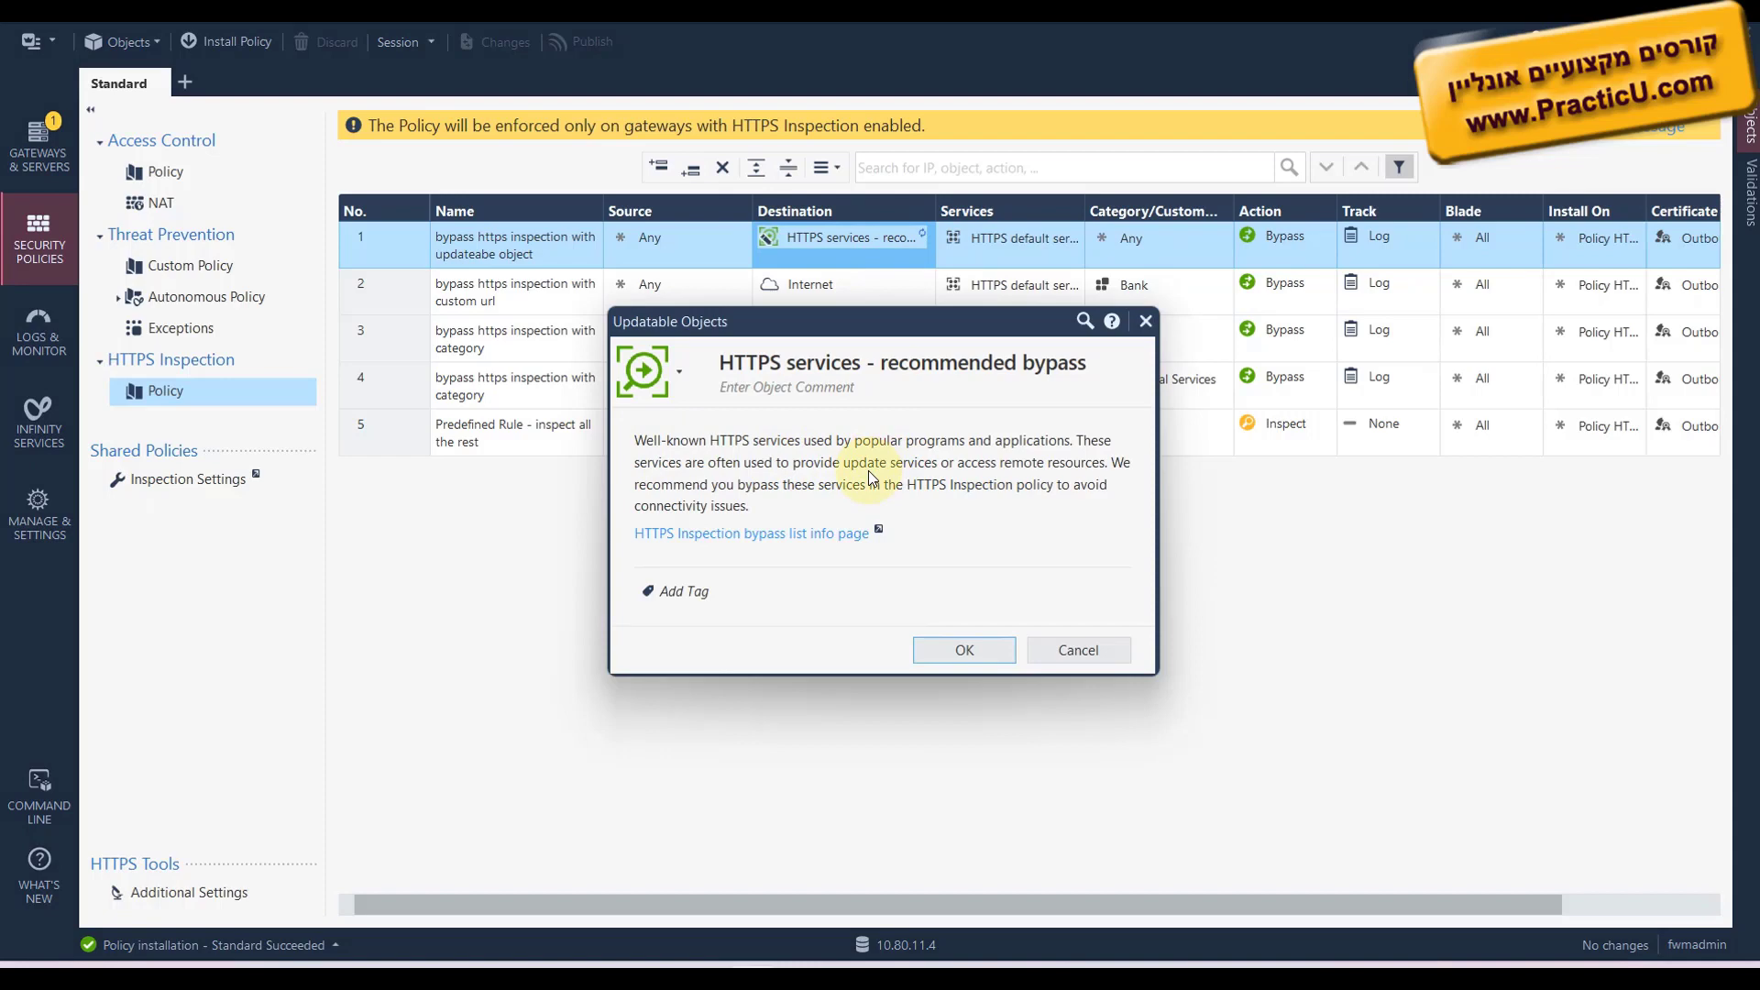
pyautogui.click(778, 536)
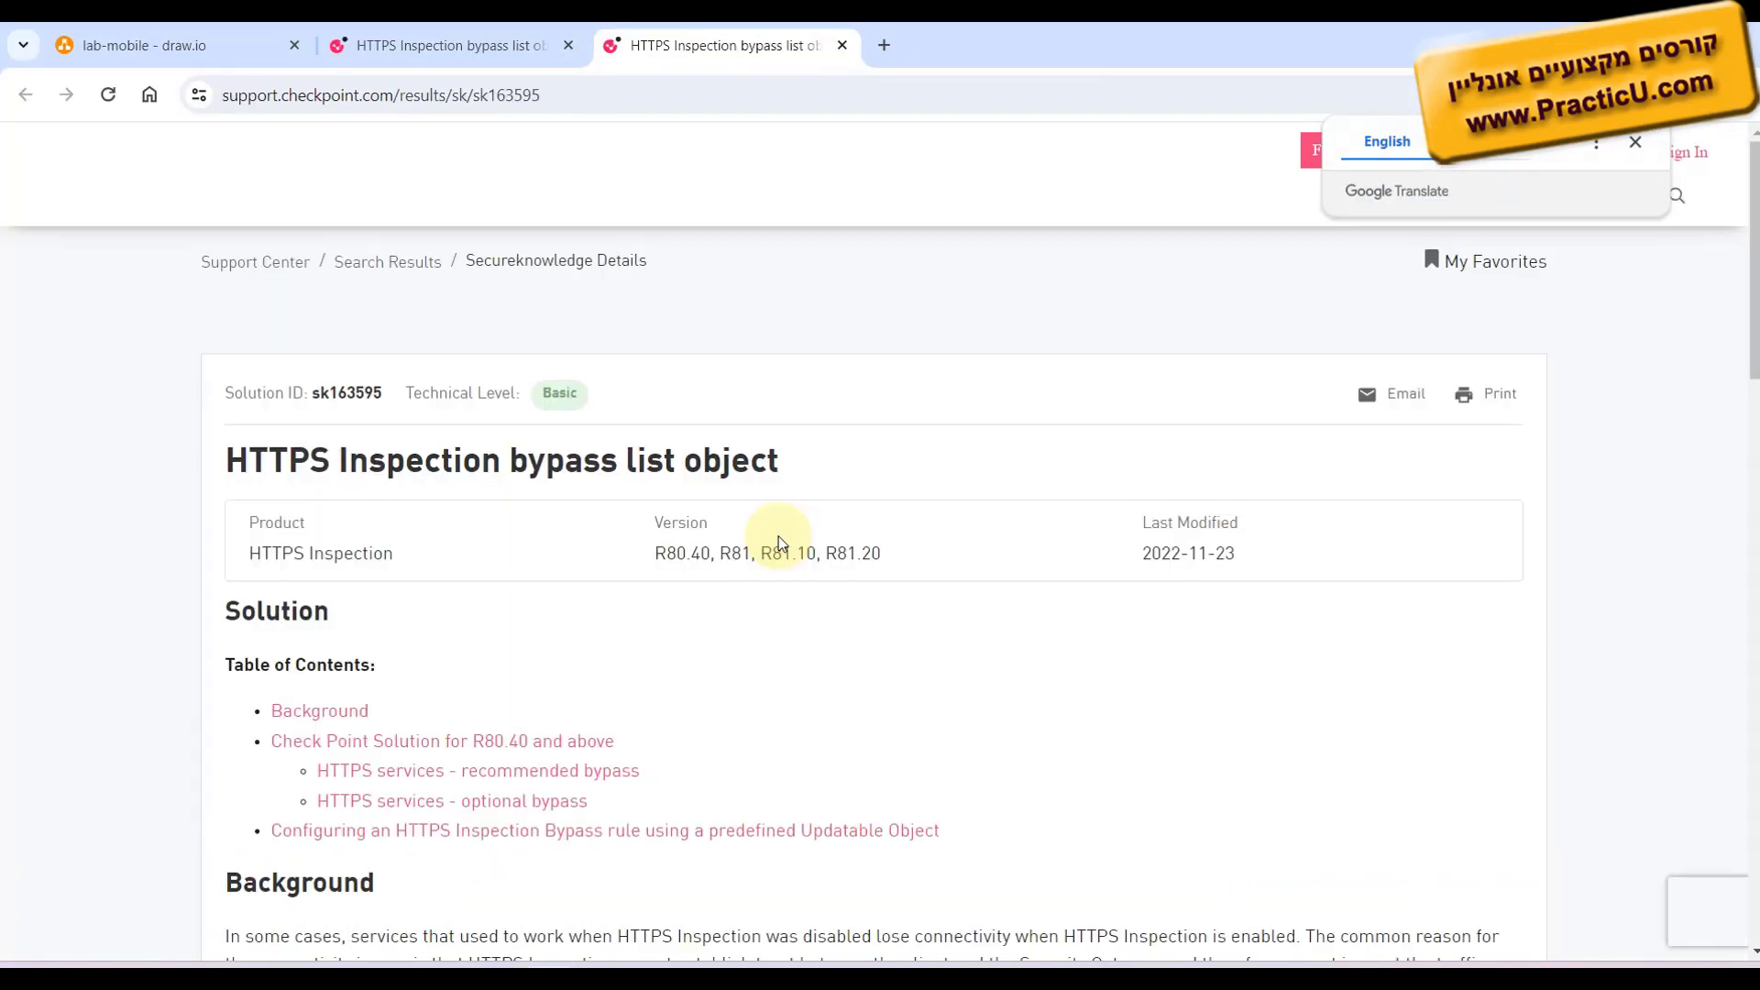
# - Expand the HTTPS services - recommended bypass section of the article and read its list of bypassed domains
pyautogui.scroll(-6, 778, 536)
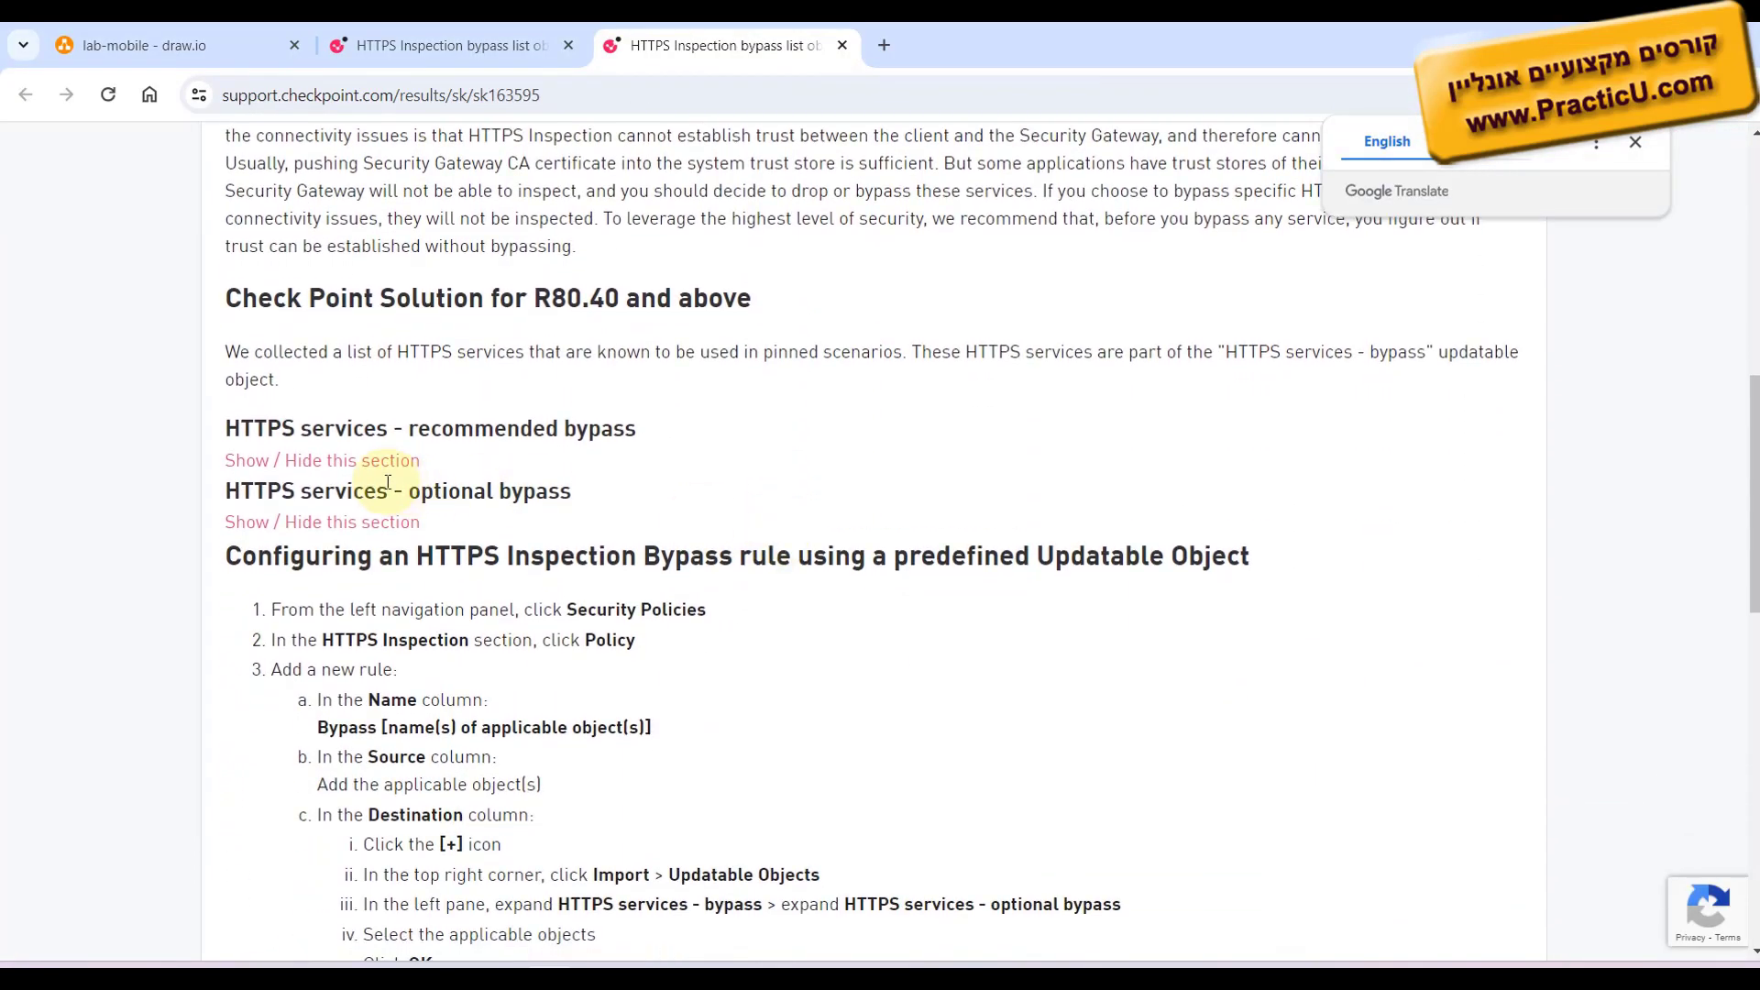
pyautogui.click(351, 471)
pyautogui.scroll(-3, 982, 653)
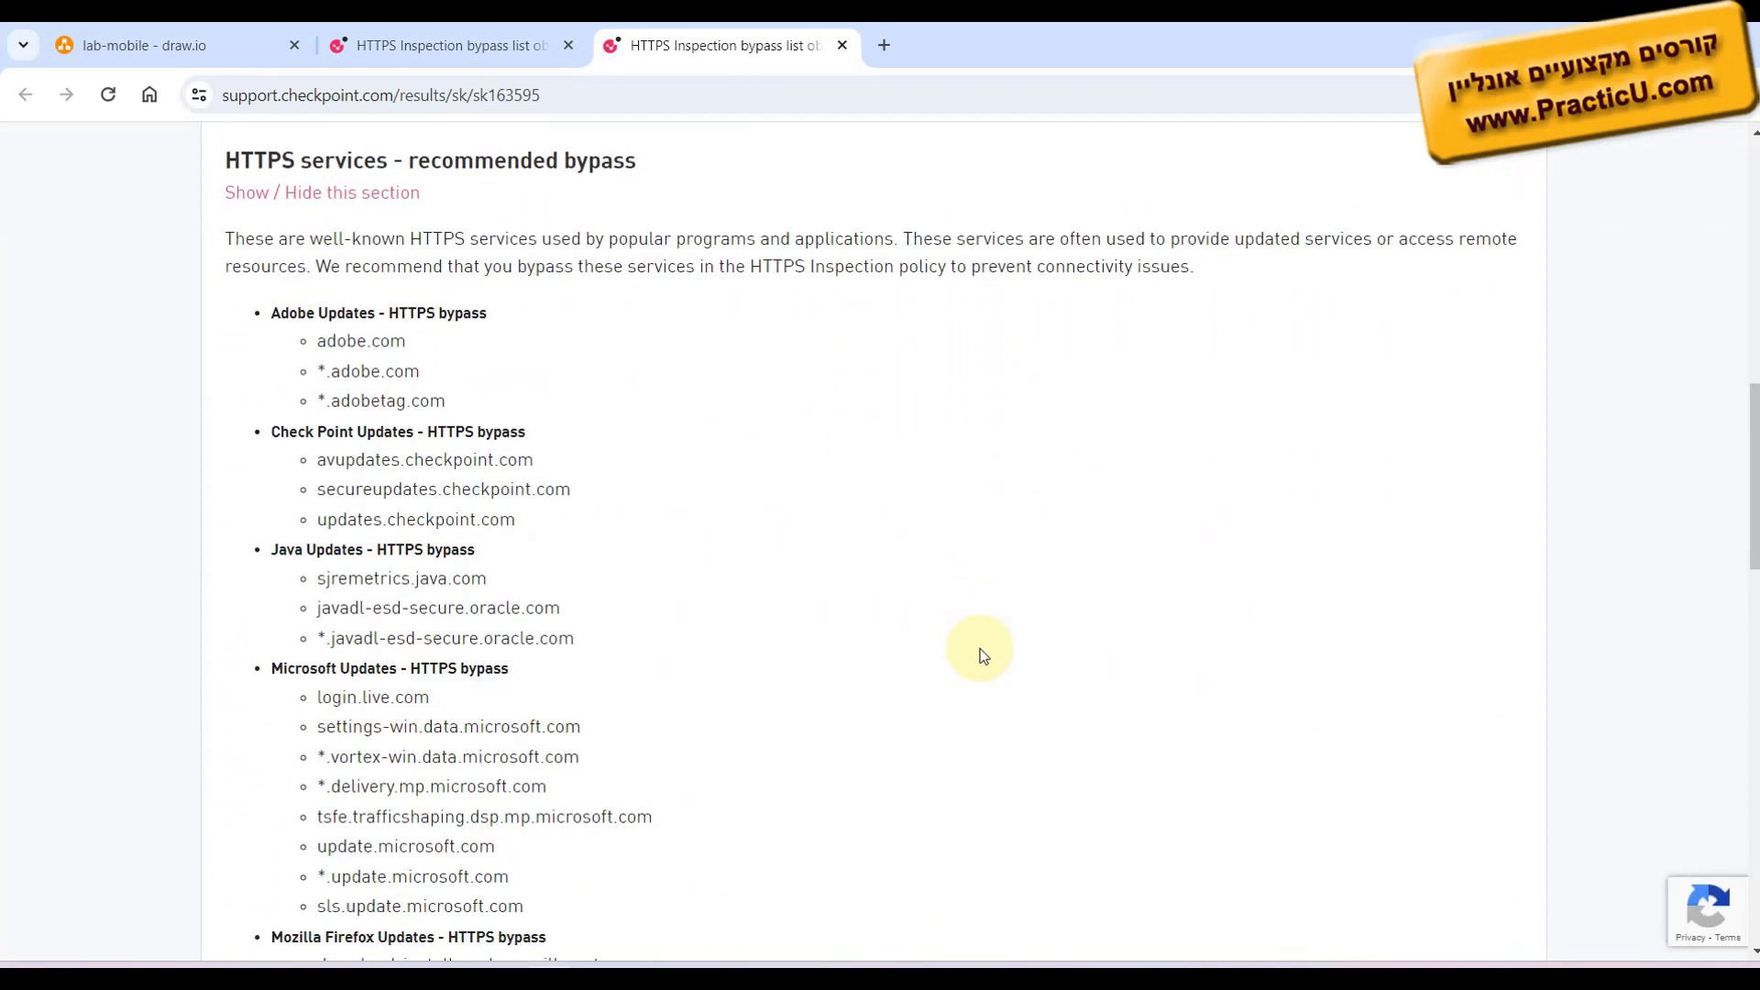
pyautogui.scroll(-2, 803, 598)
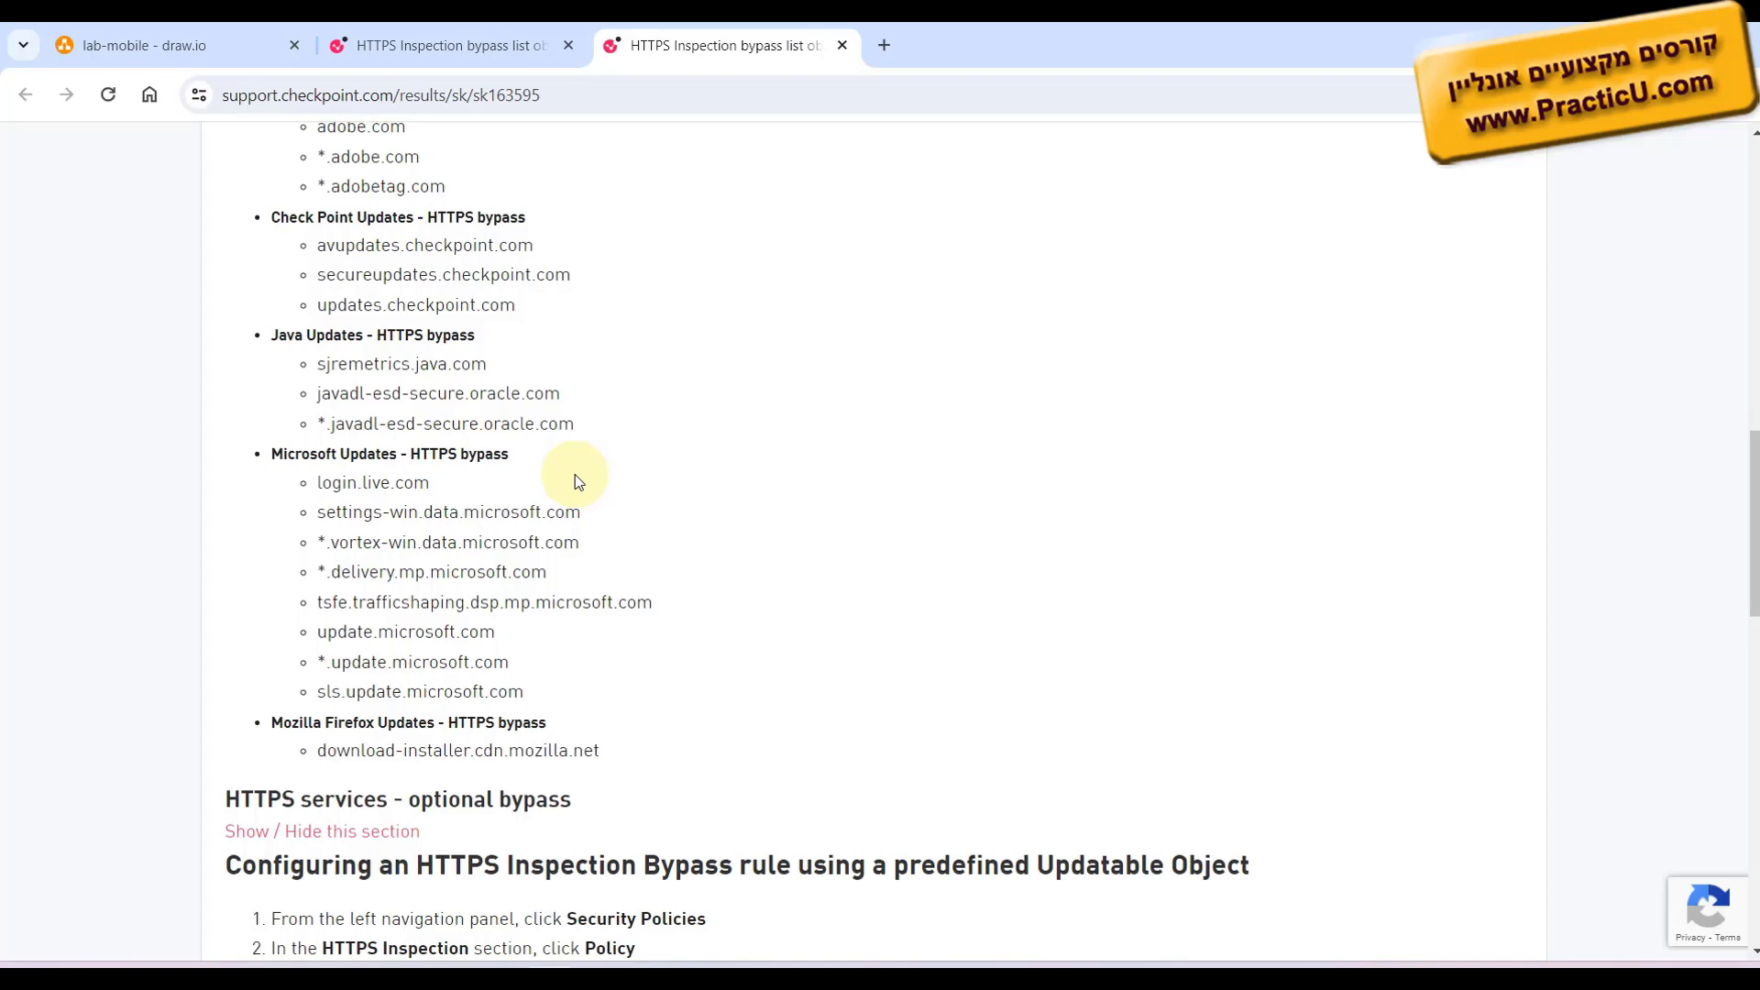
pyautogui.scroll(-3, 575, 474)
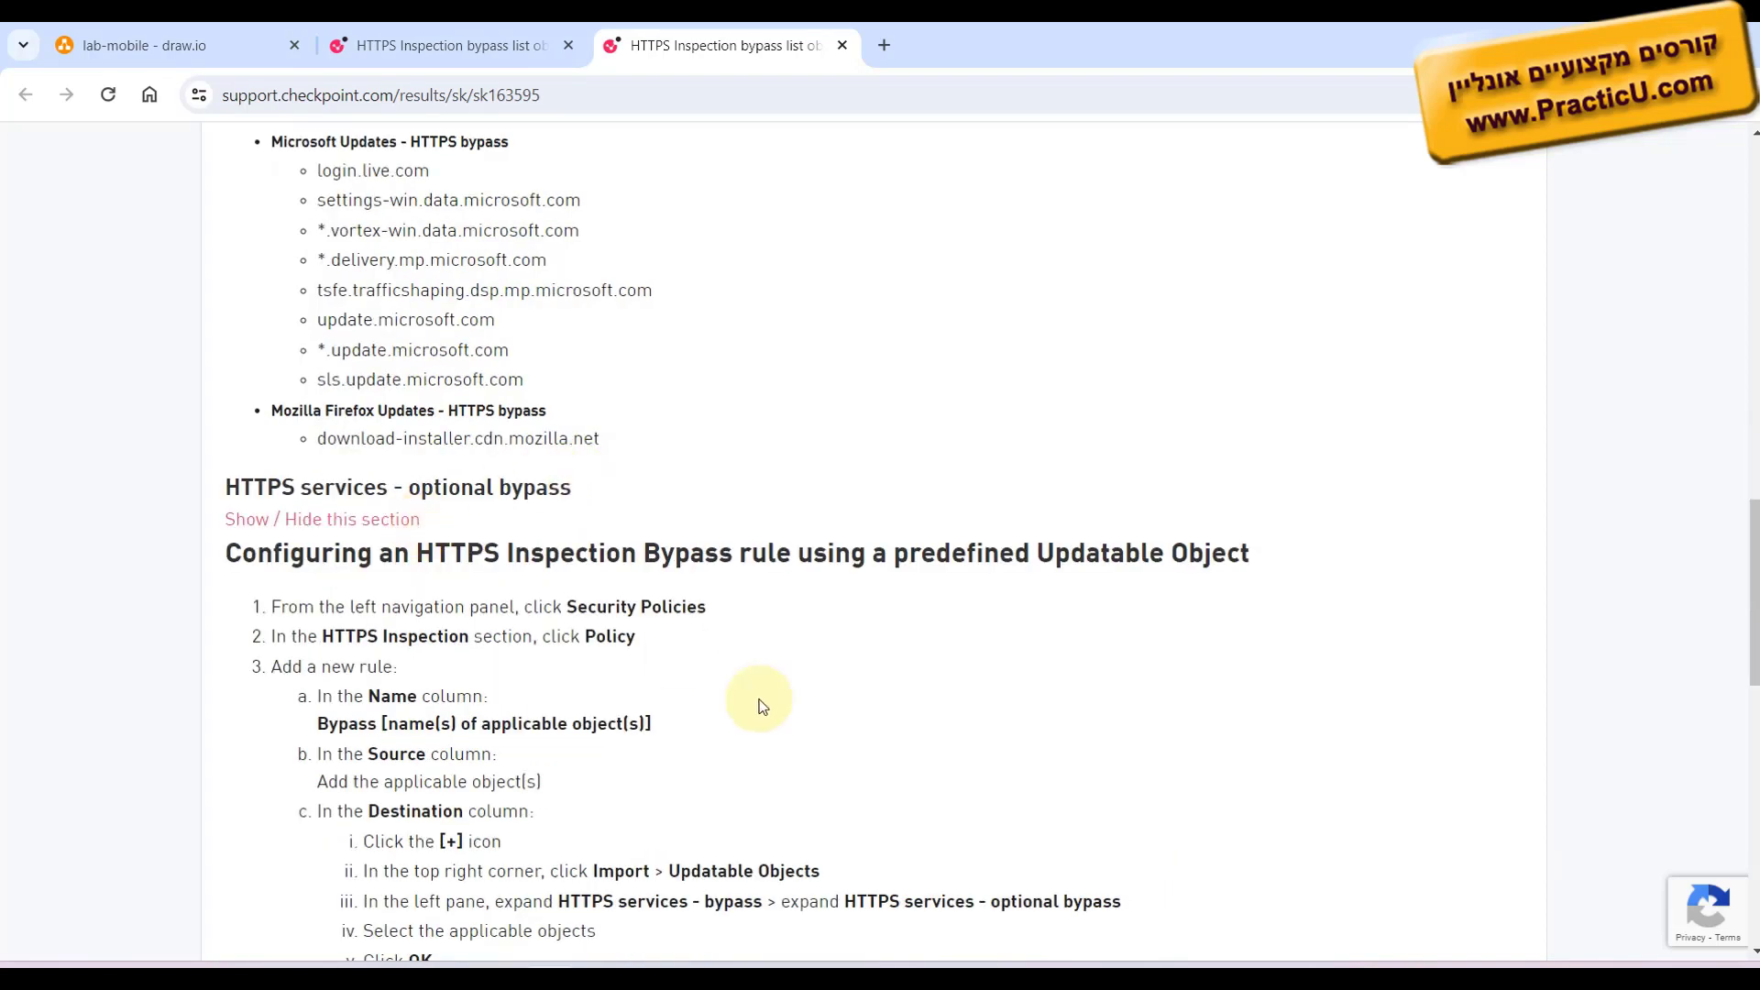
# - Switch back to SmartConsole and close the updatable object's details without changes
pyautogui.moveTo(751, 977)
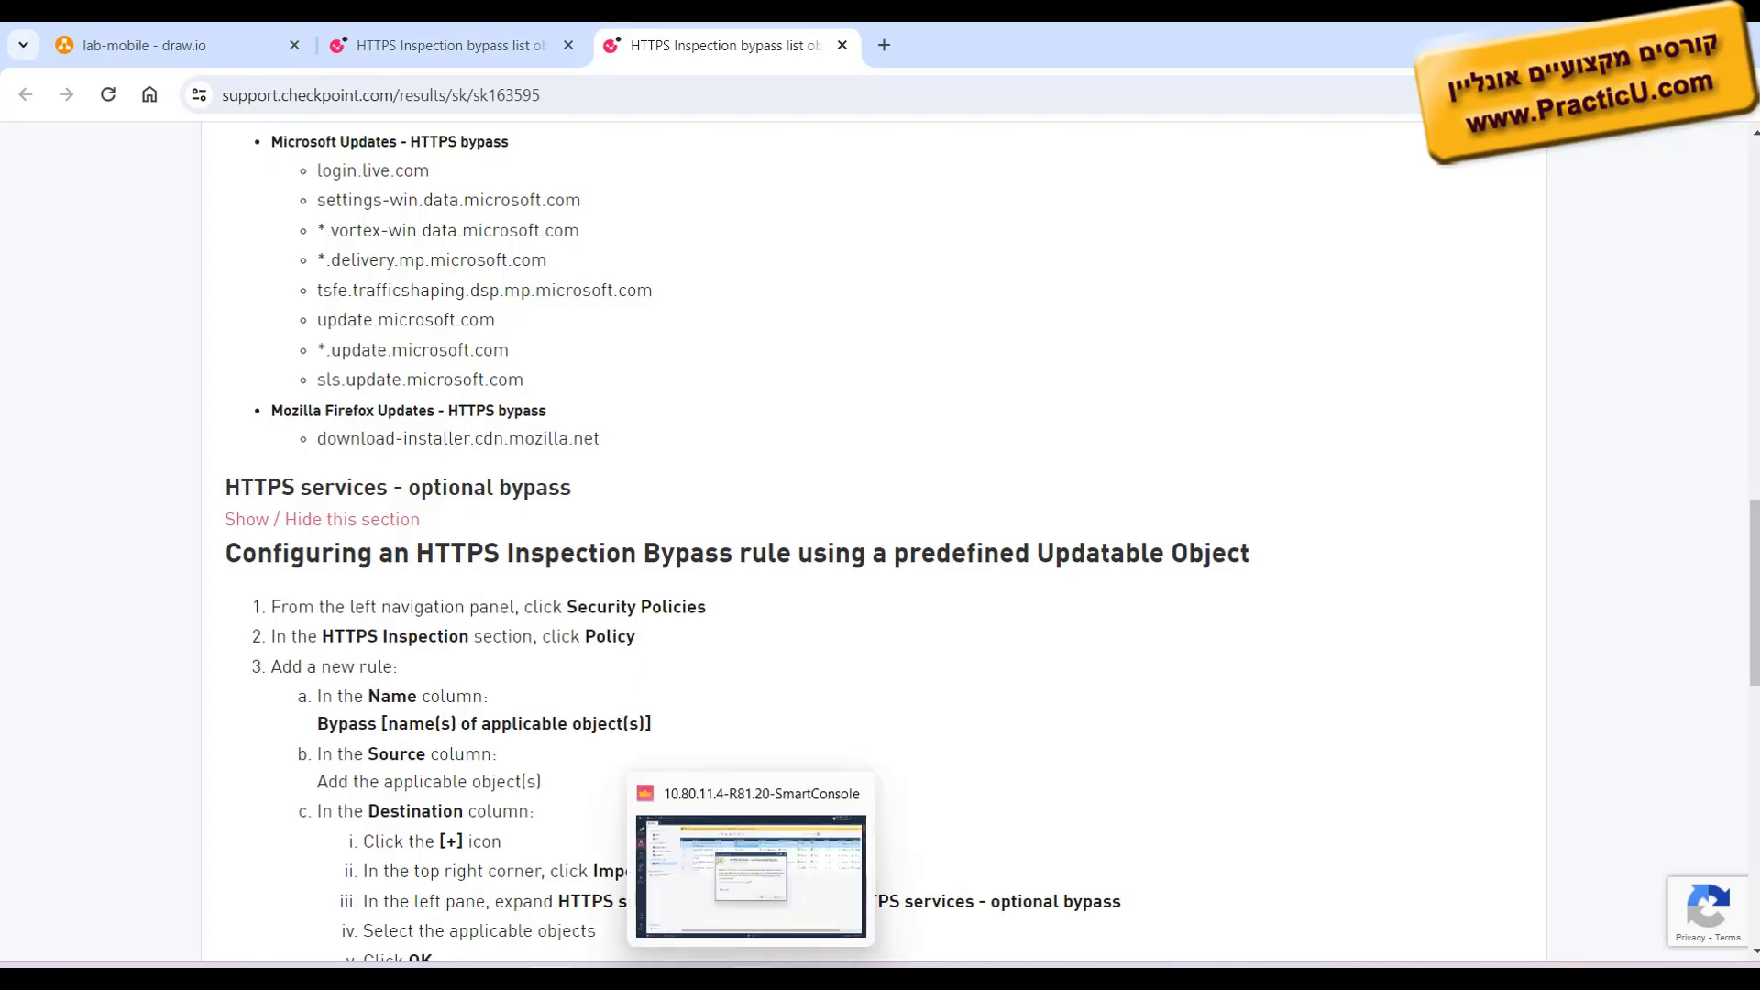
pyautogui.click(750, 875)
pyautogui.click(1100, 648)
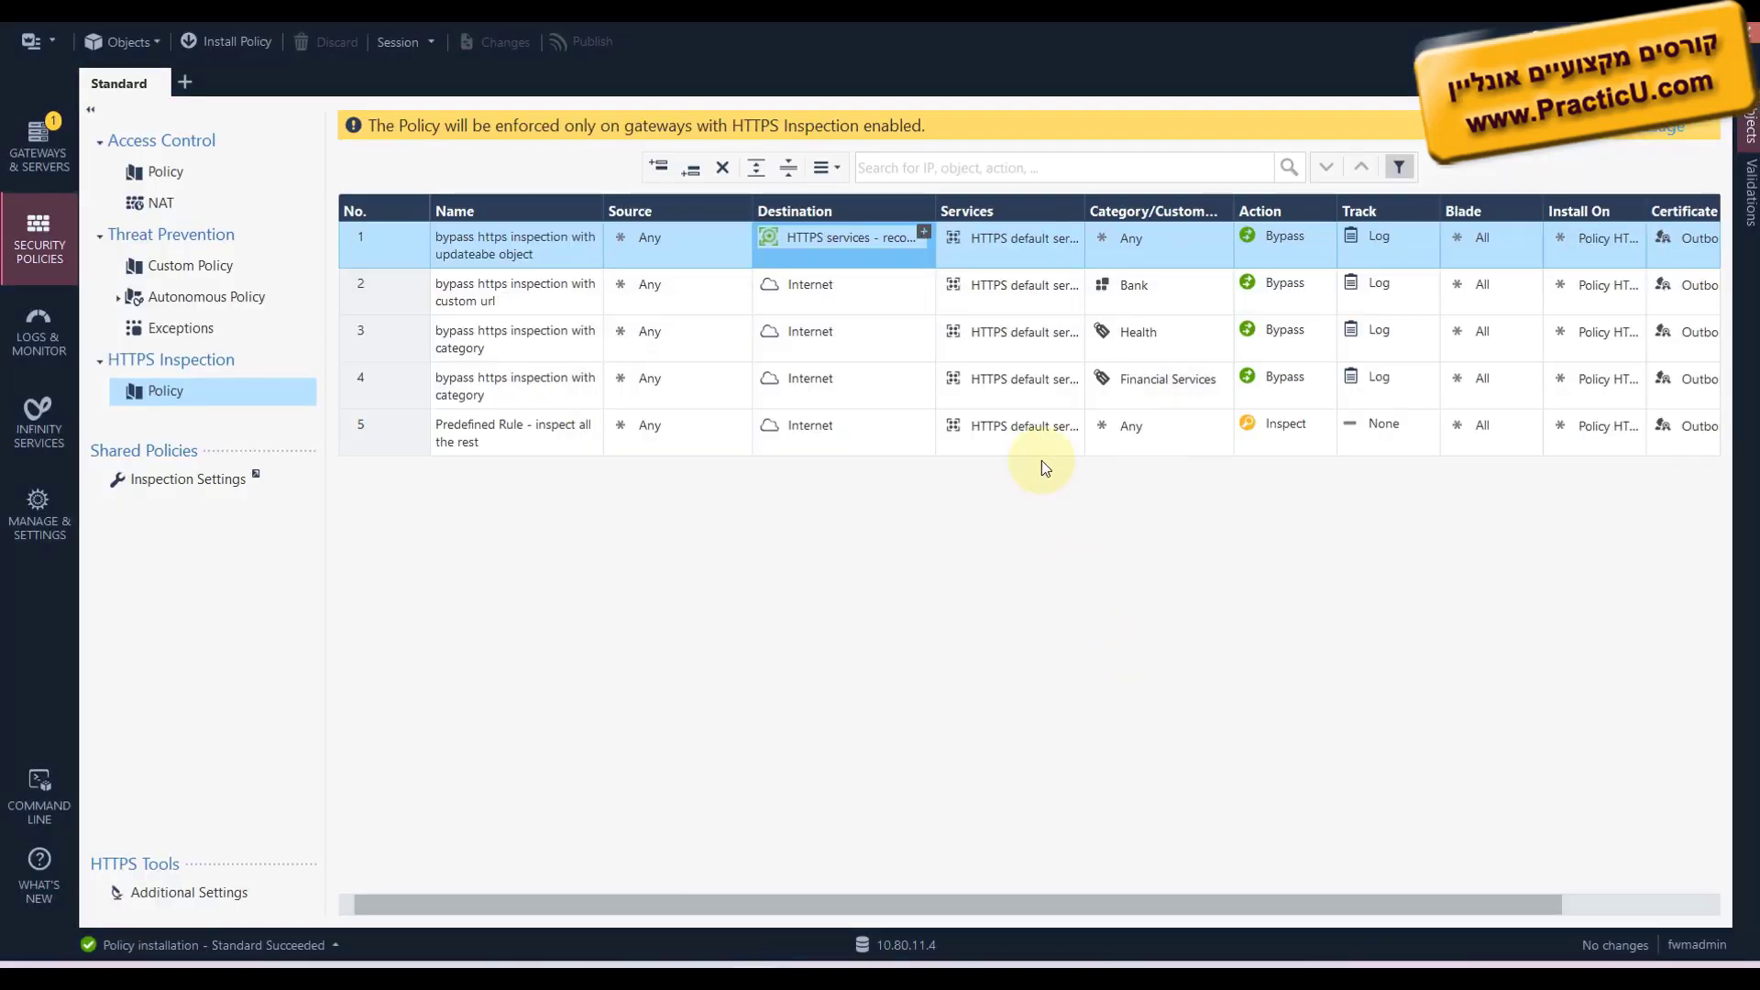
# - Open the Updatable Objects import for the destination of HTTPS Inspection rule 1
pyautogui.click(924, 233)
pyautogui.click(923, 233)
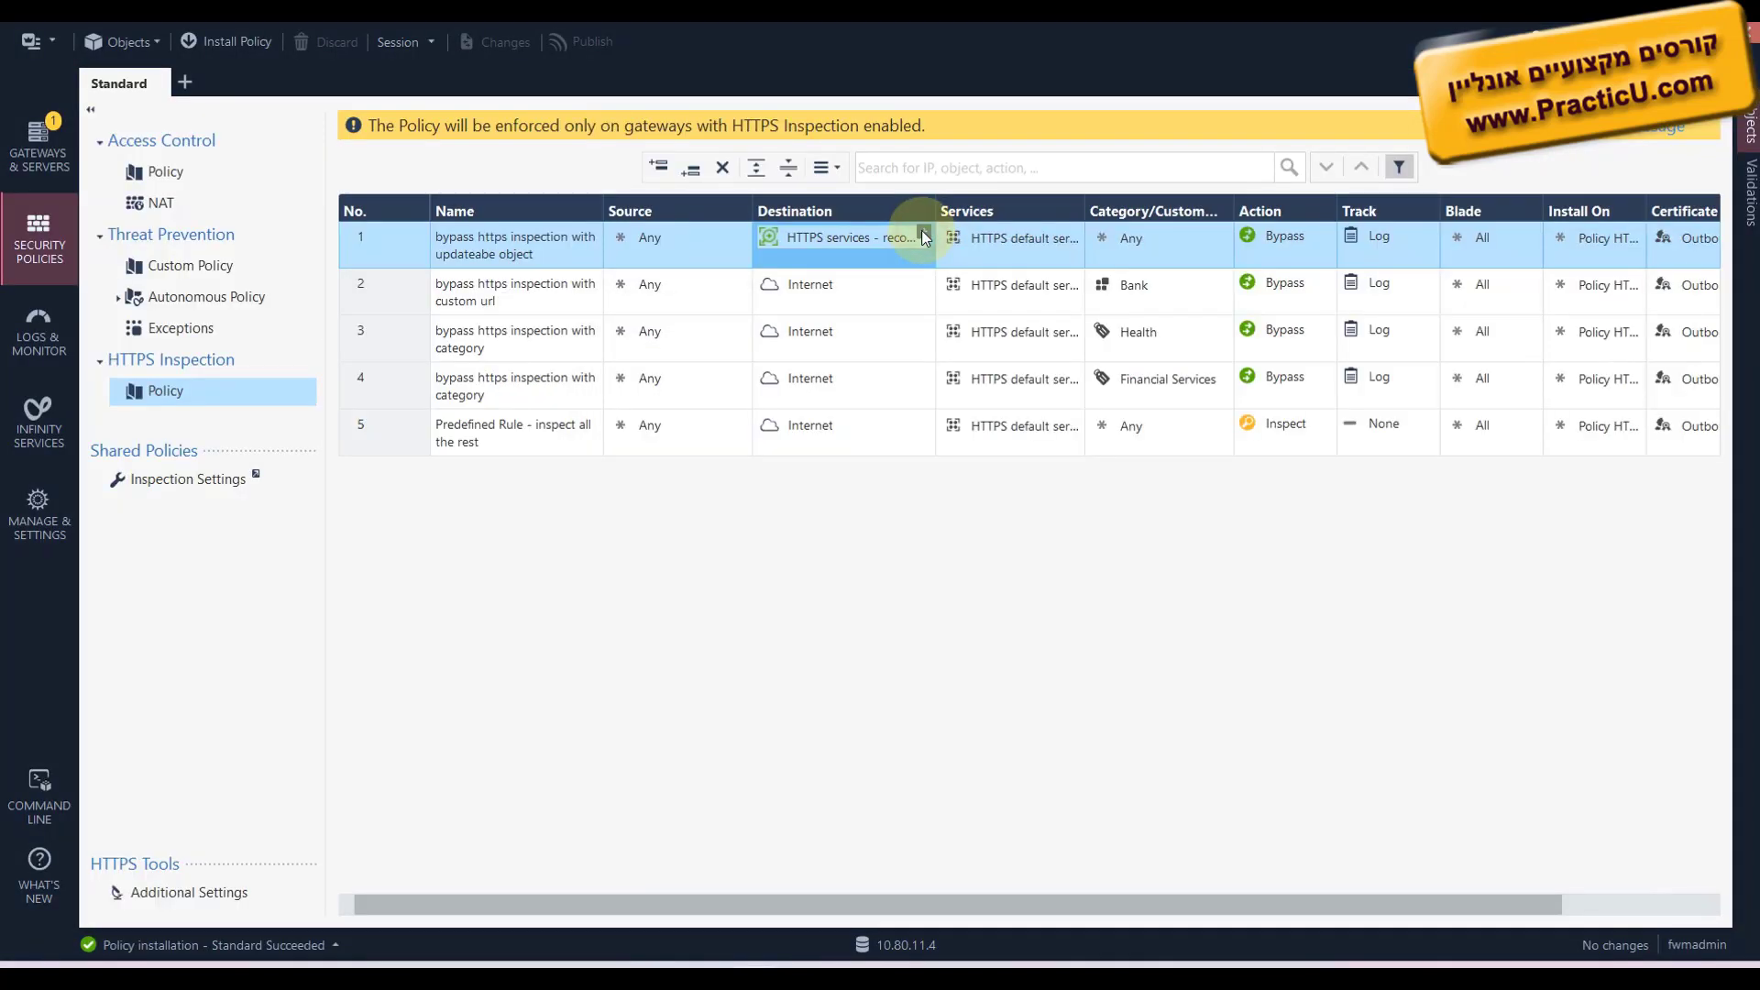
pyautogui.click(923, 232)
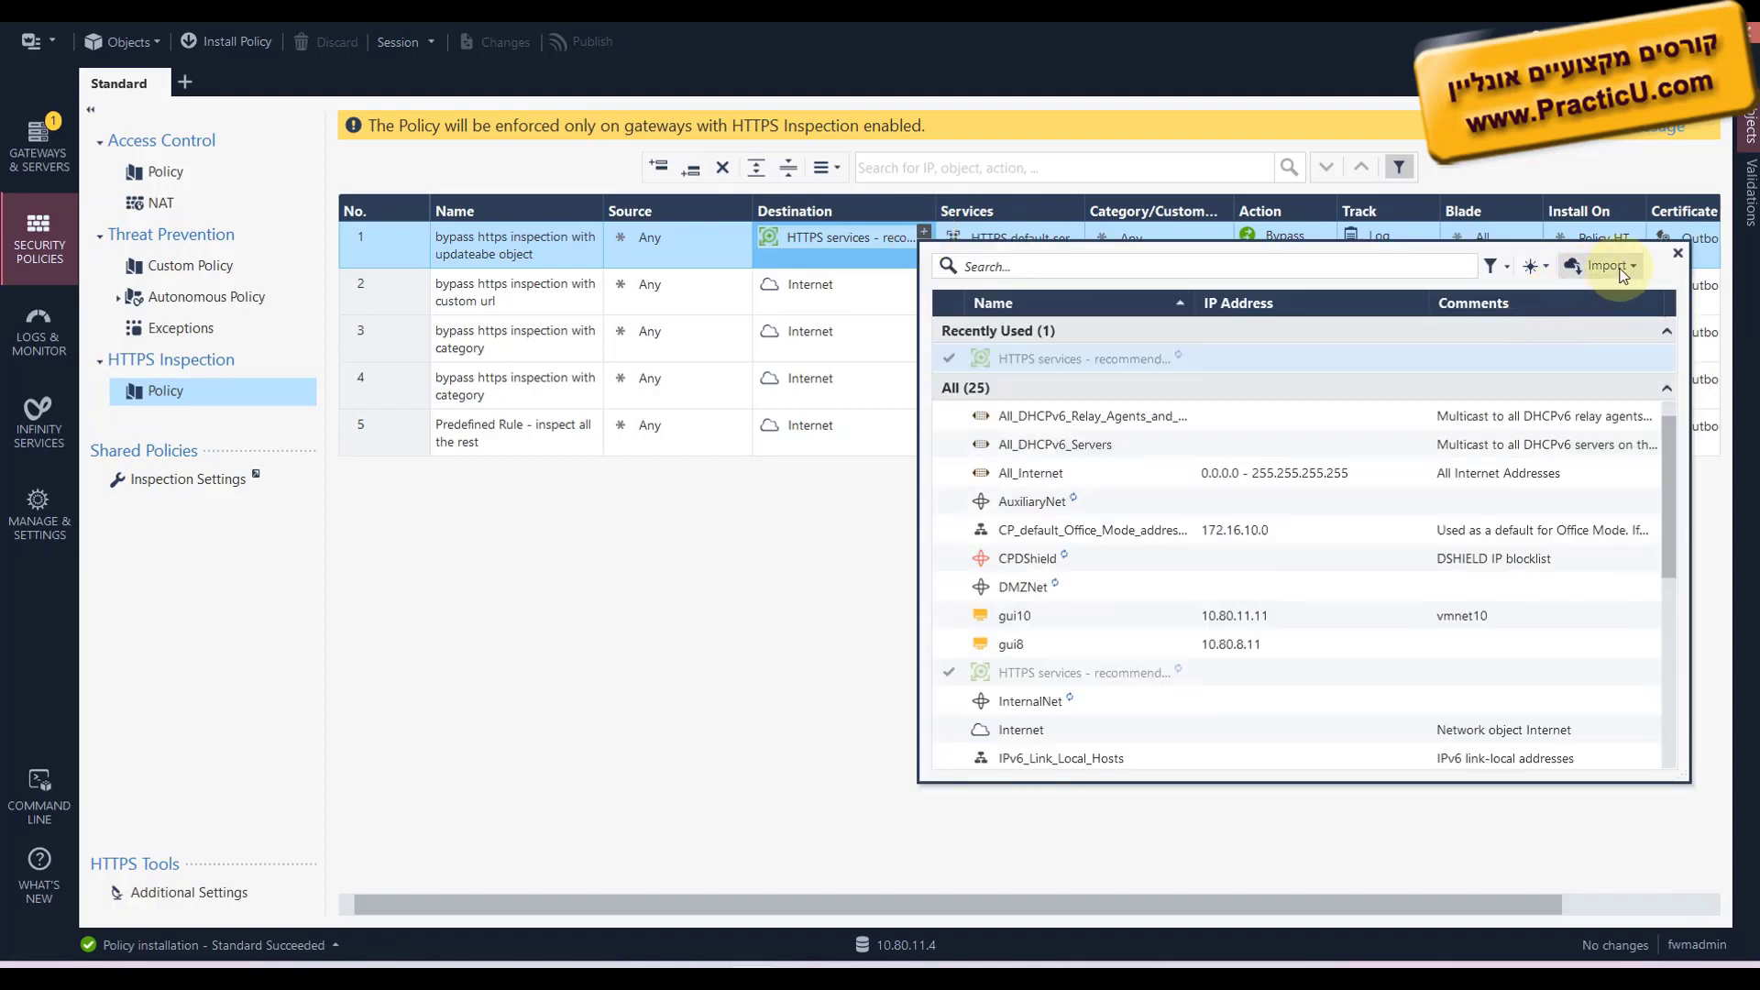
pyautogui.click(1611, 266)
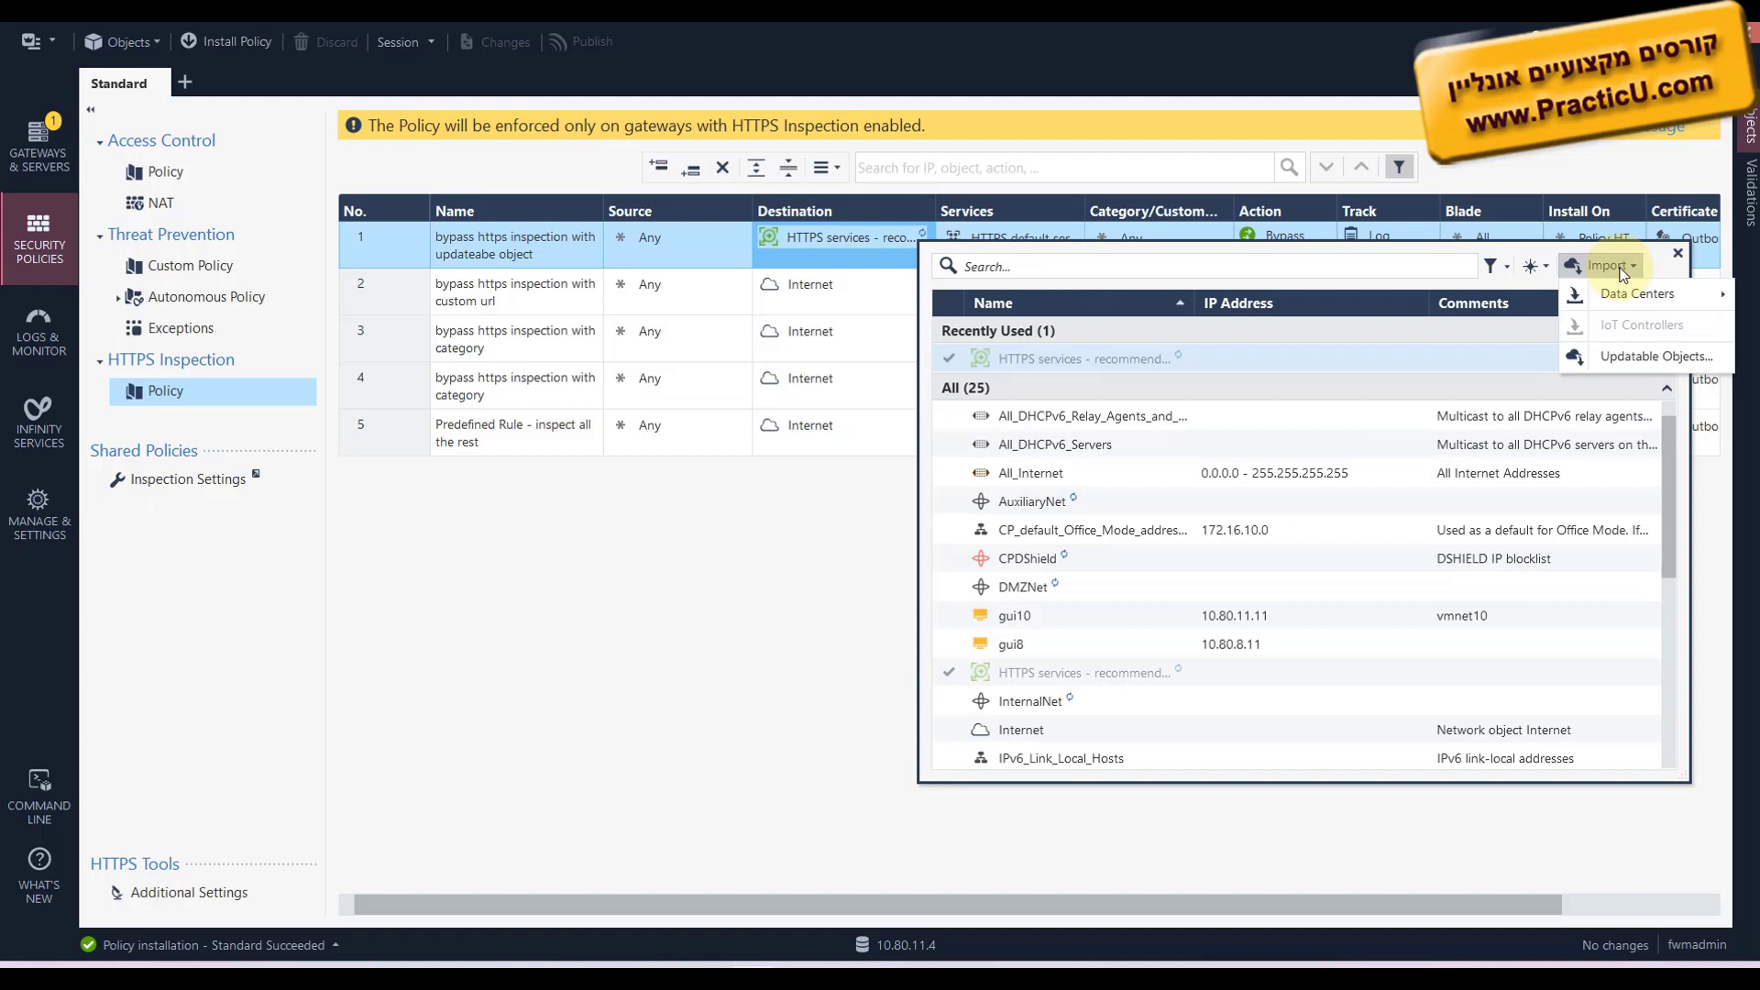
pyautogui.click(1625, 352)
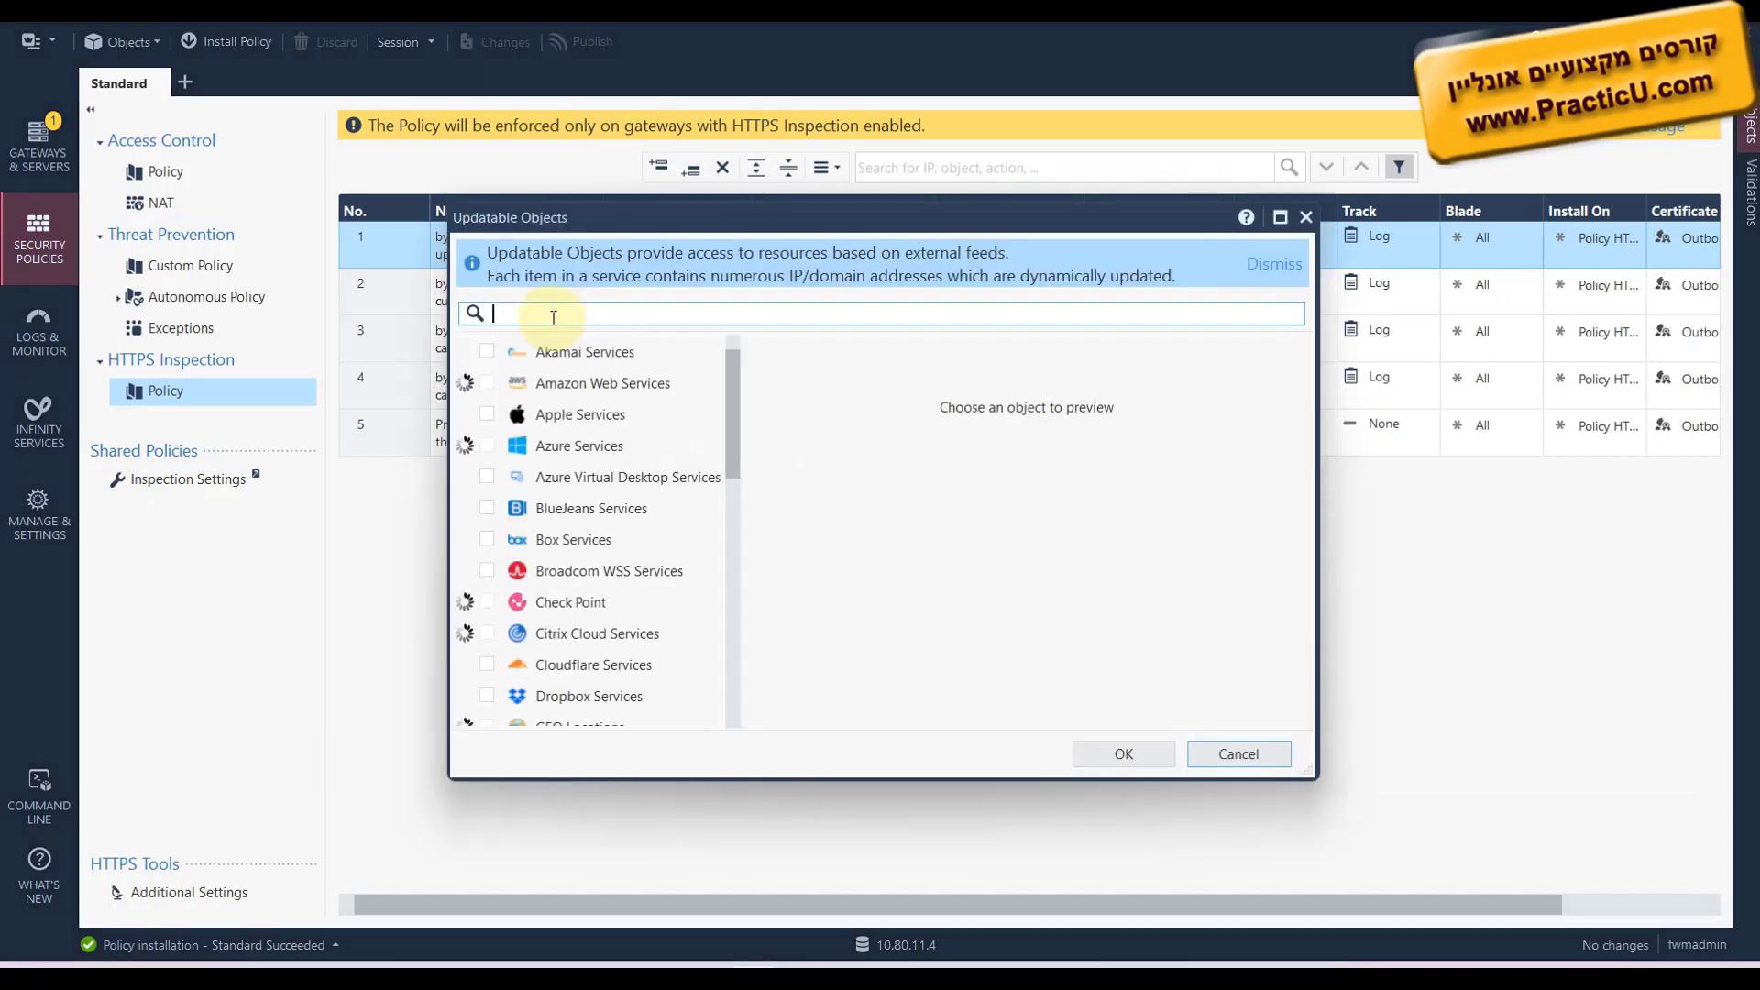
# - Browse the list of available updatable objects to examine the services offered for import
pyautogui.scroll(-7, 660, 593)
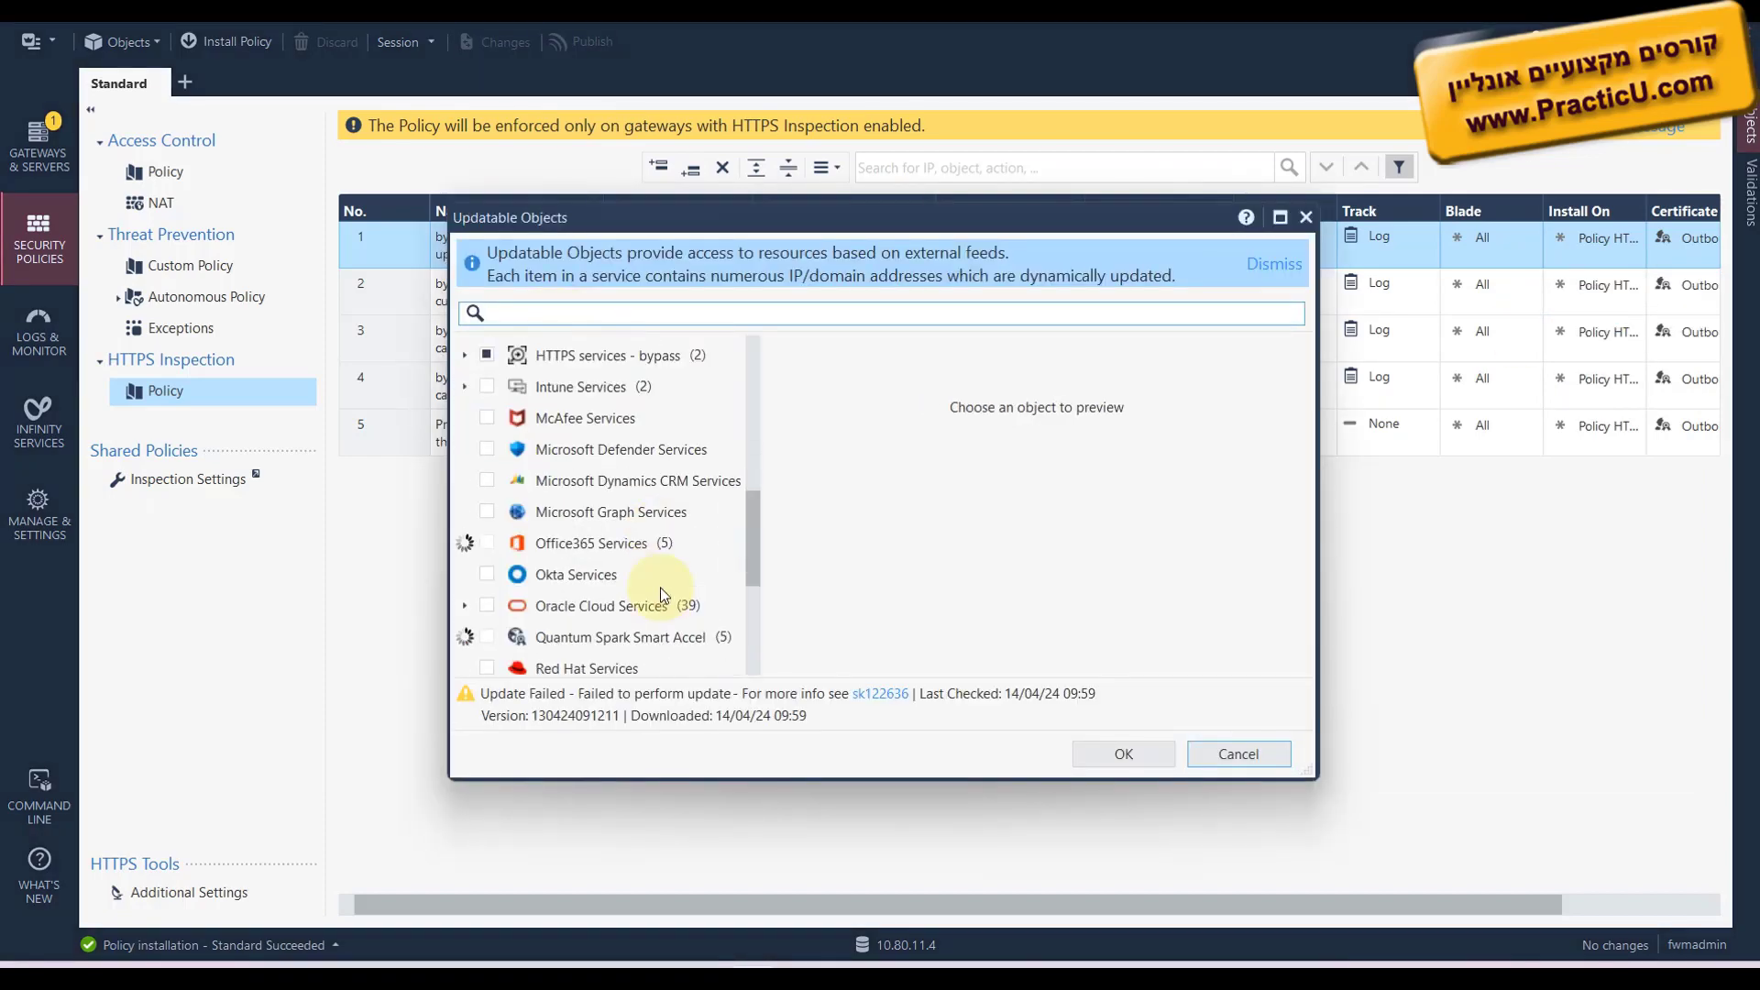
pyautogui.scroll(7, 660, 593)
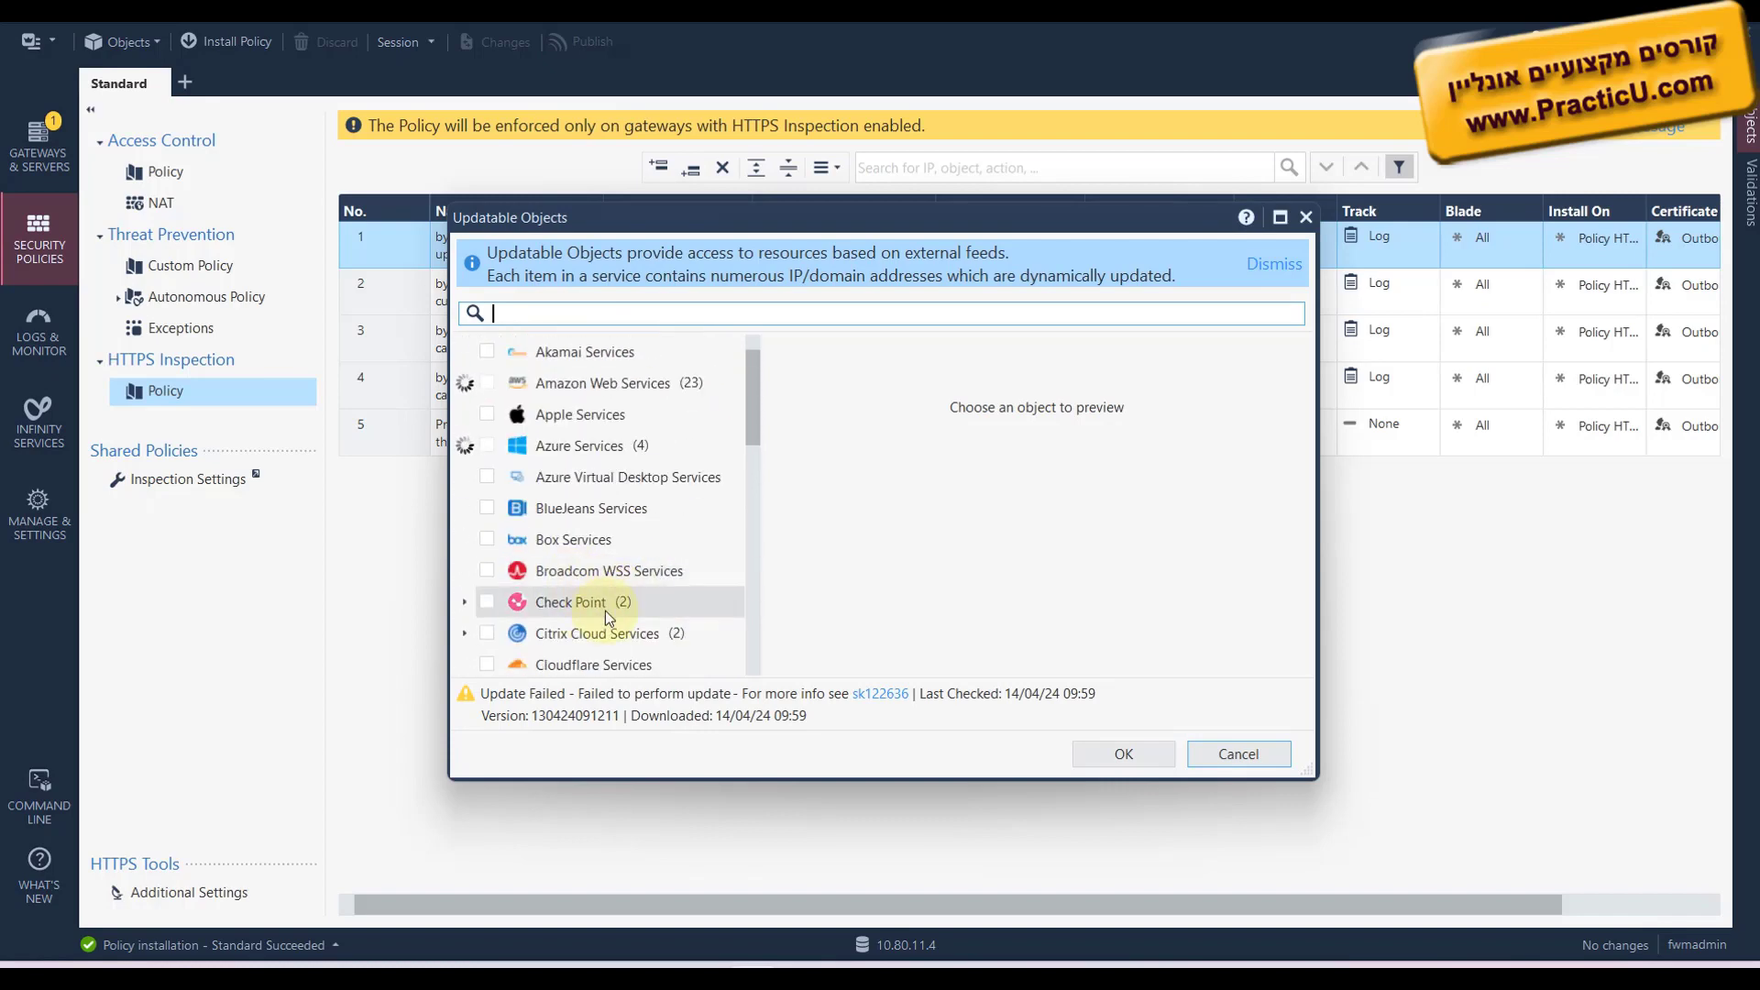
pyautogui.scroll(-5, 618, 608)
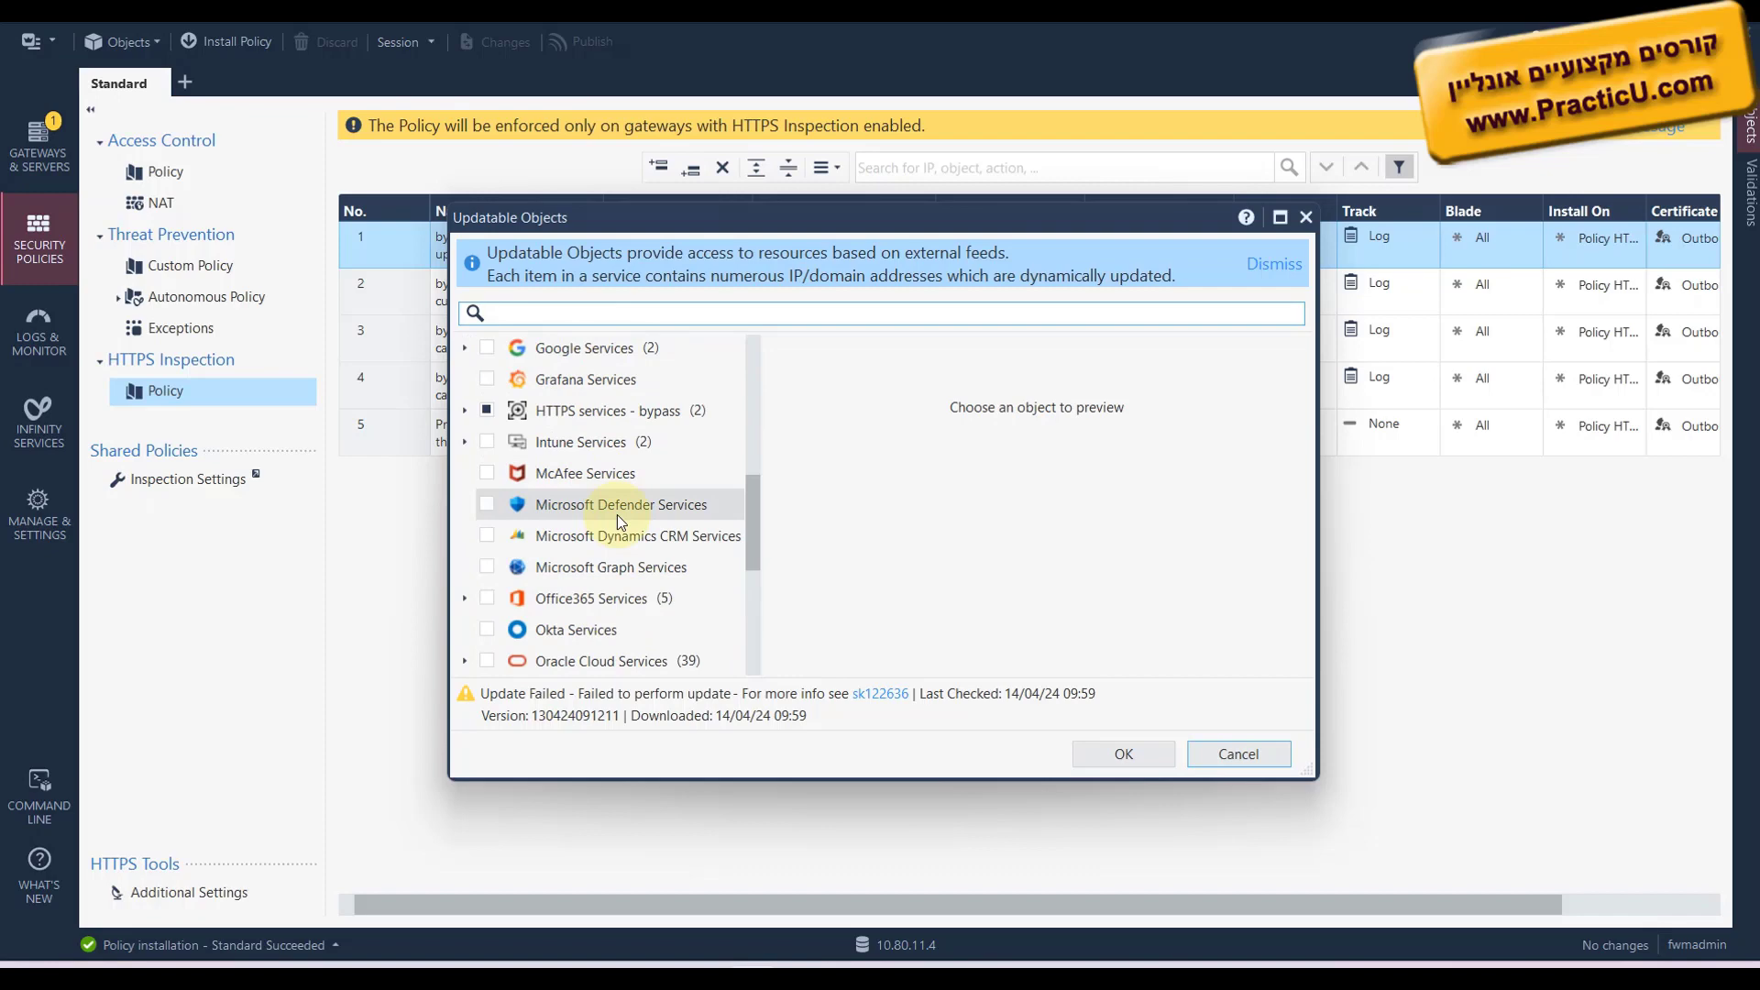
pyautogui.scroll(5, 617, 514)
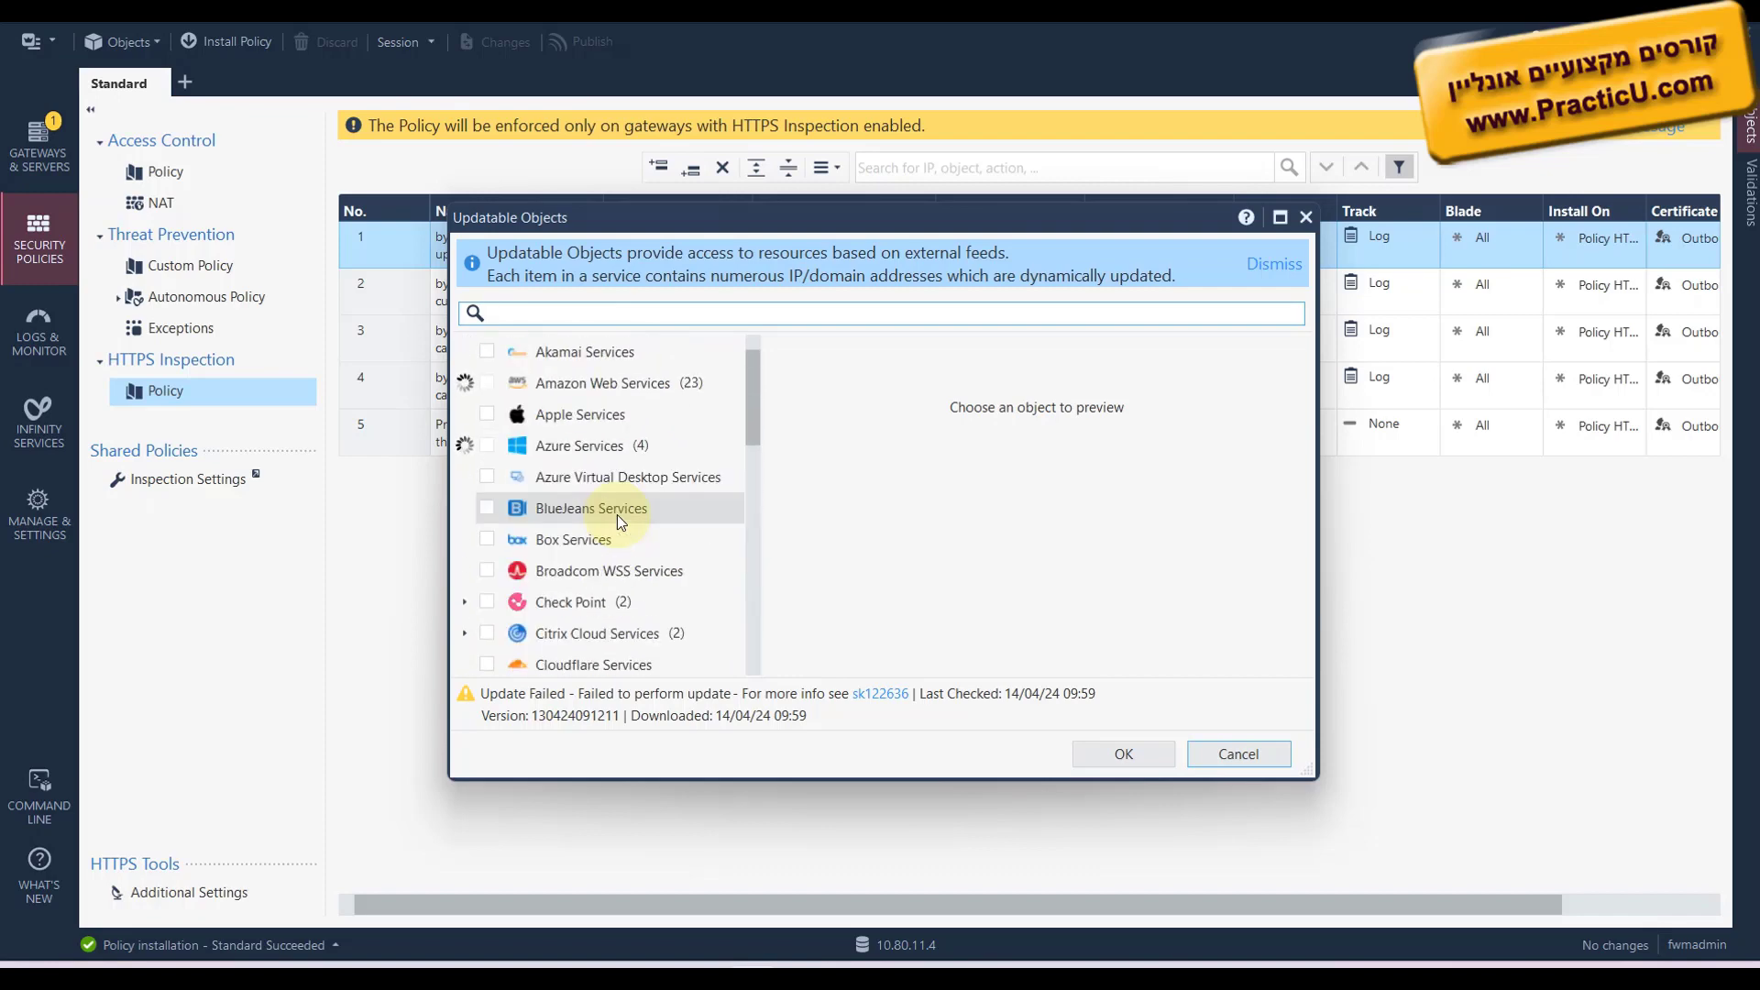
pyautogui.scroll(-6, 618, 514)
# - Search the updatable objects for "https", examine the HTTPS services - recommended bypass entry, and cancel the import without changes
pyautogui.click(571, 315)
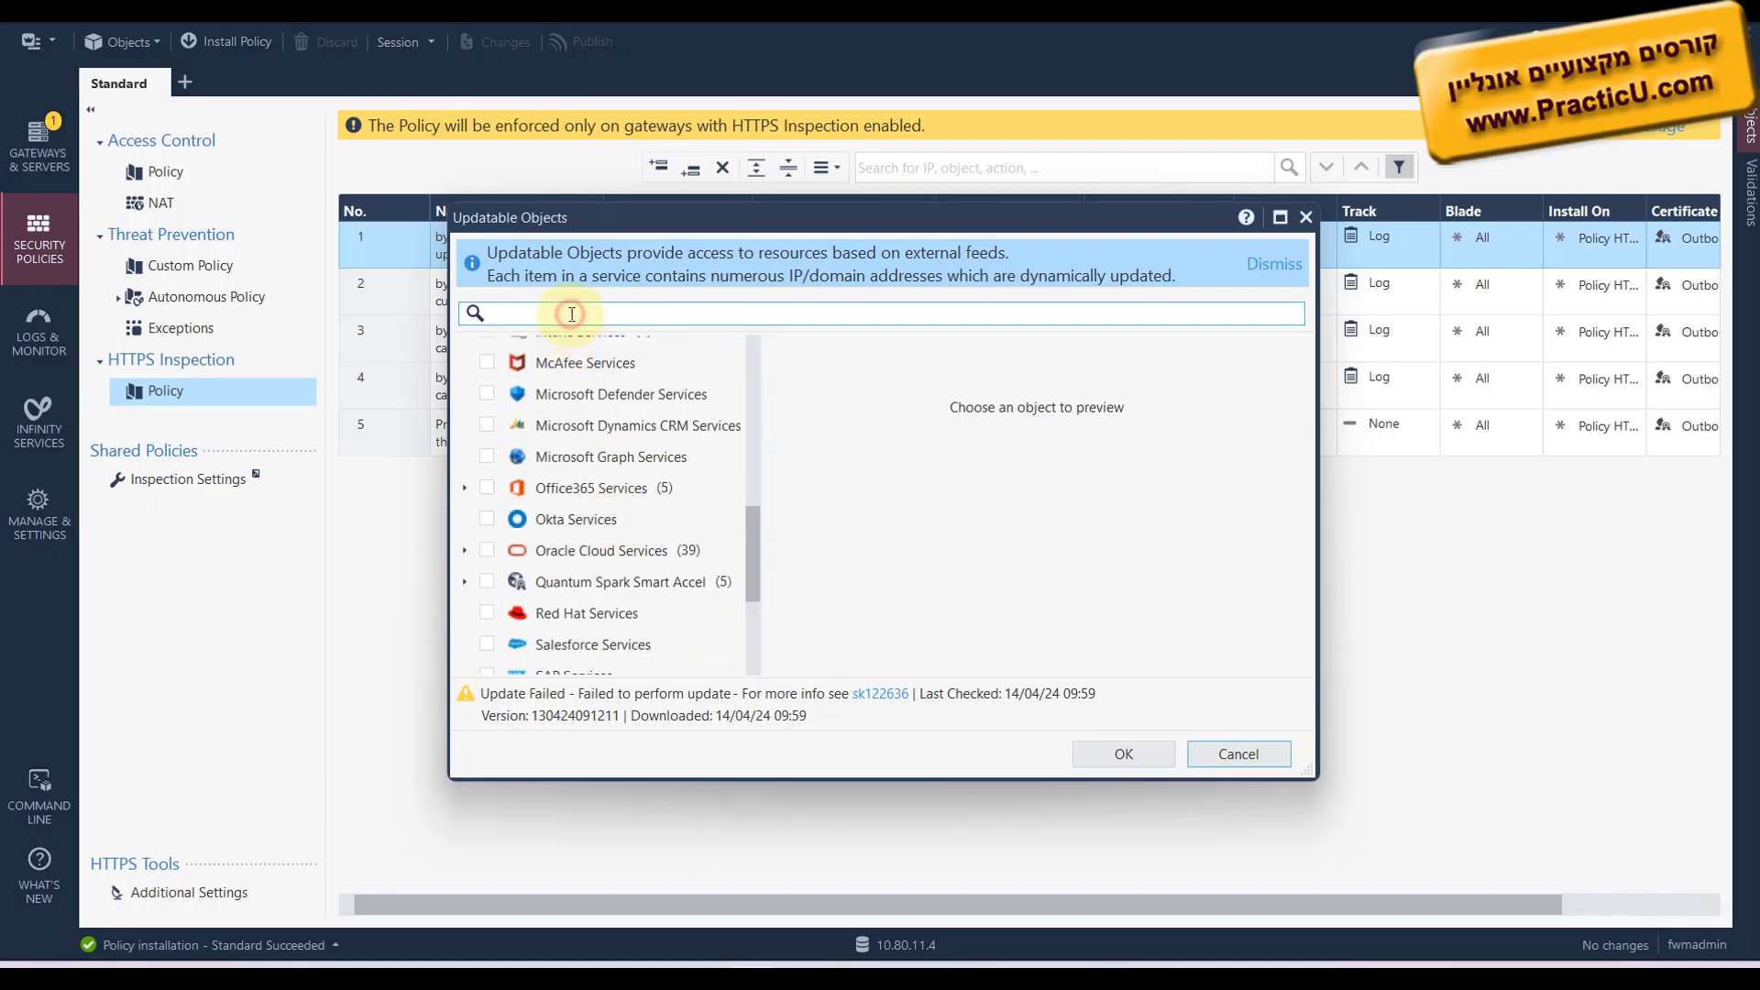
pyautogui.write('https')
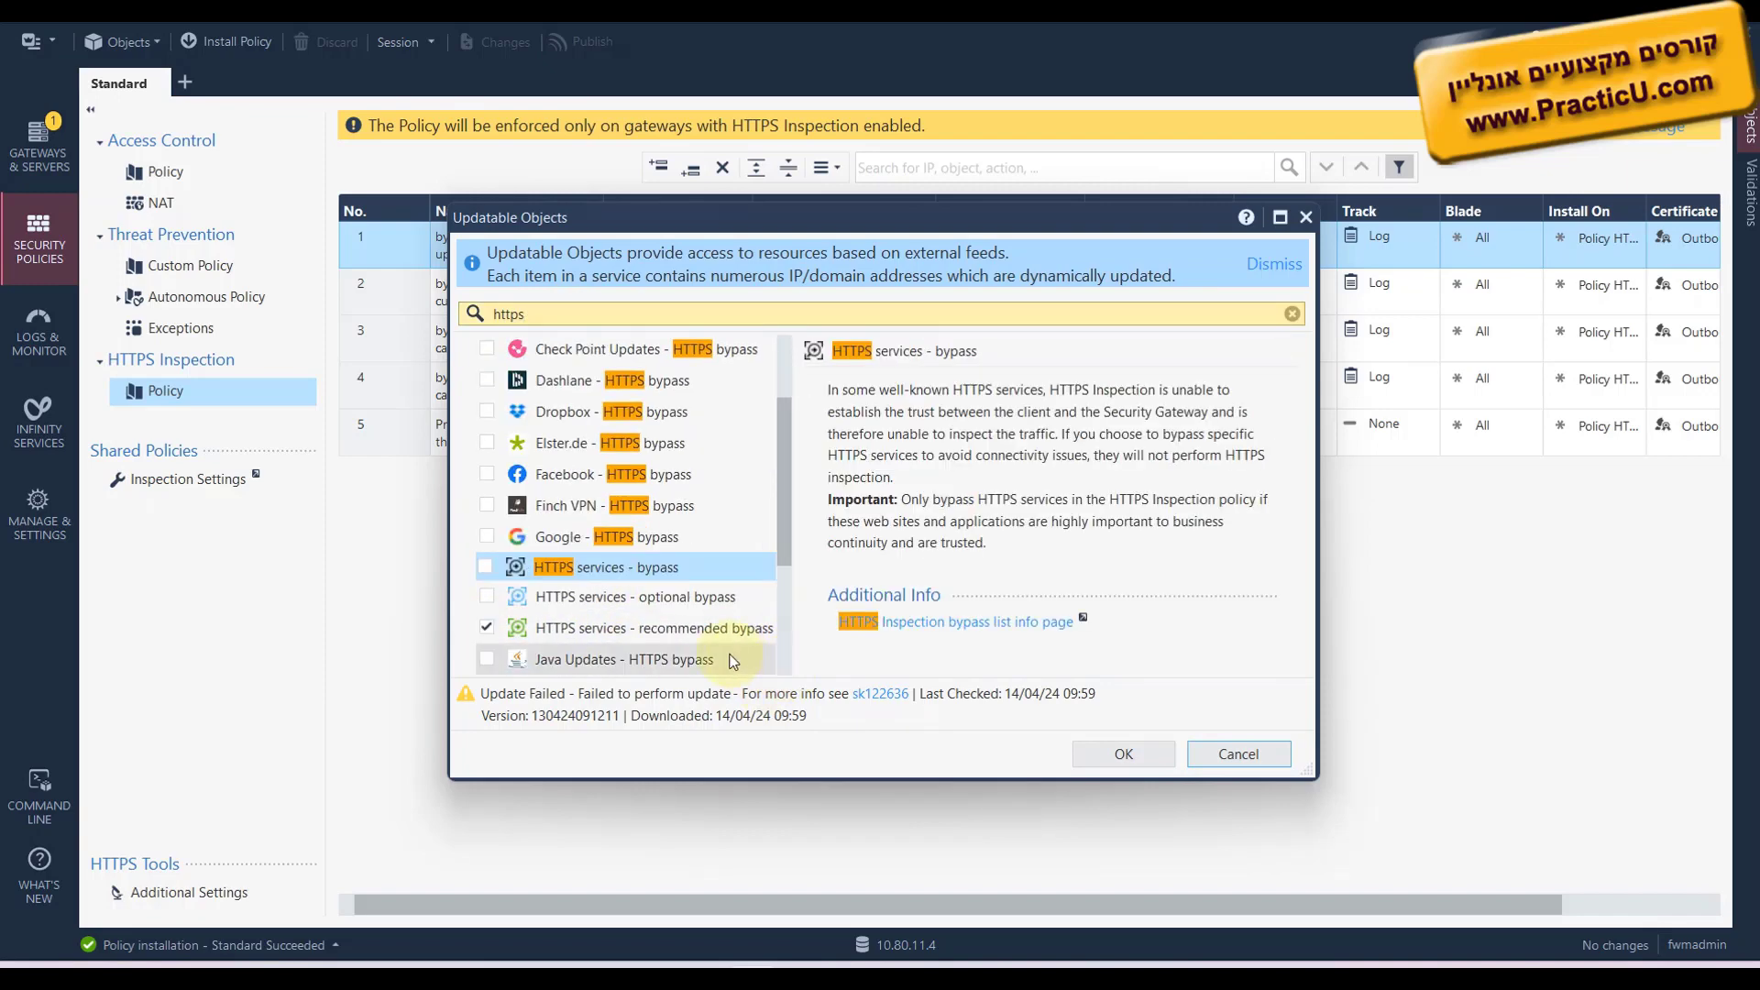
pyautogui.click(642, 628)
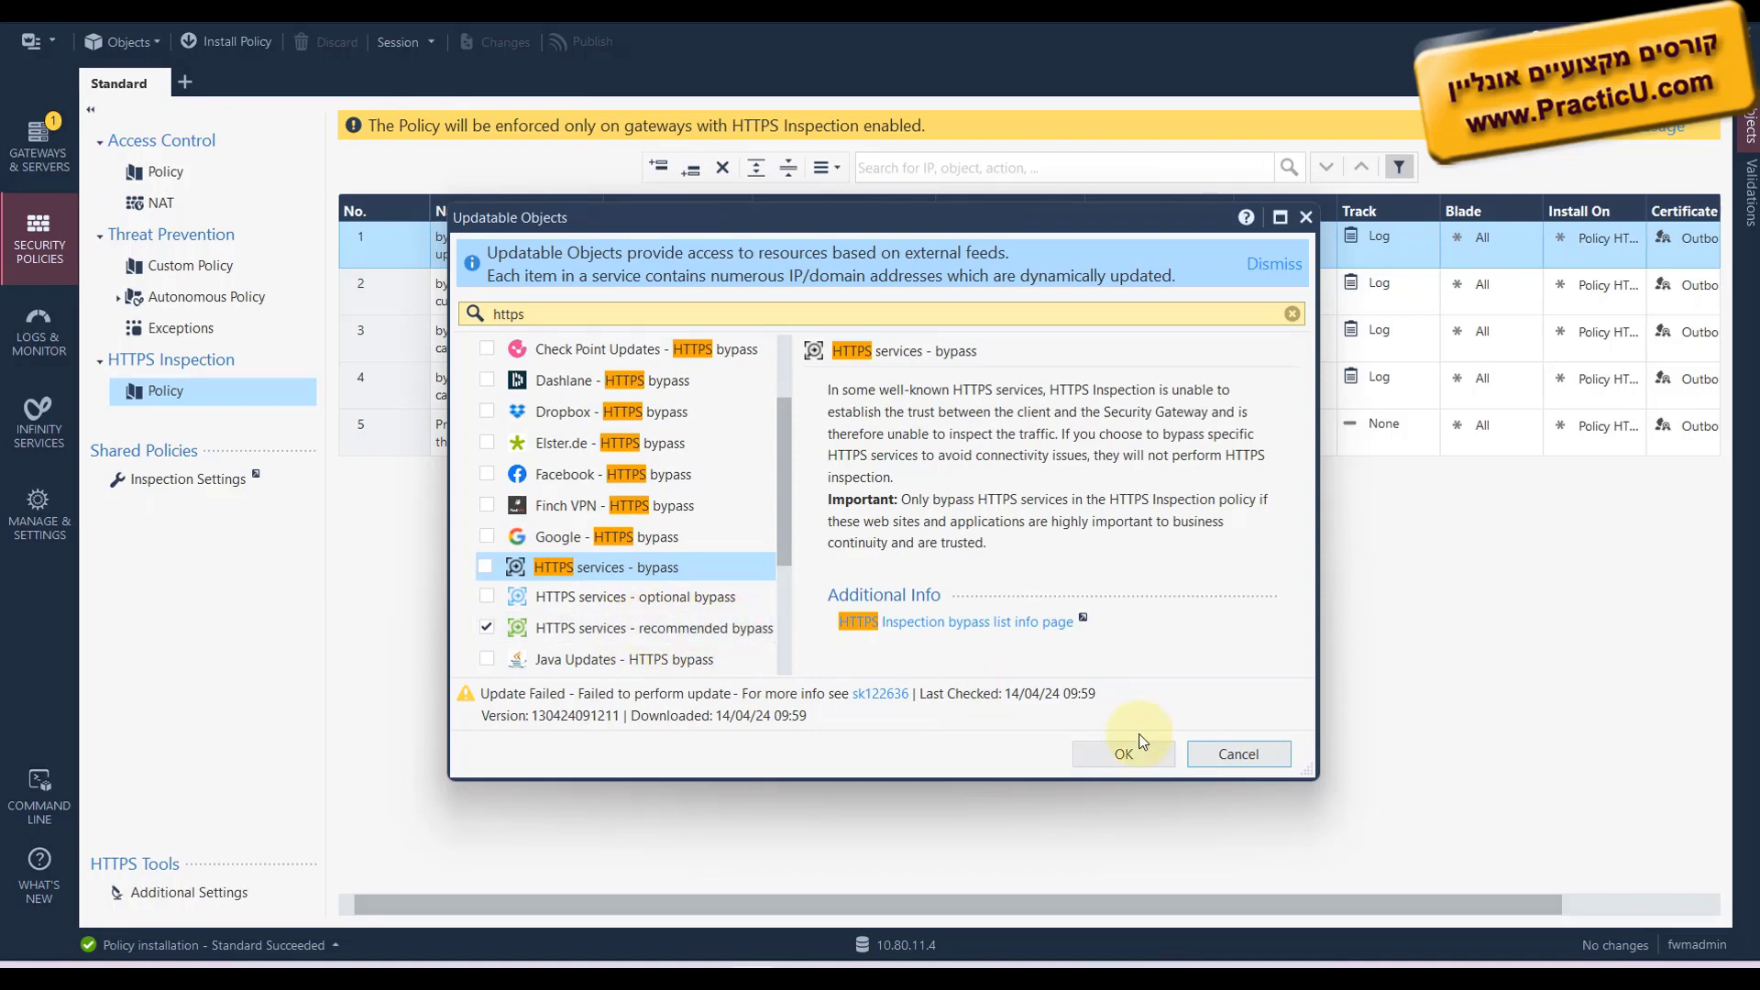
pyautogui.click(1238, 753)
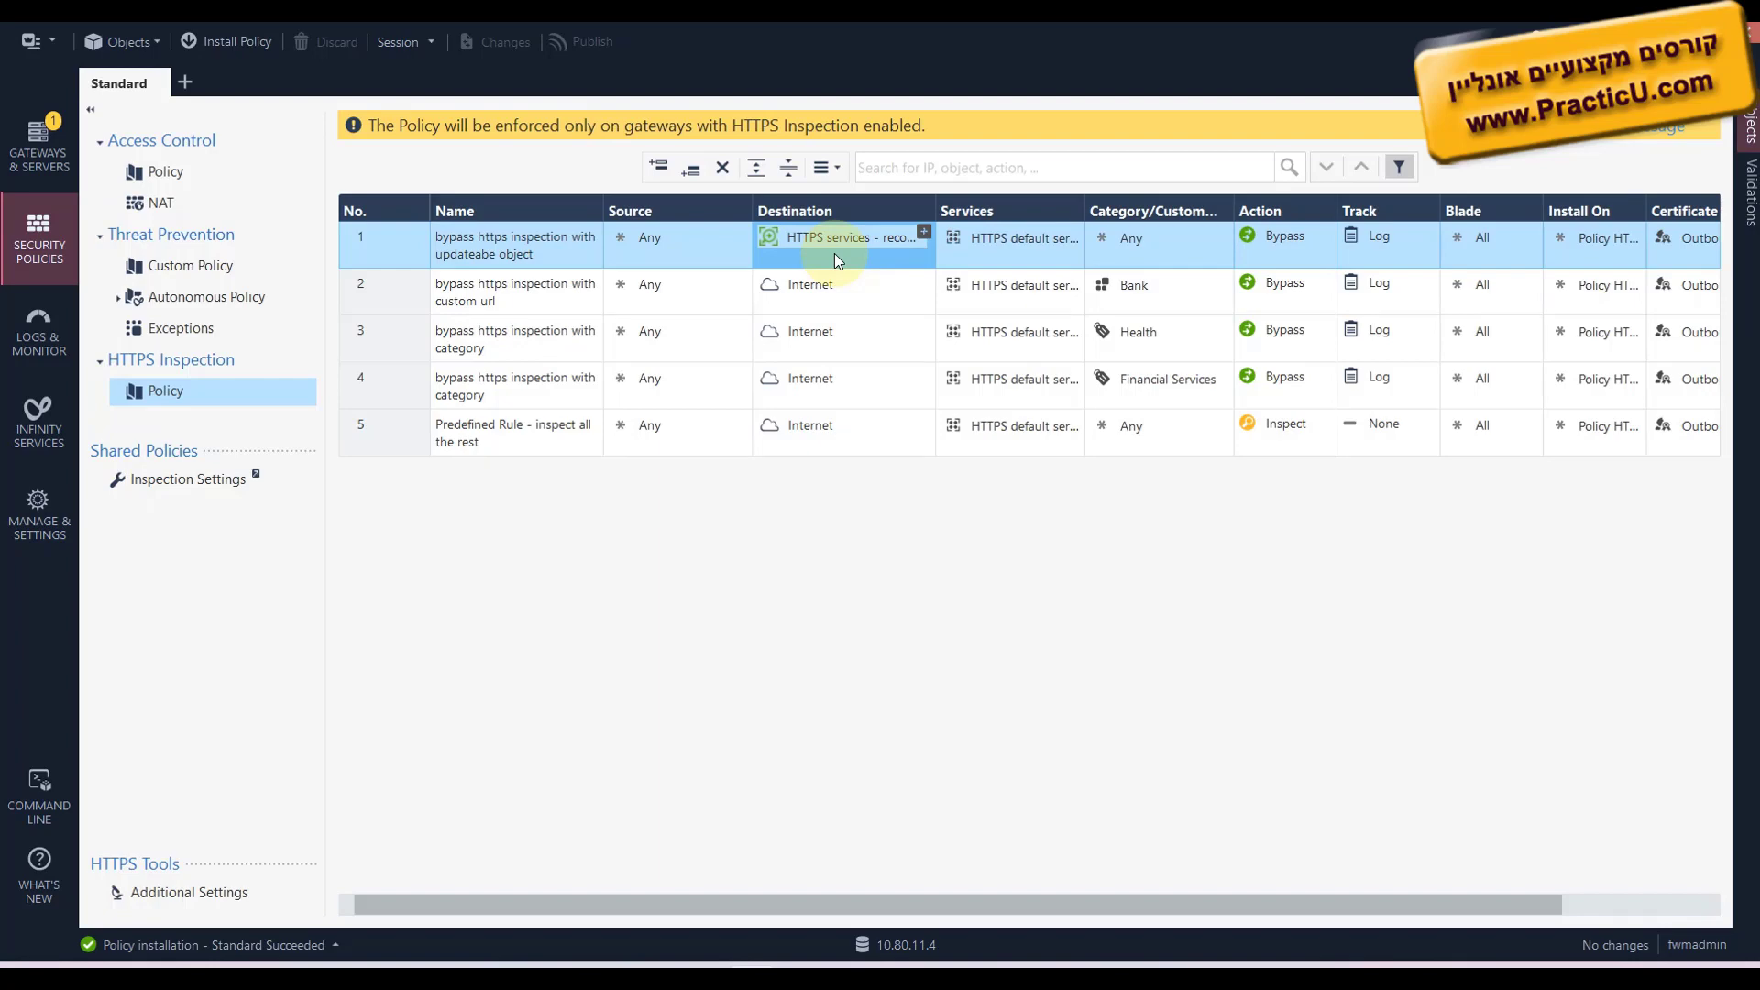
# - Switch to Chrome on the srv1 virtual machine and inspect the Yahoo Sports certificate's Issued To and Issued By common names
pyautogui.moveTo(701, 979)
pyautogui.click(700, 843)
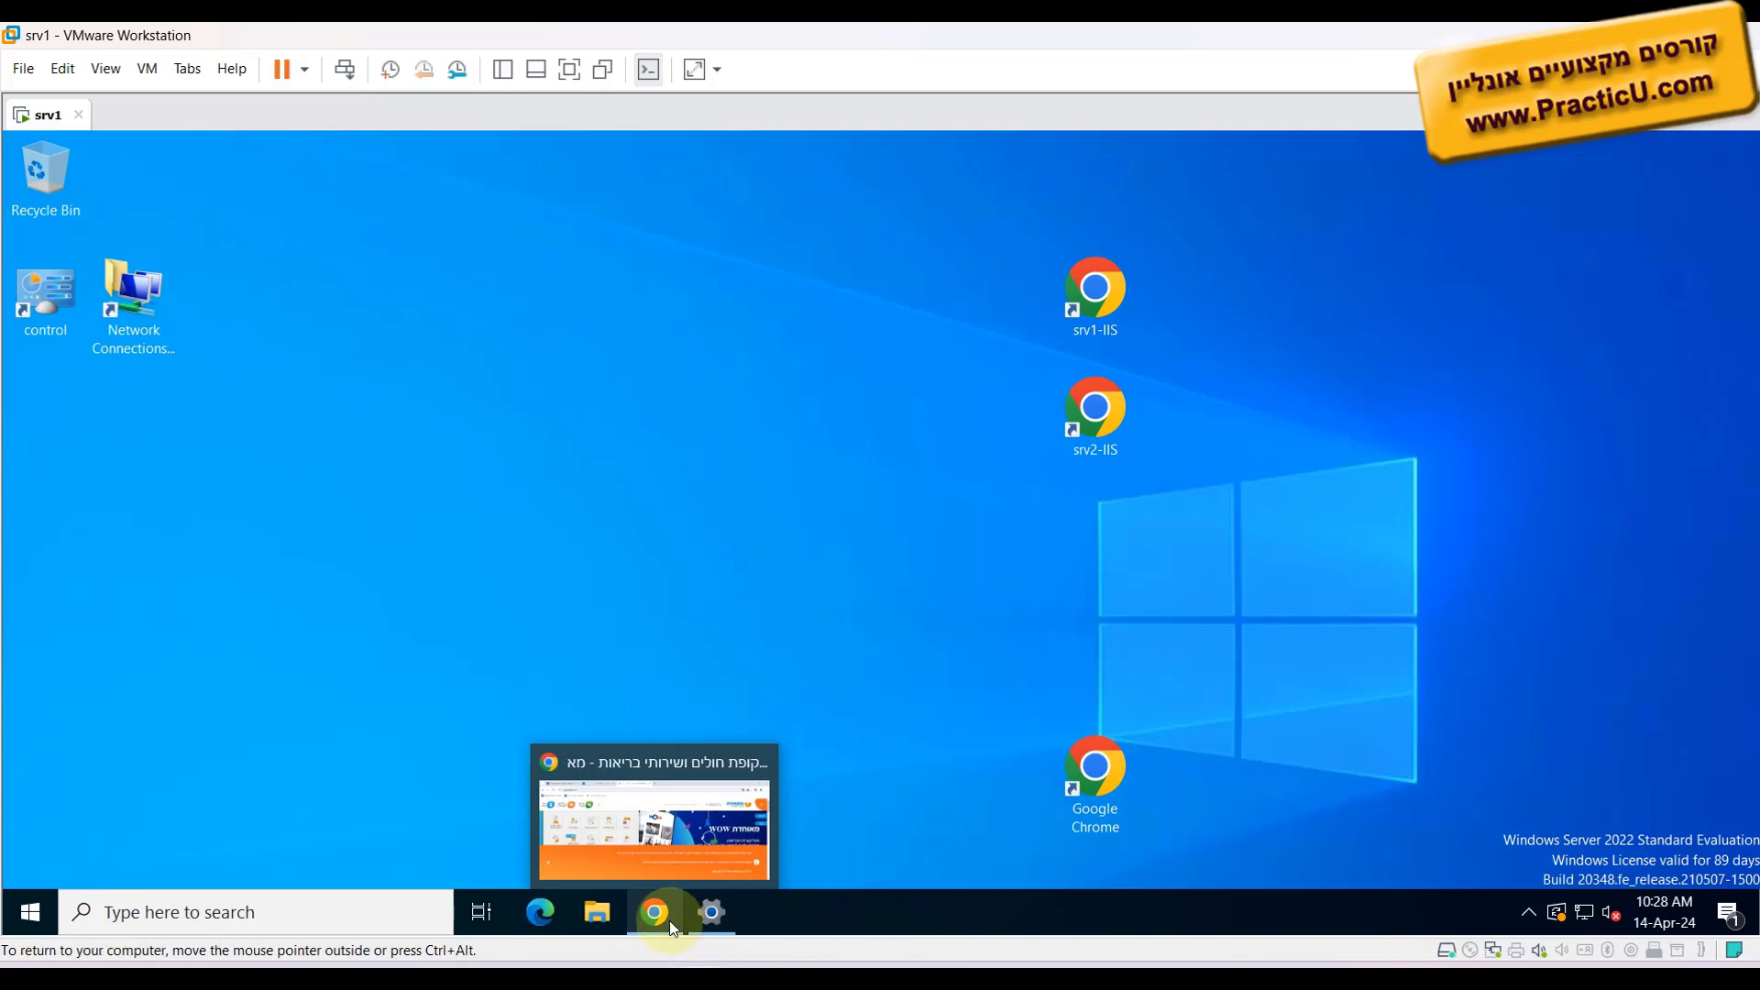
pyautogui.click(671, 917)
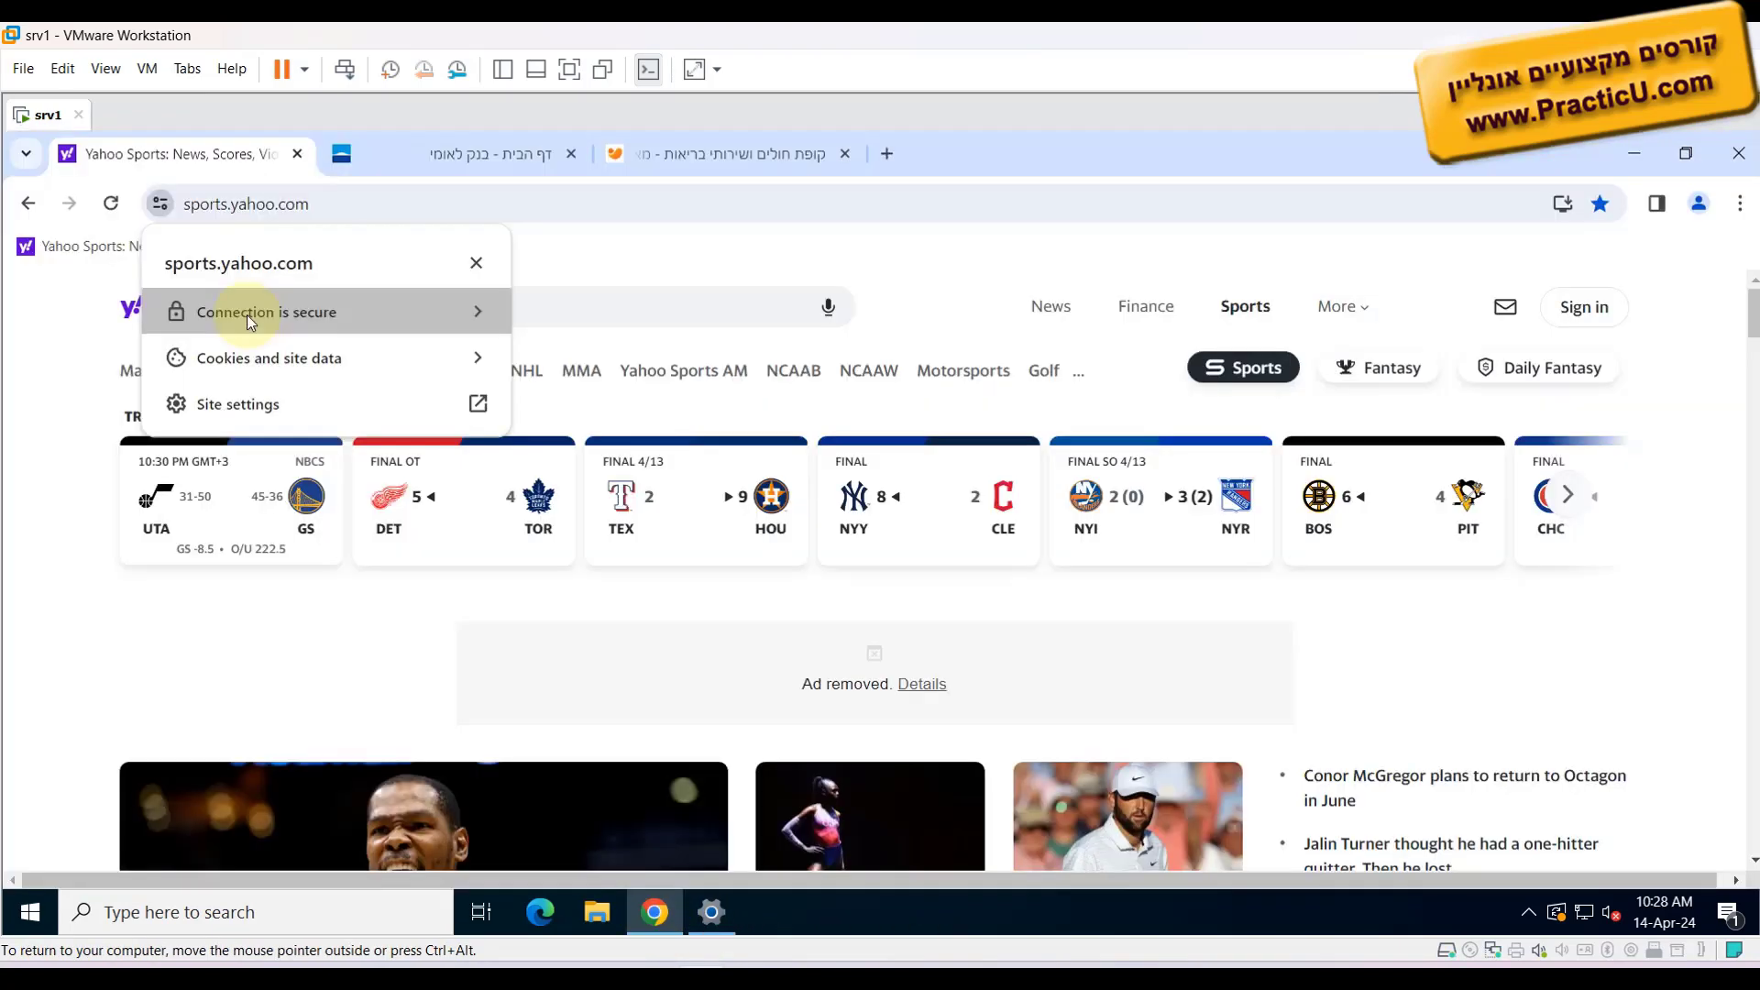
pyautogui.click(246, 315)
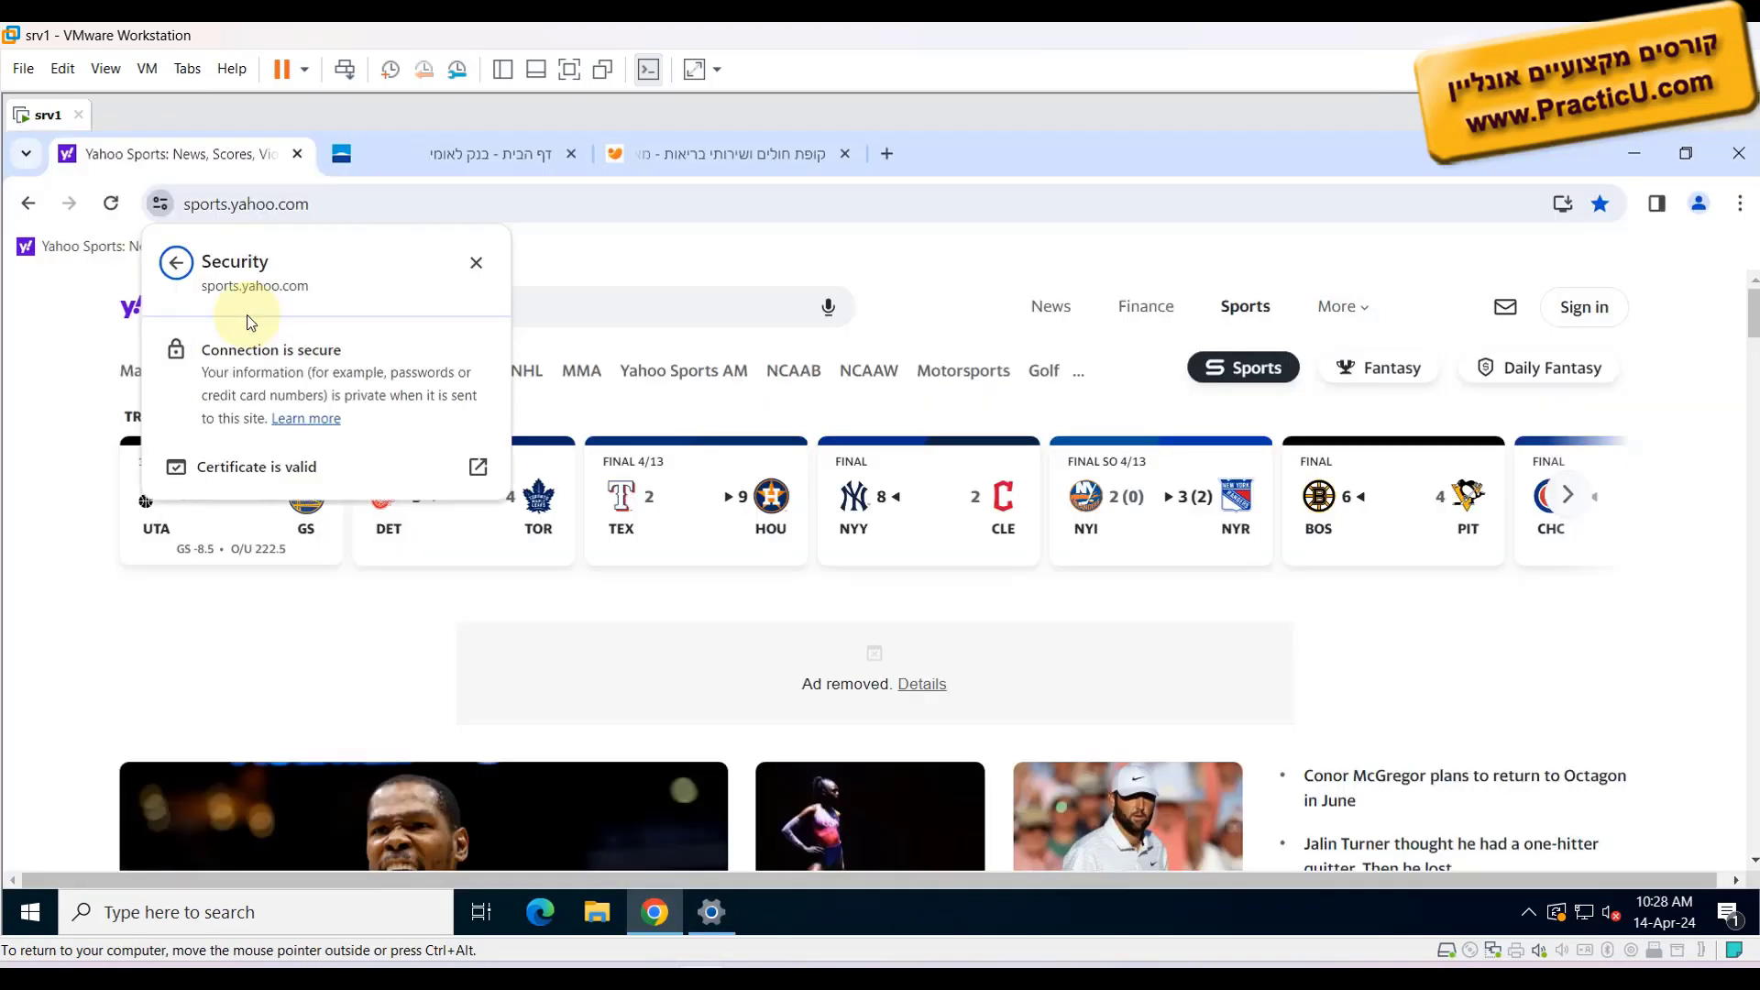
pyautogui.click(267, 463)
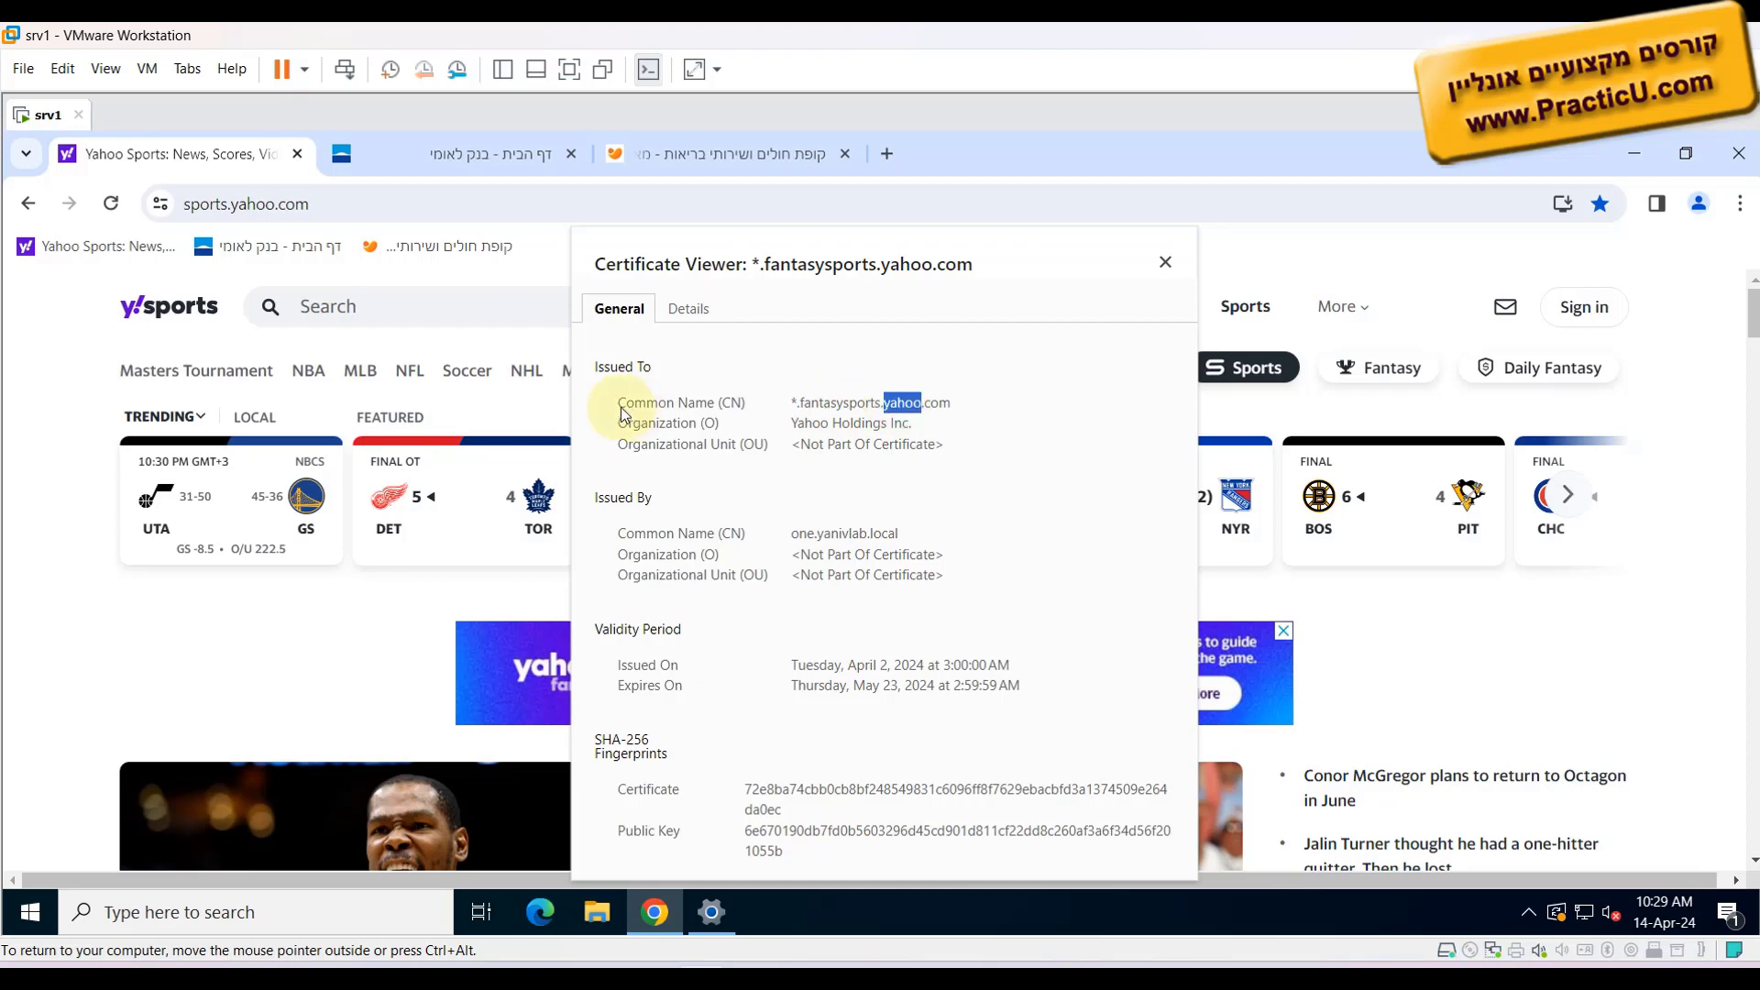
pyautogui.moveTo(616, 404); pyautogui.dragTo(964, 410)
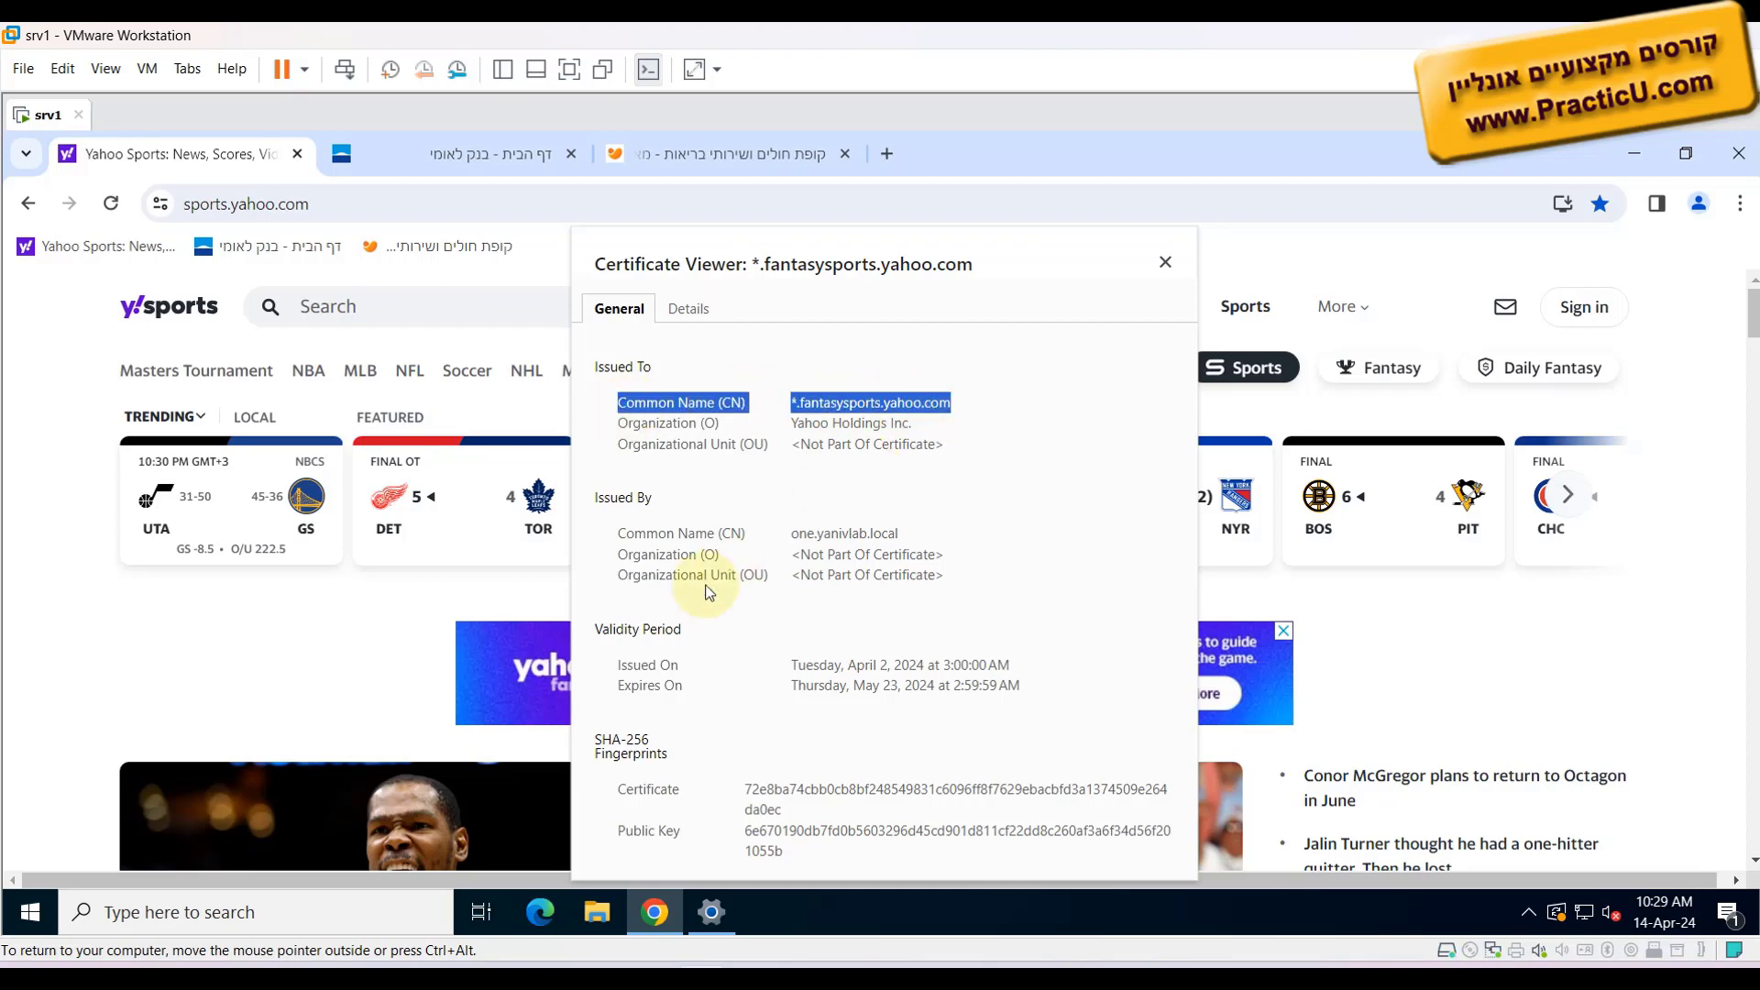
pyautogui.moveTo(620, 534); pyautogui.dragTo(904, 535)
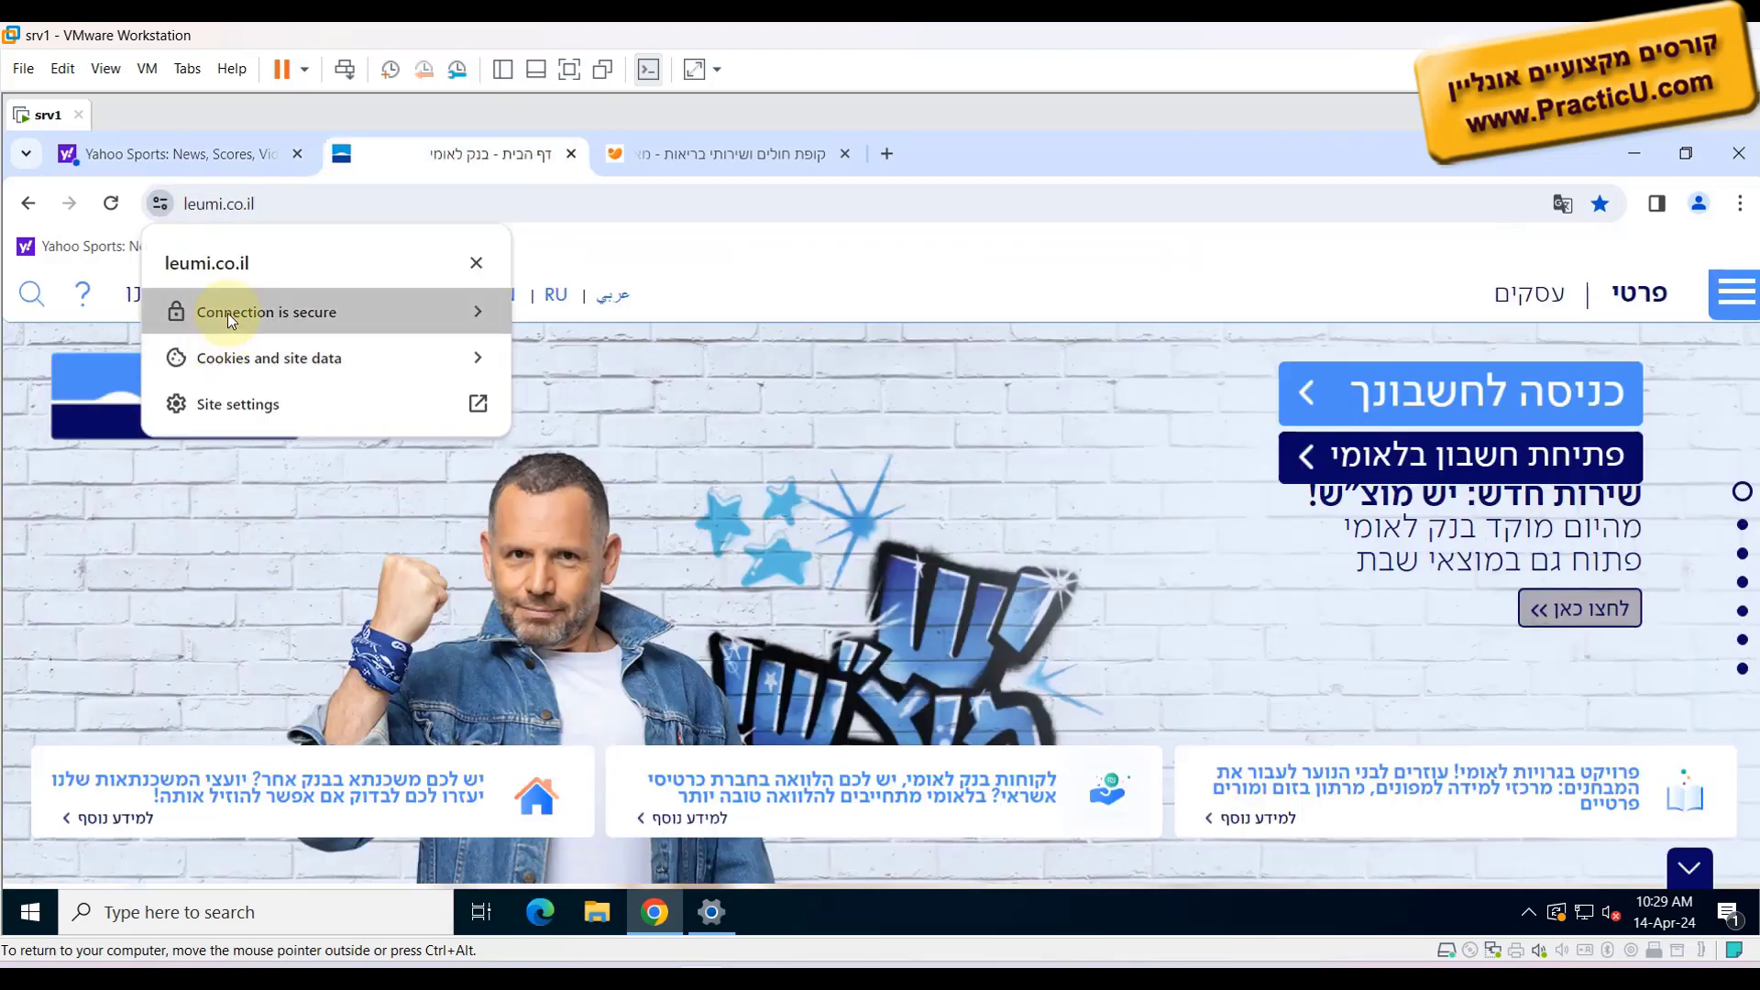
# - Inspect the leumi.co.il certificate's Issued To and Issued By common names and compare its issuer with the Yahoo Sports certificate's
pyautogui.click(227, 312)
pyautogui.click(280, 464)
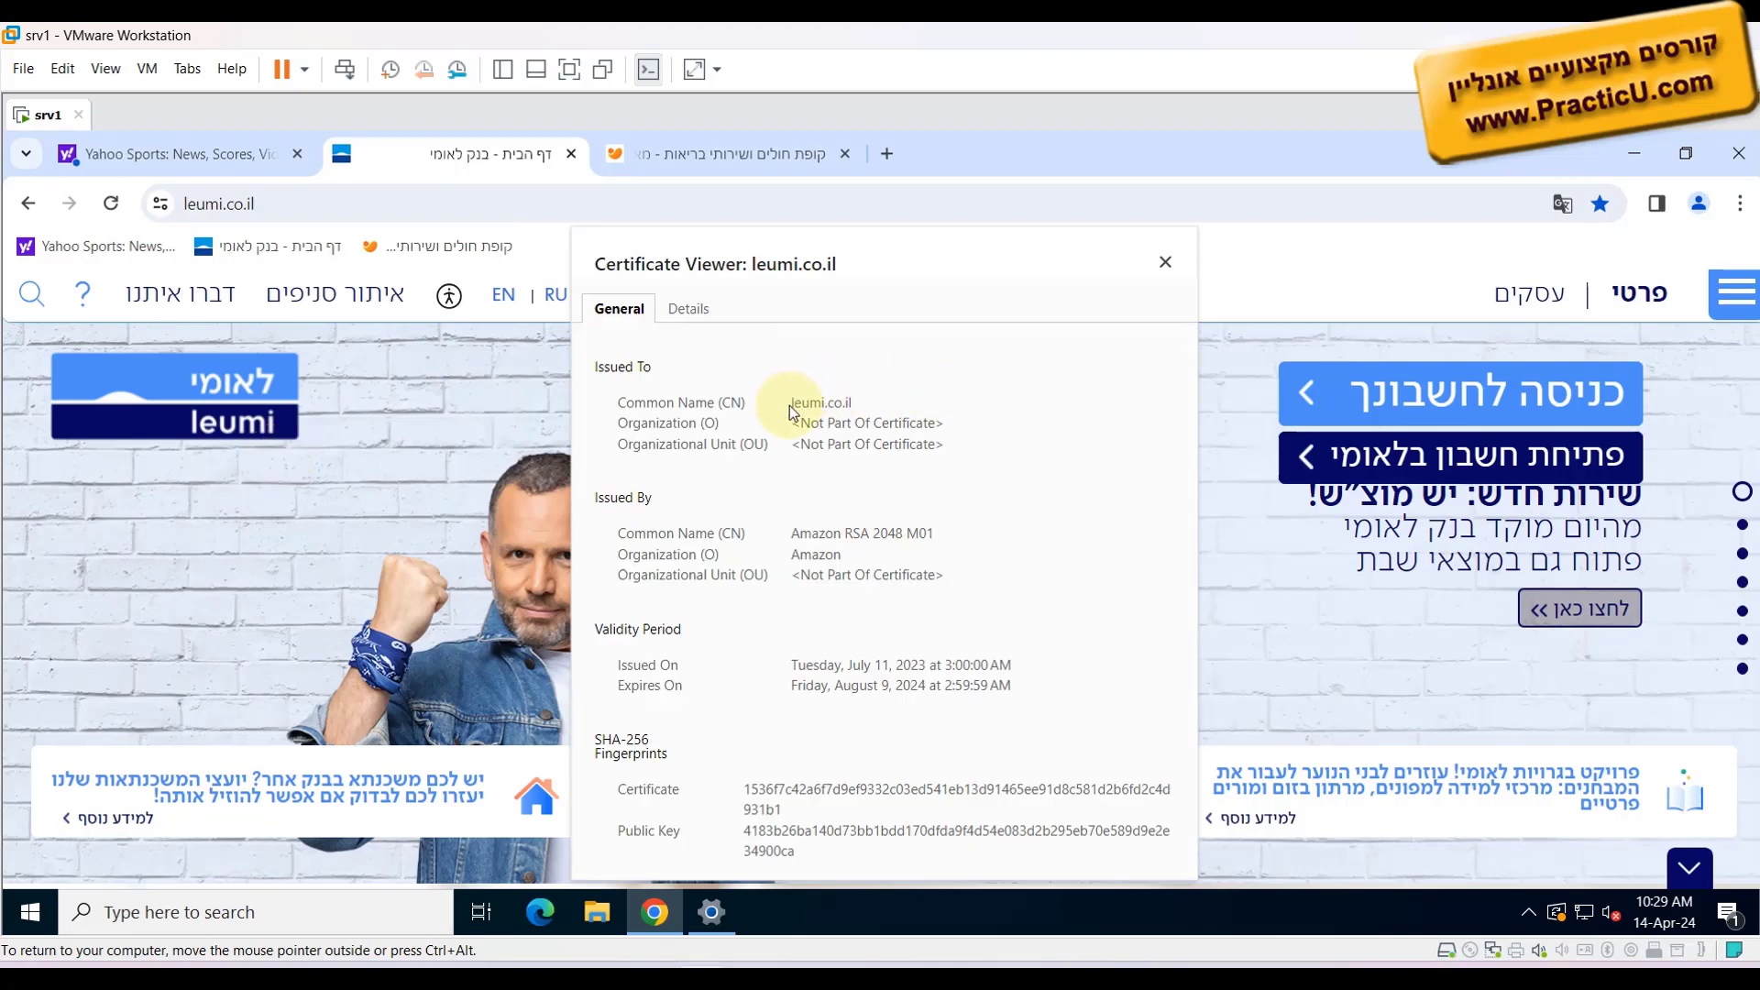
pyautogui.moveTo(792, 403); pyautogui.dragTo(888, 402)
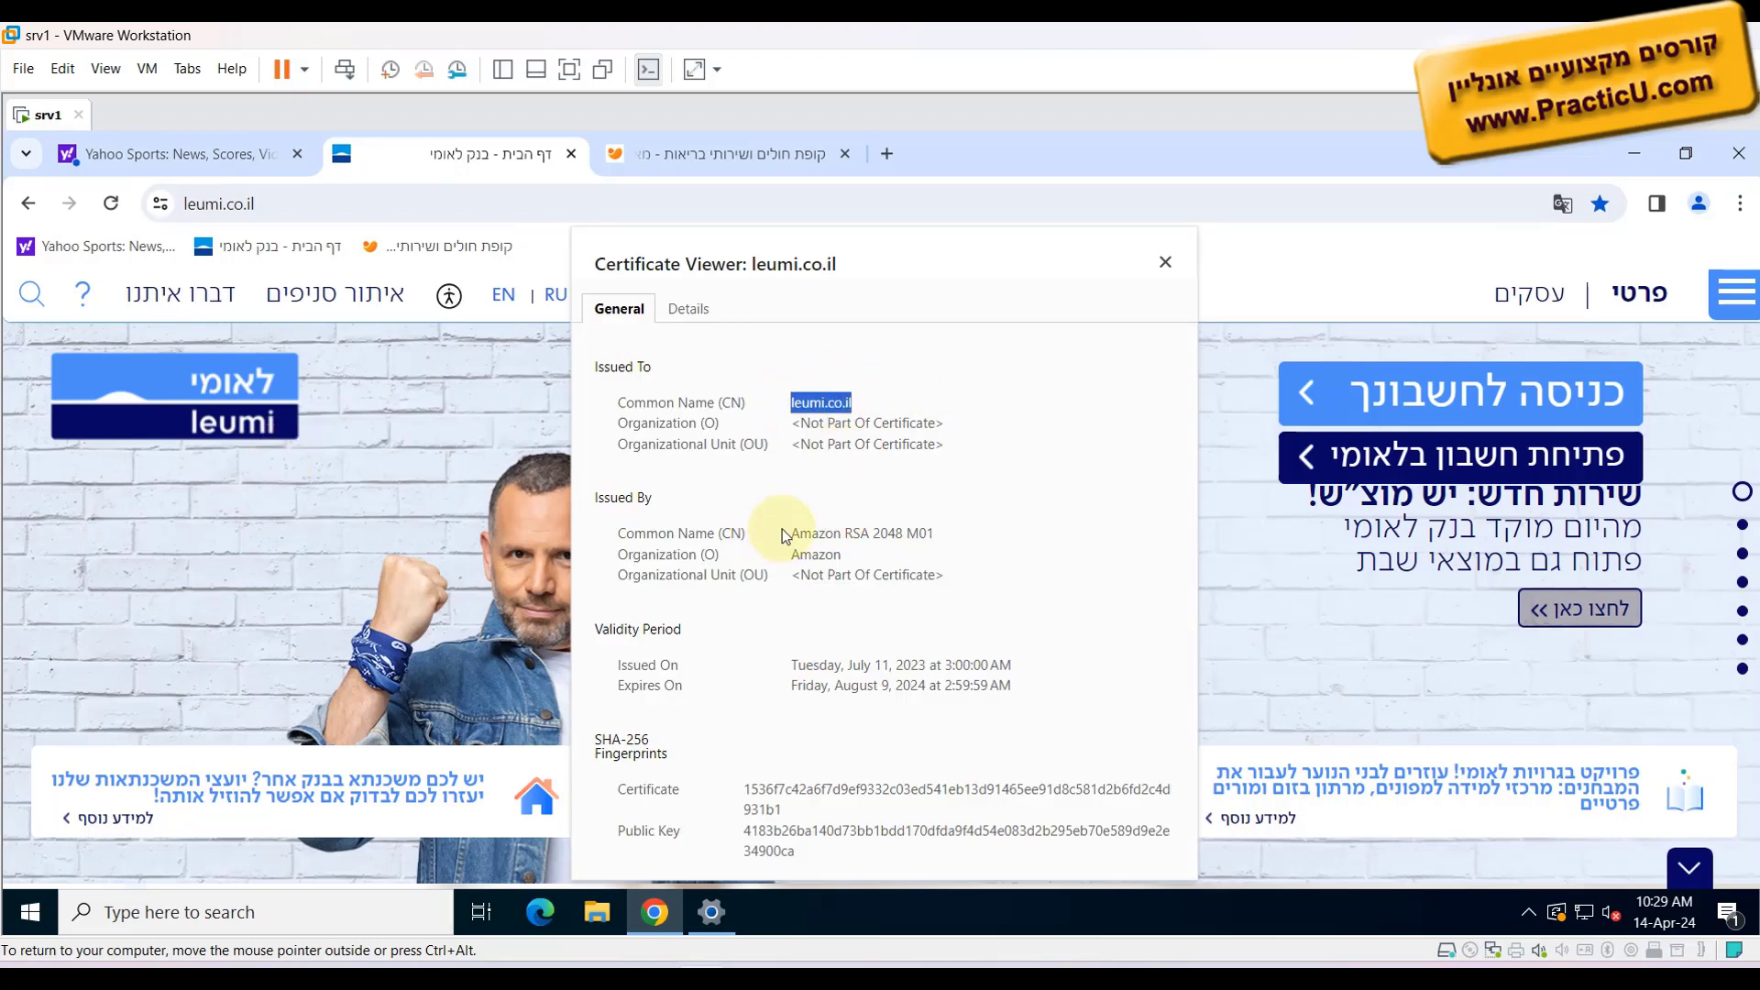
pyautogui.moveTo(786, 533); pyautogui.dragTo(963, 539)
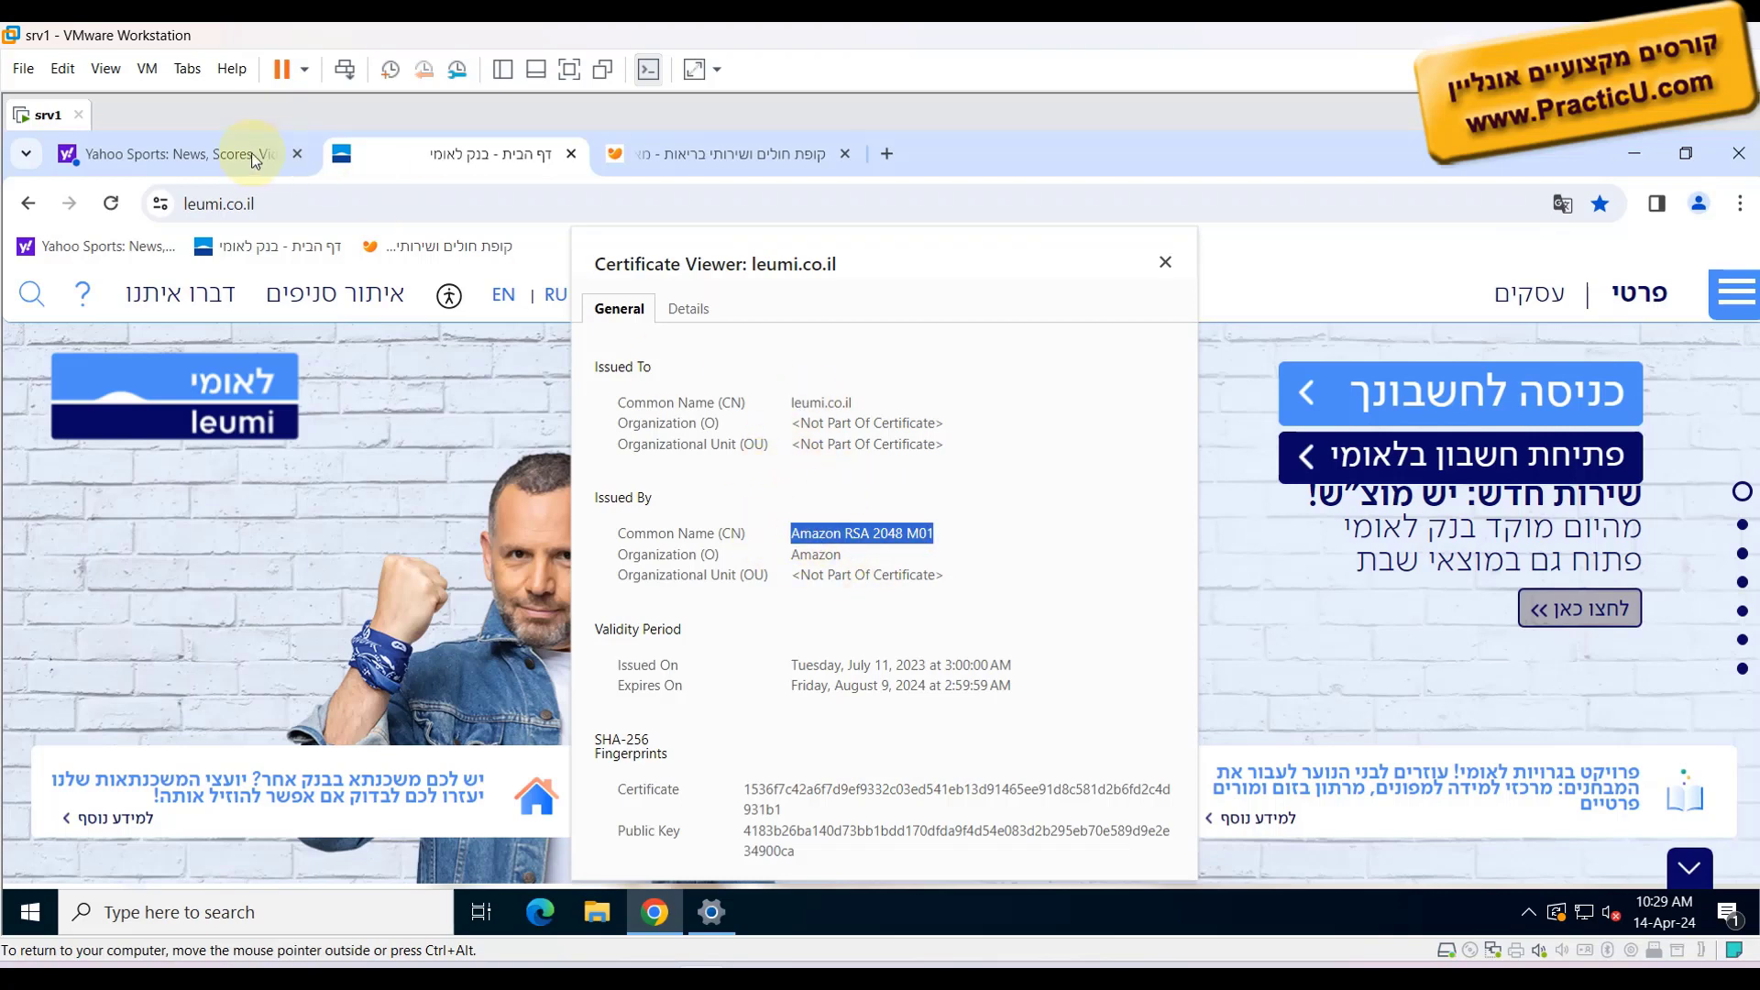
pyautogui.click(197, 156)
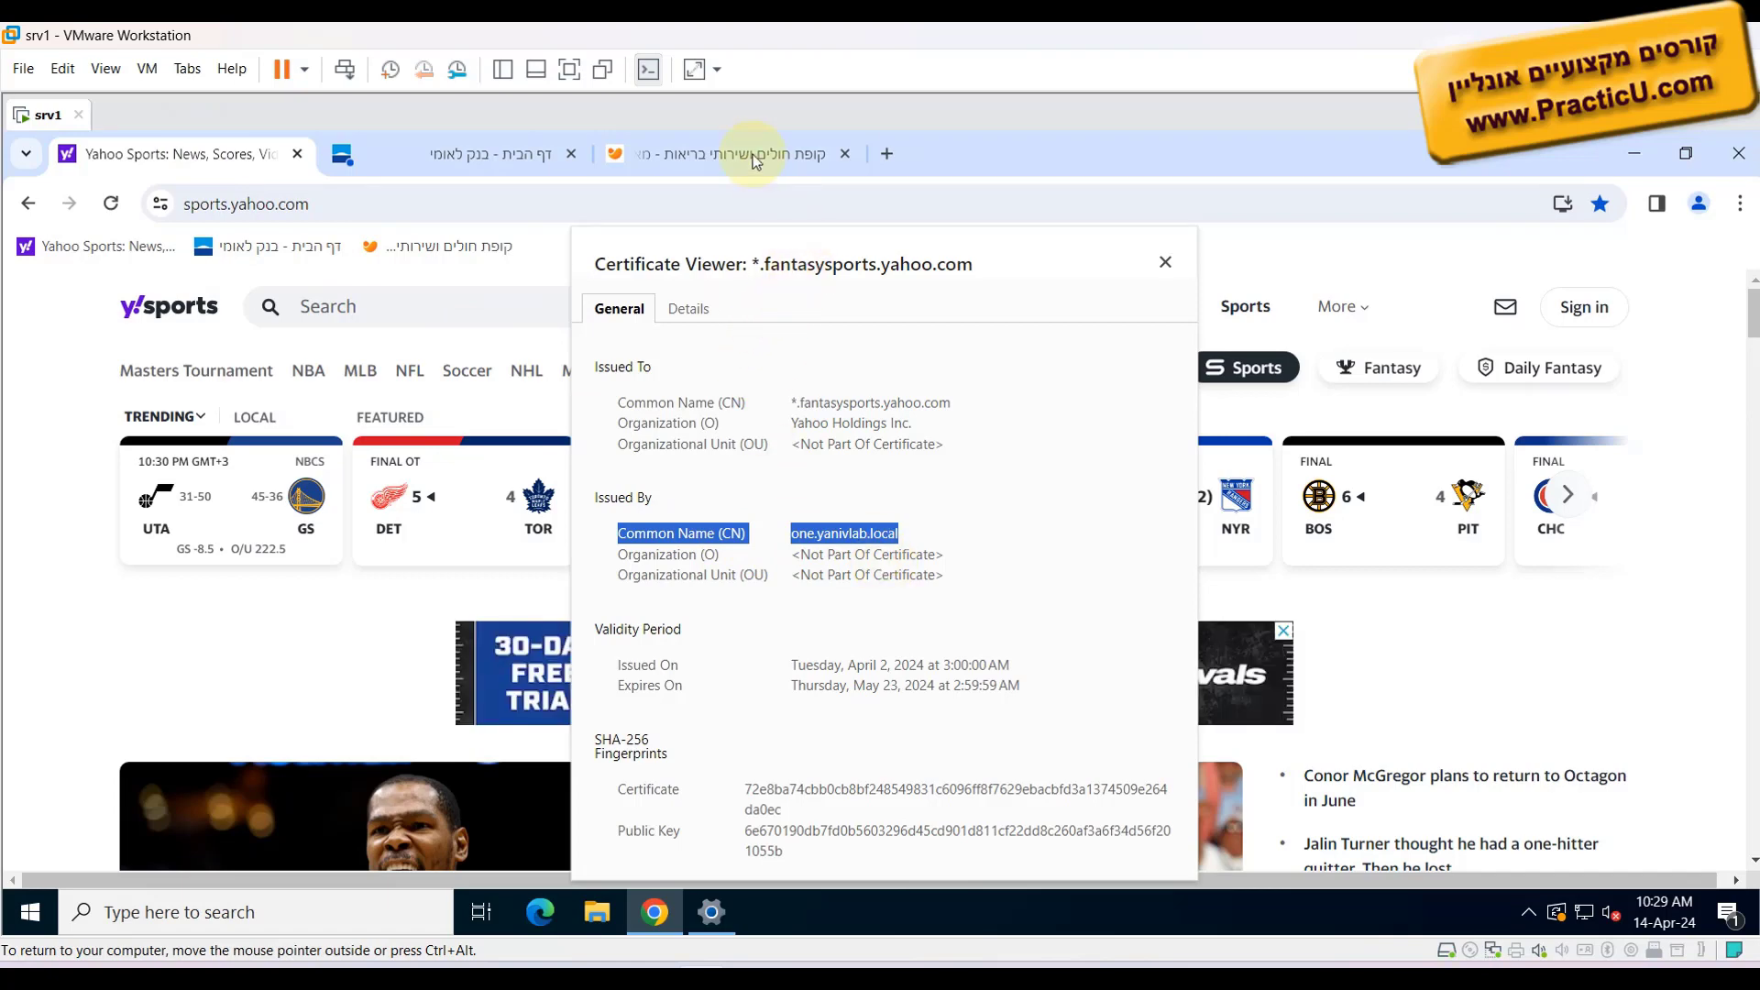
pyautogui.click(510, 156)
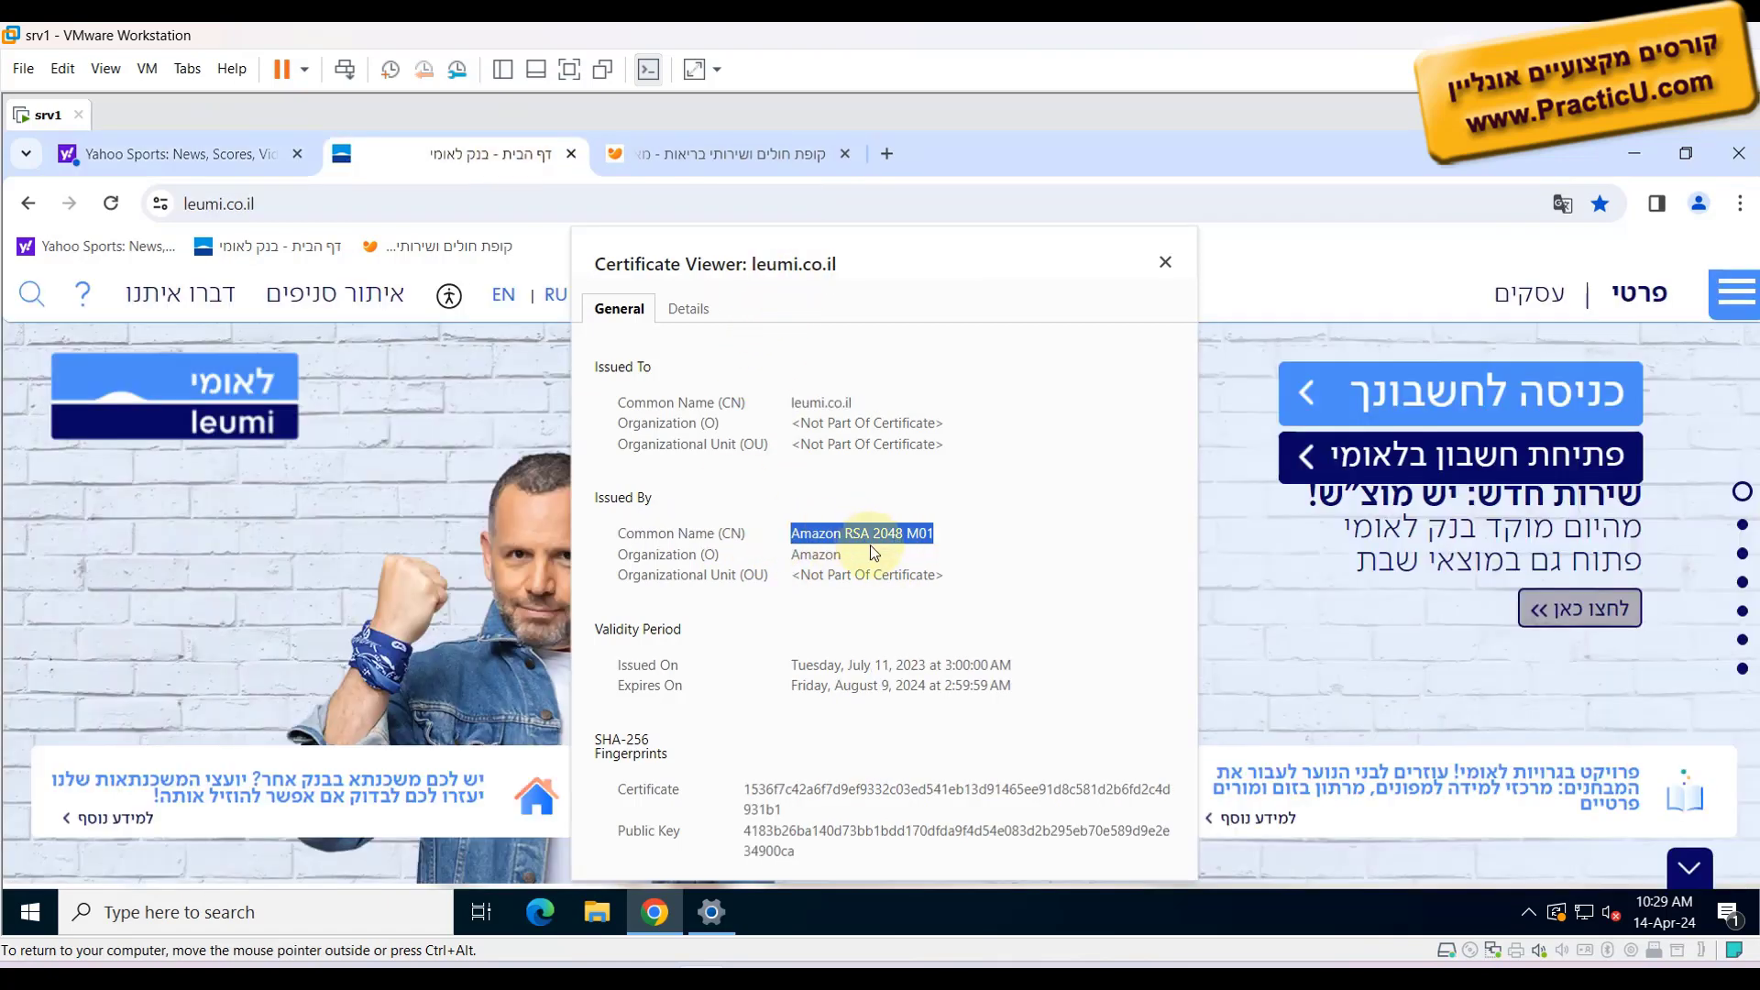
# - Inspect the Issued To and Issued By common names in the meuhedet.co.il certificate
pyautogui.click(742, 161)
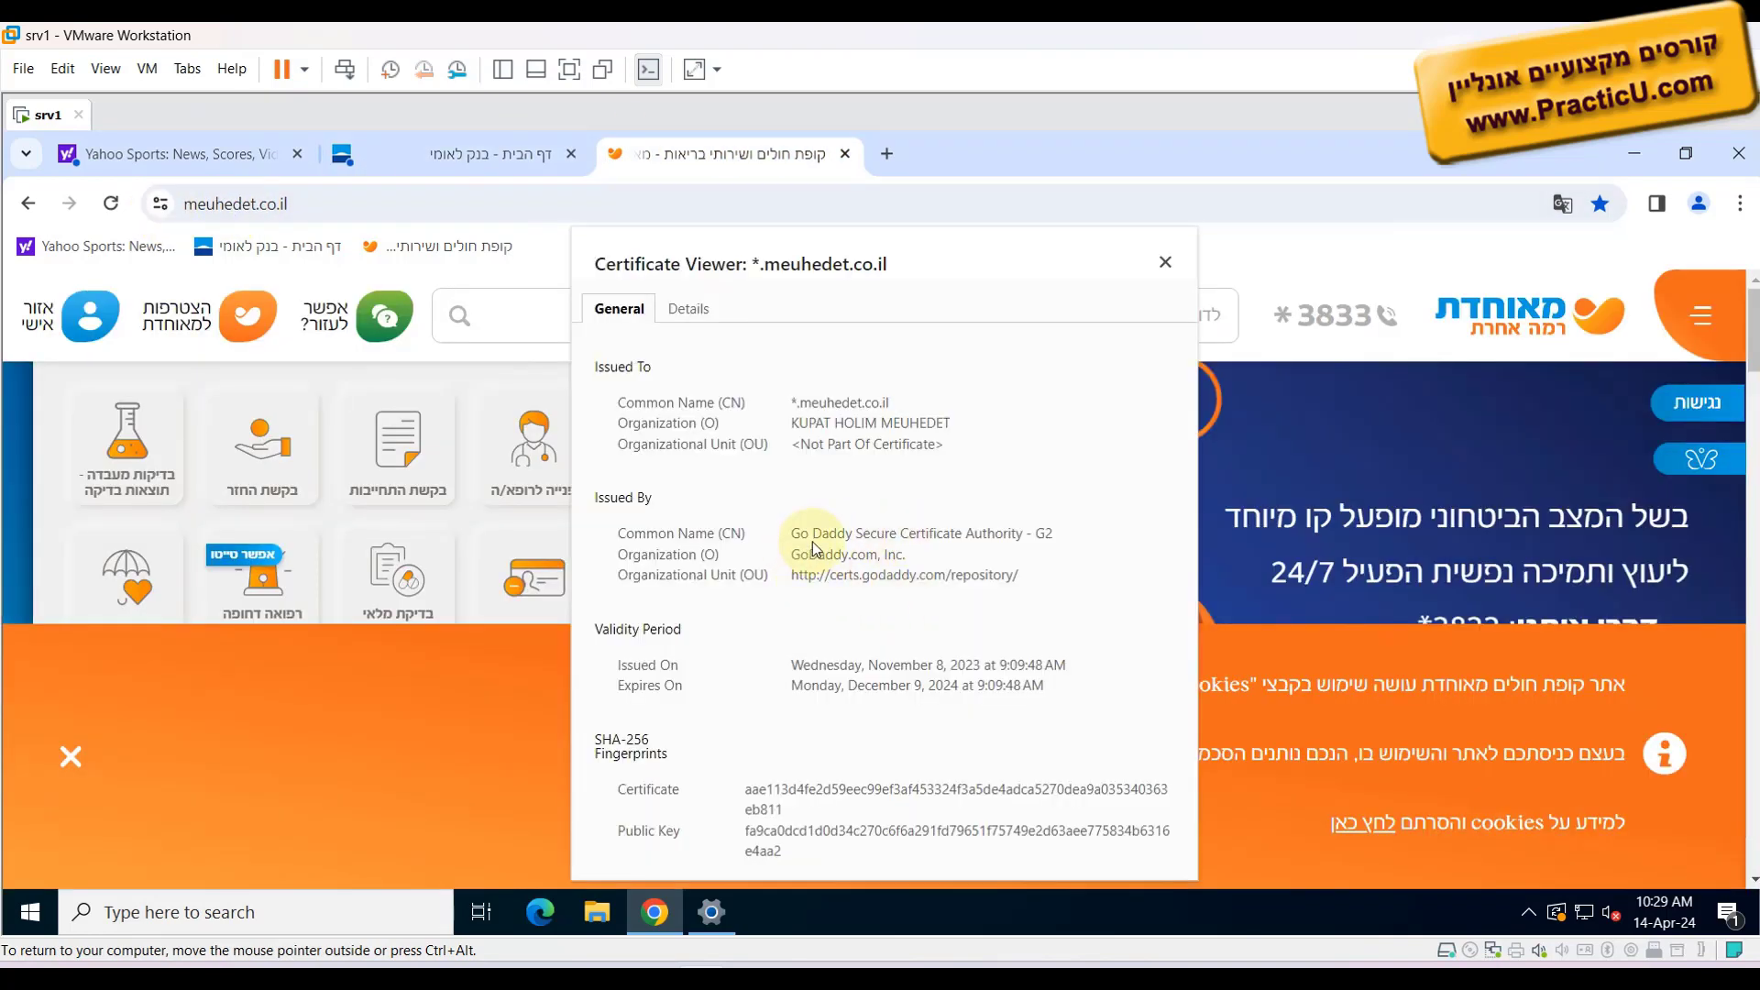
pyautogui.moveTo(794, 403); pyautogui.dragTo(894, 404)
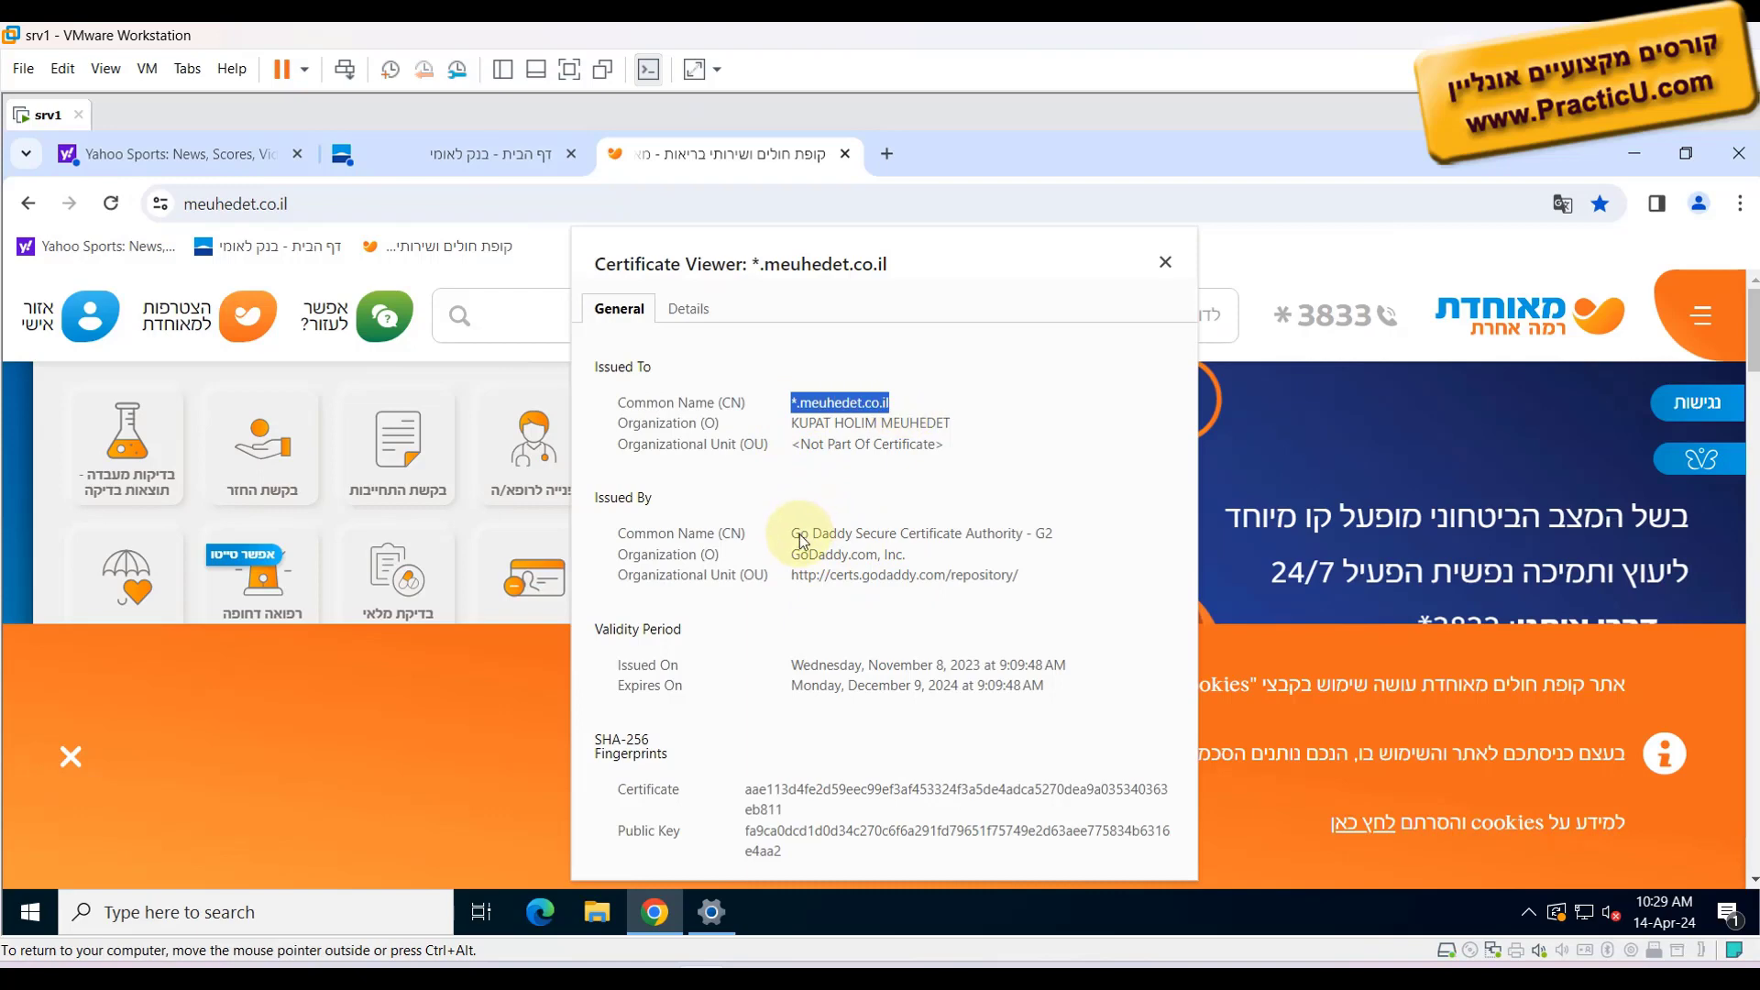
pyautogui.moveTo(798, 533); pyautogui.dragTo(1054, 541)
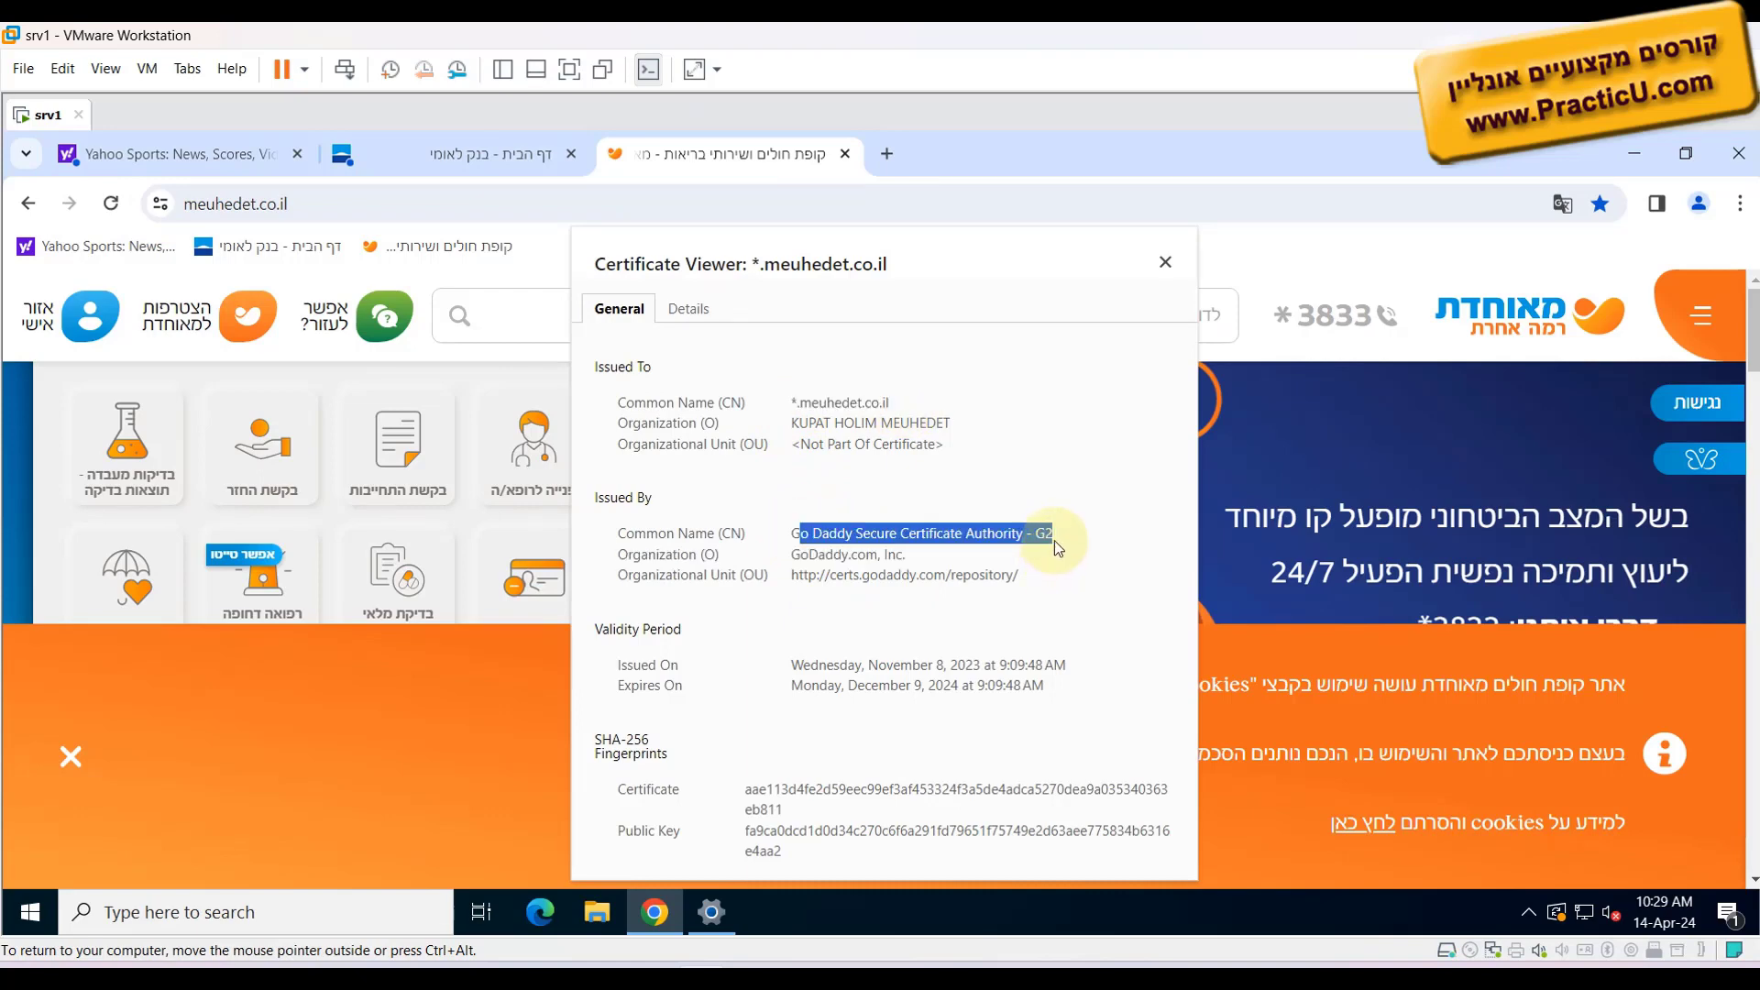
pyautogui.press('Escape')
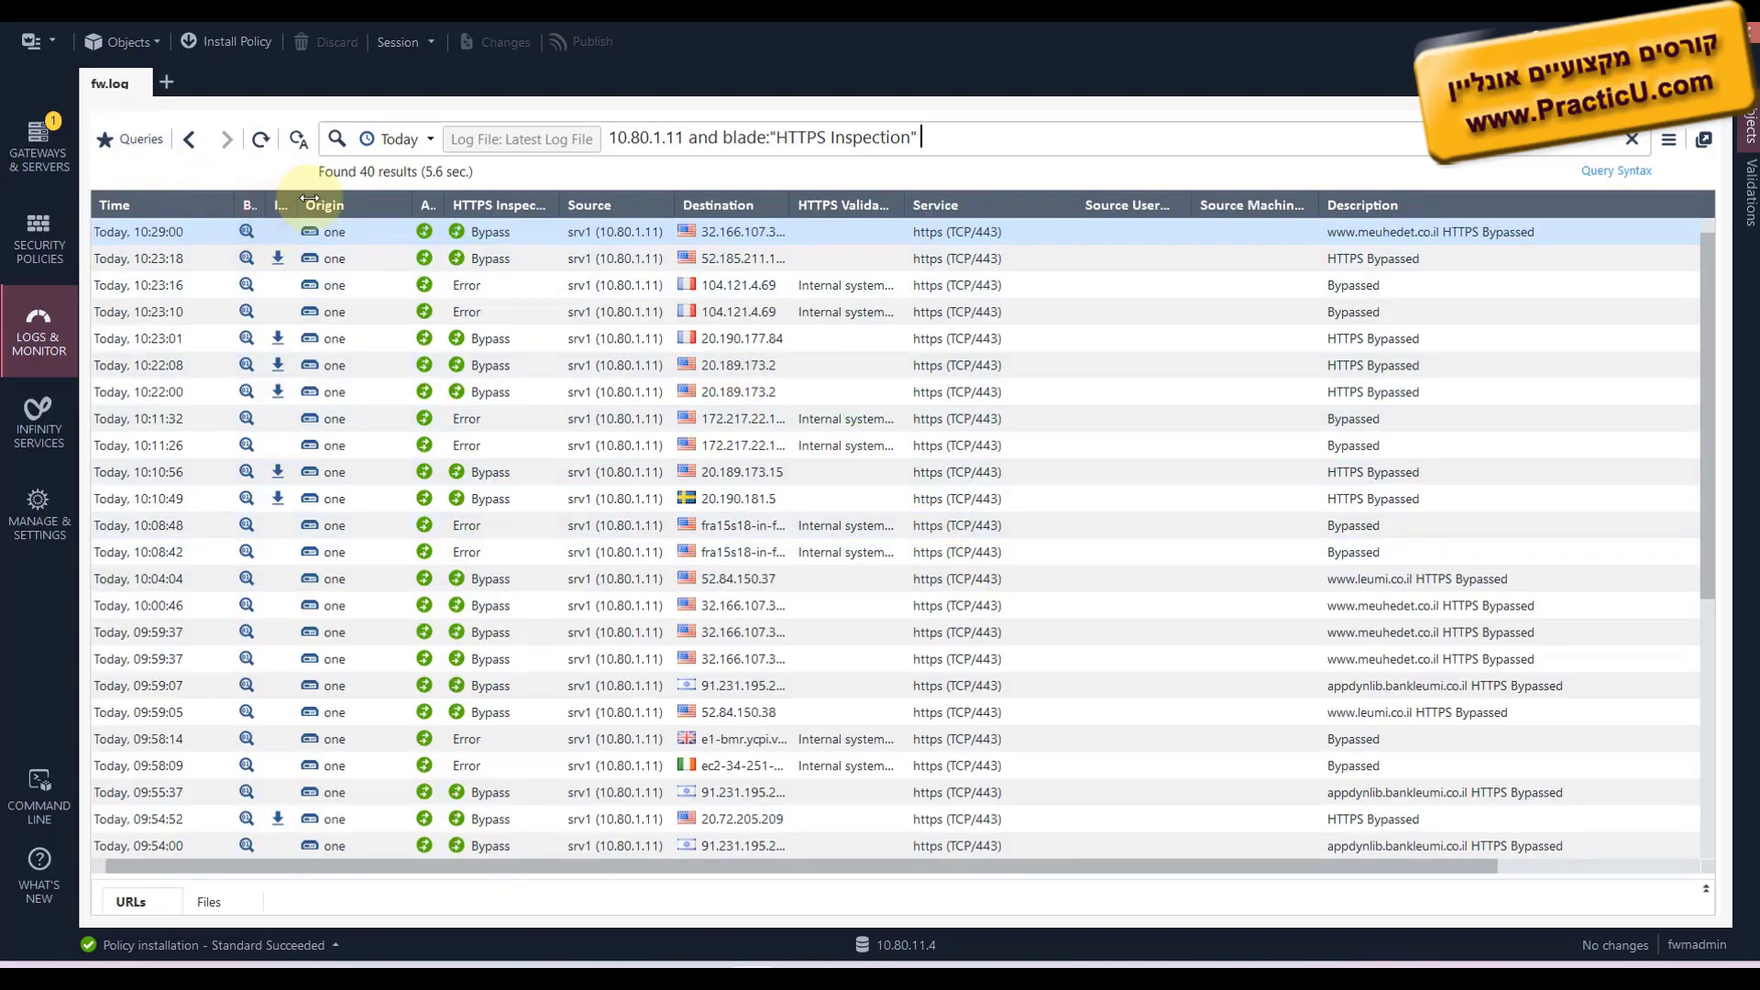
# - Widen the Blade column in the SmartConsole HTTPS Inspection logs and open the details of the 10:23:18 bypass log
pyautogui.moveTo(308, 200); pyautogui.dragTo(381, 205)
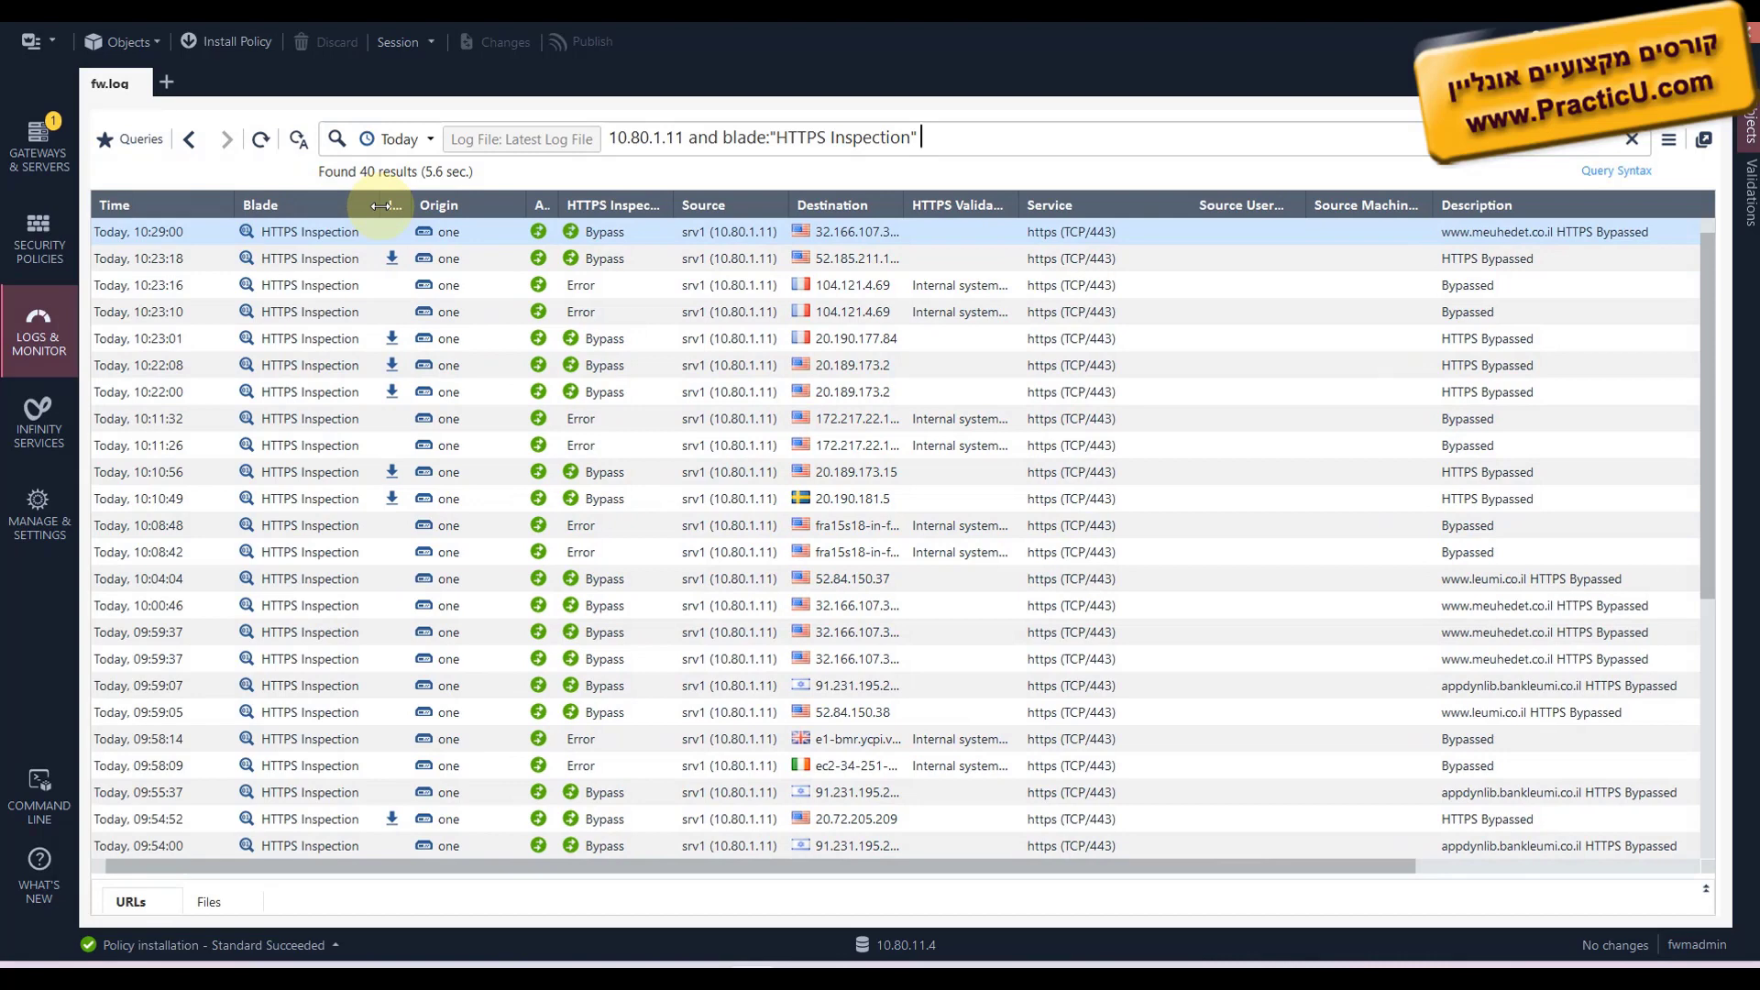
pyautogui.click(896, 263)
pyautogui.doubleClick(895, 263)
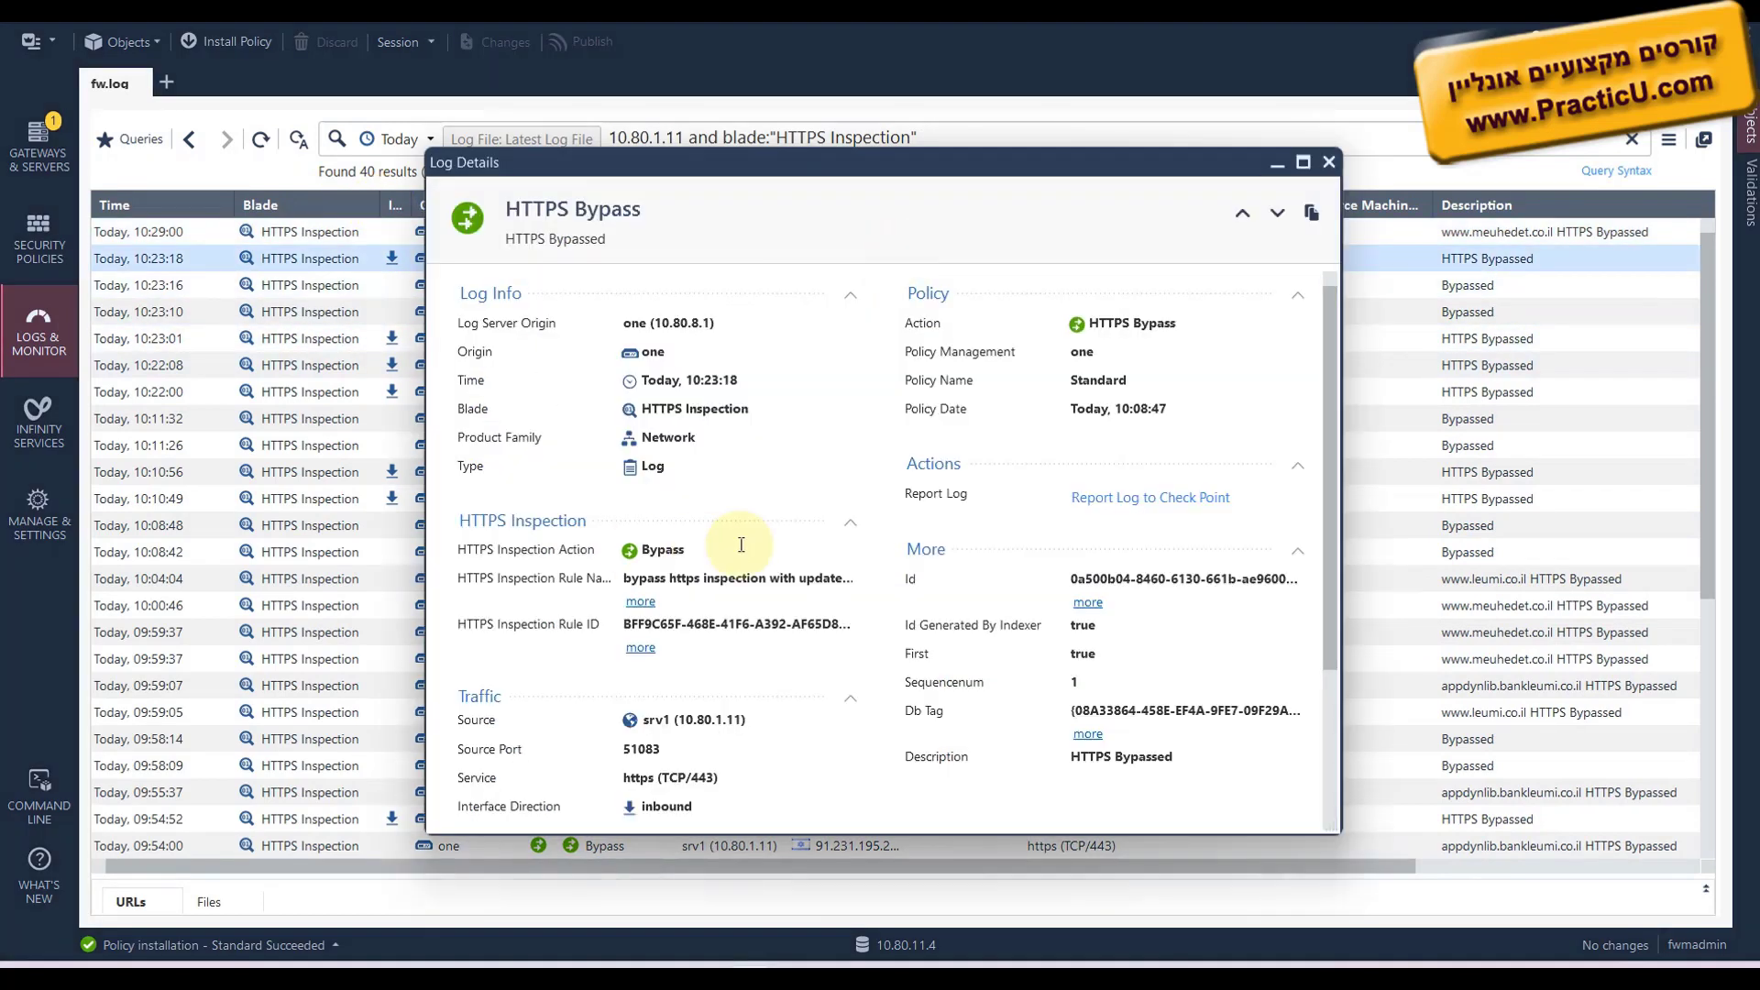
# - Expand the full HTTPS Inspection rule name and the updatable object name under the destination in the log details
pyautogui.click(639, 603)
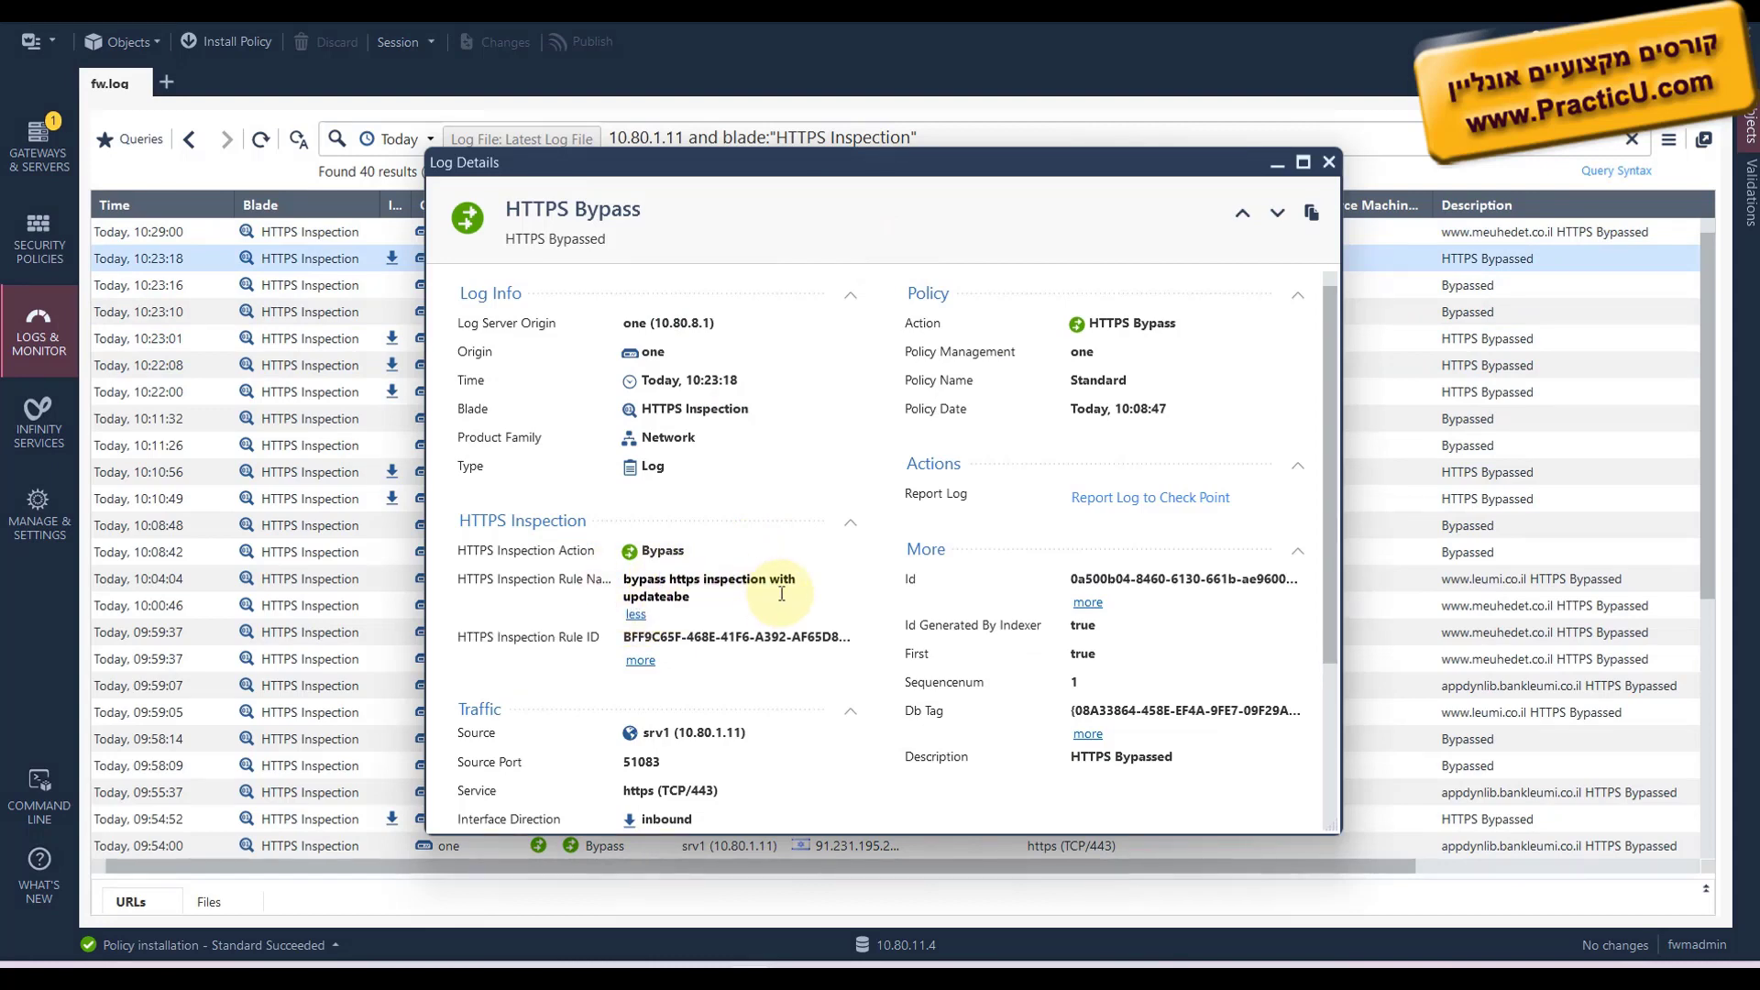
pyautogui.doubleClick(651, 596)
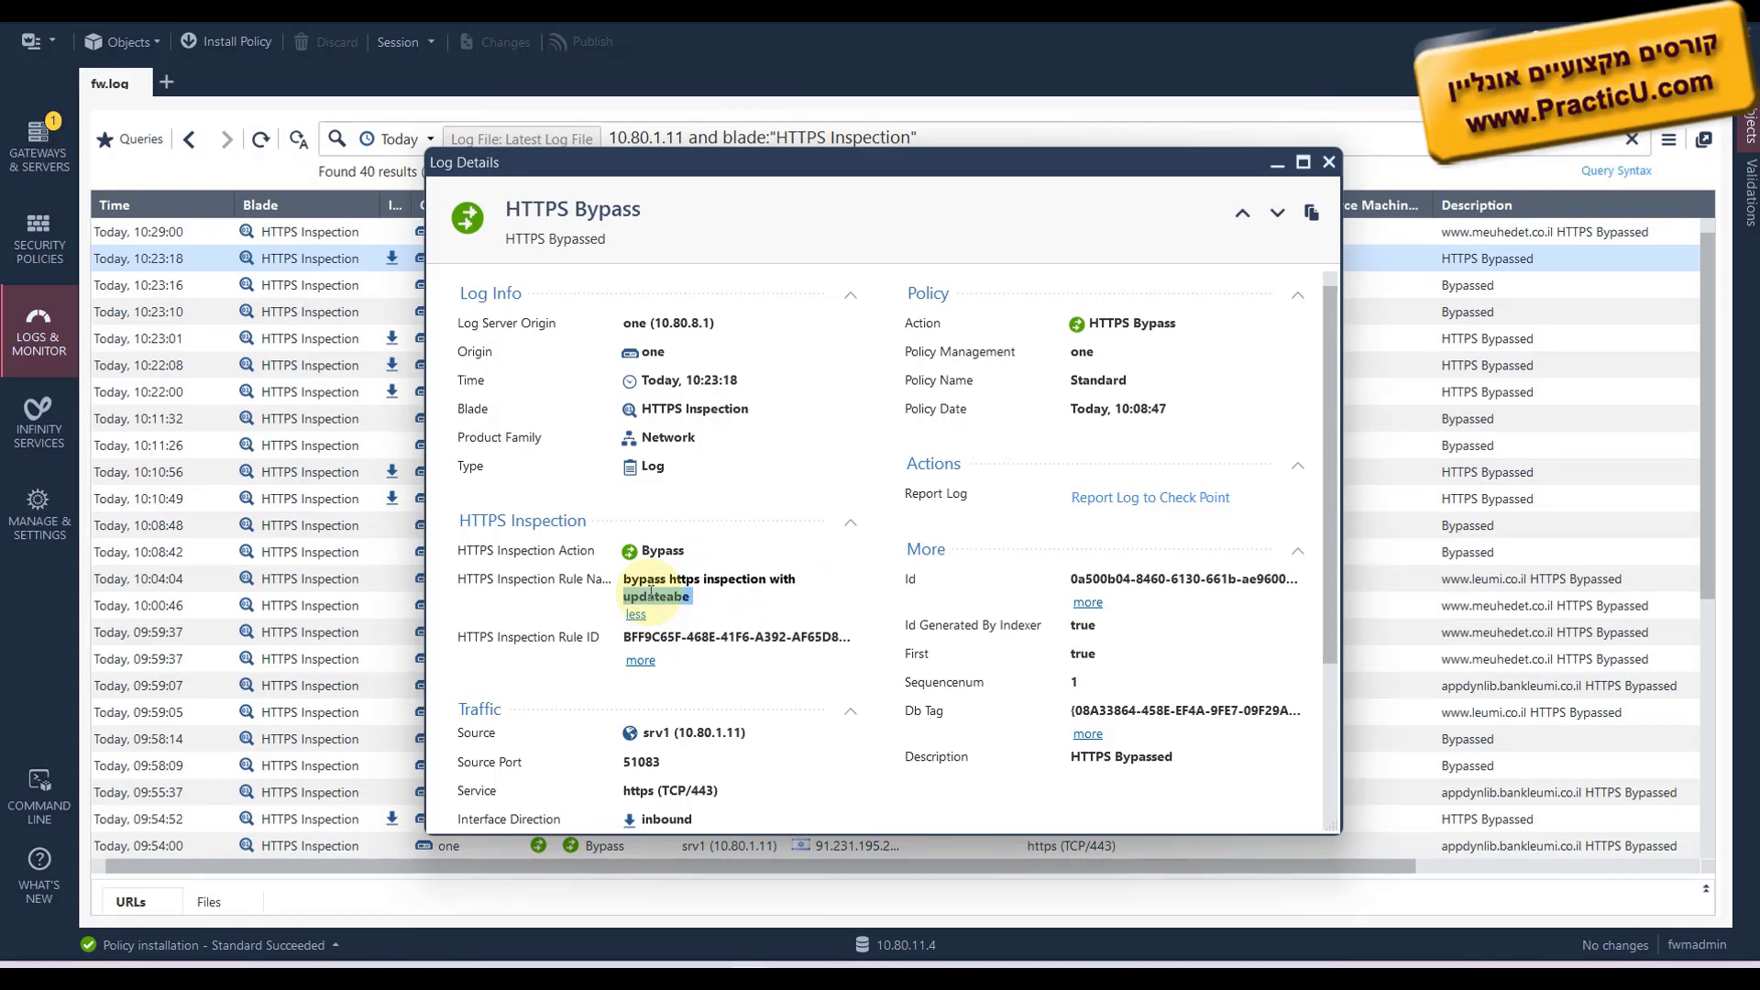
pyautogui.rightClick(651, 594)
pyautogui.click(1183, 483)
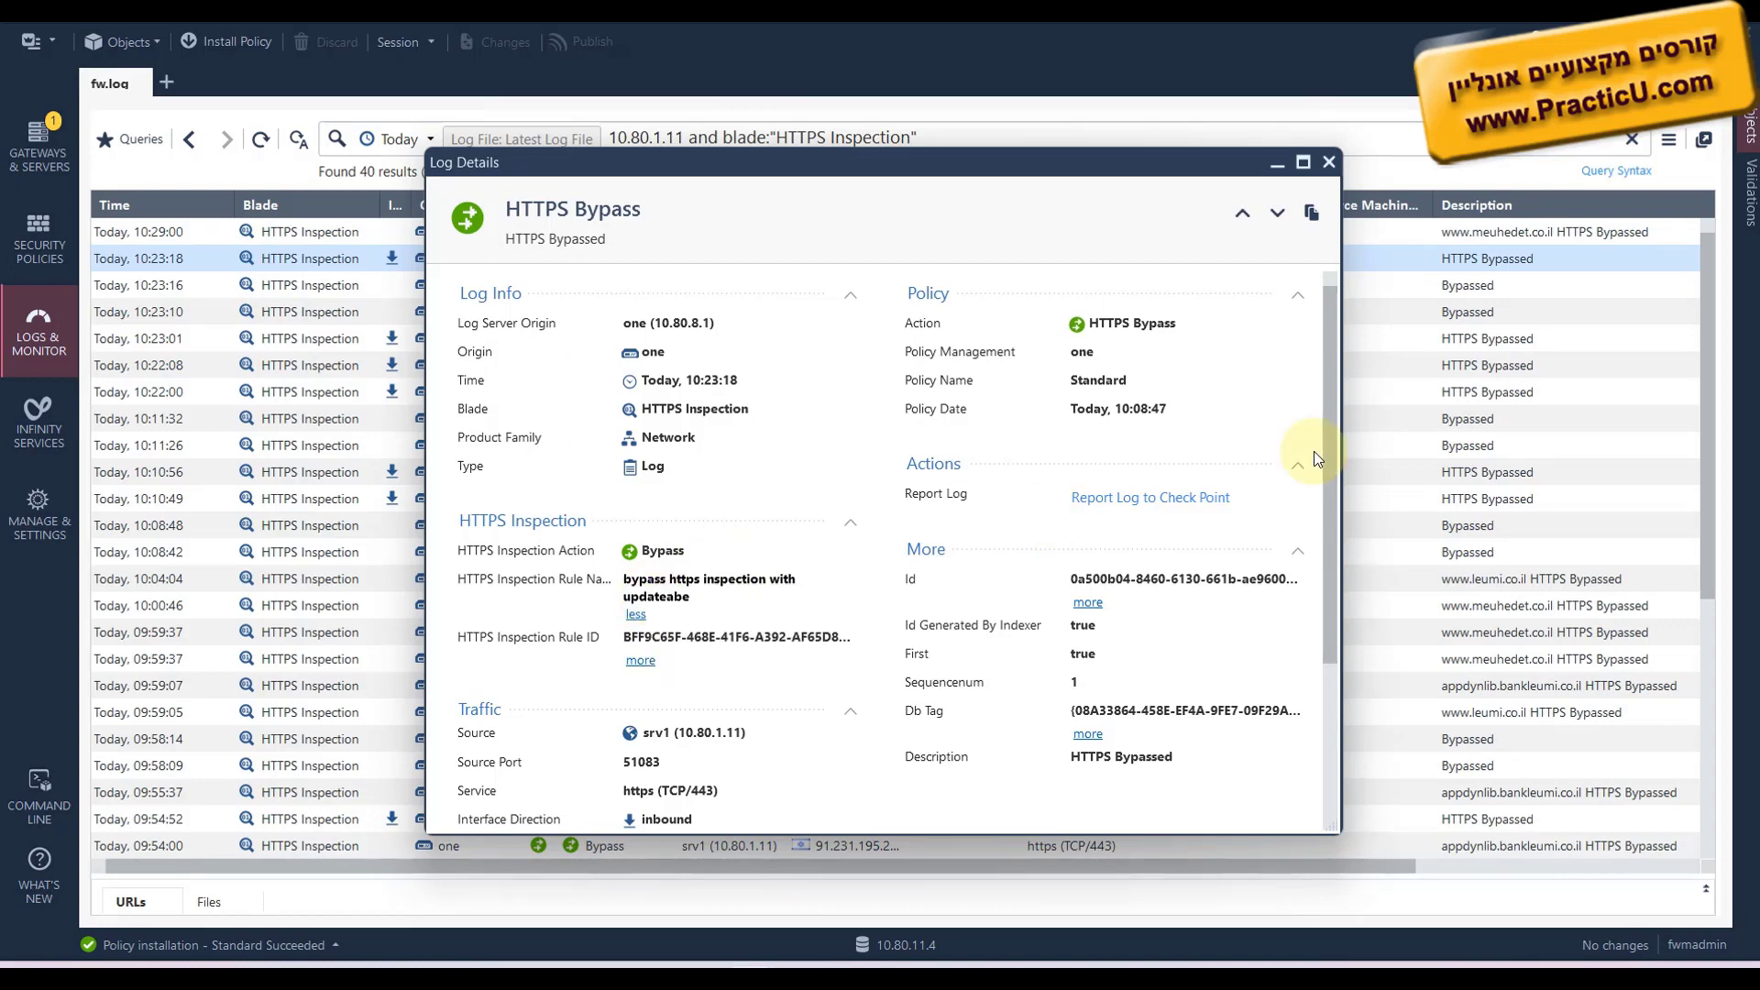
pyautogui.moveTo(1328, 456); pyautogui.dragTo(1325, 634)
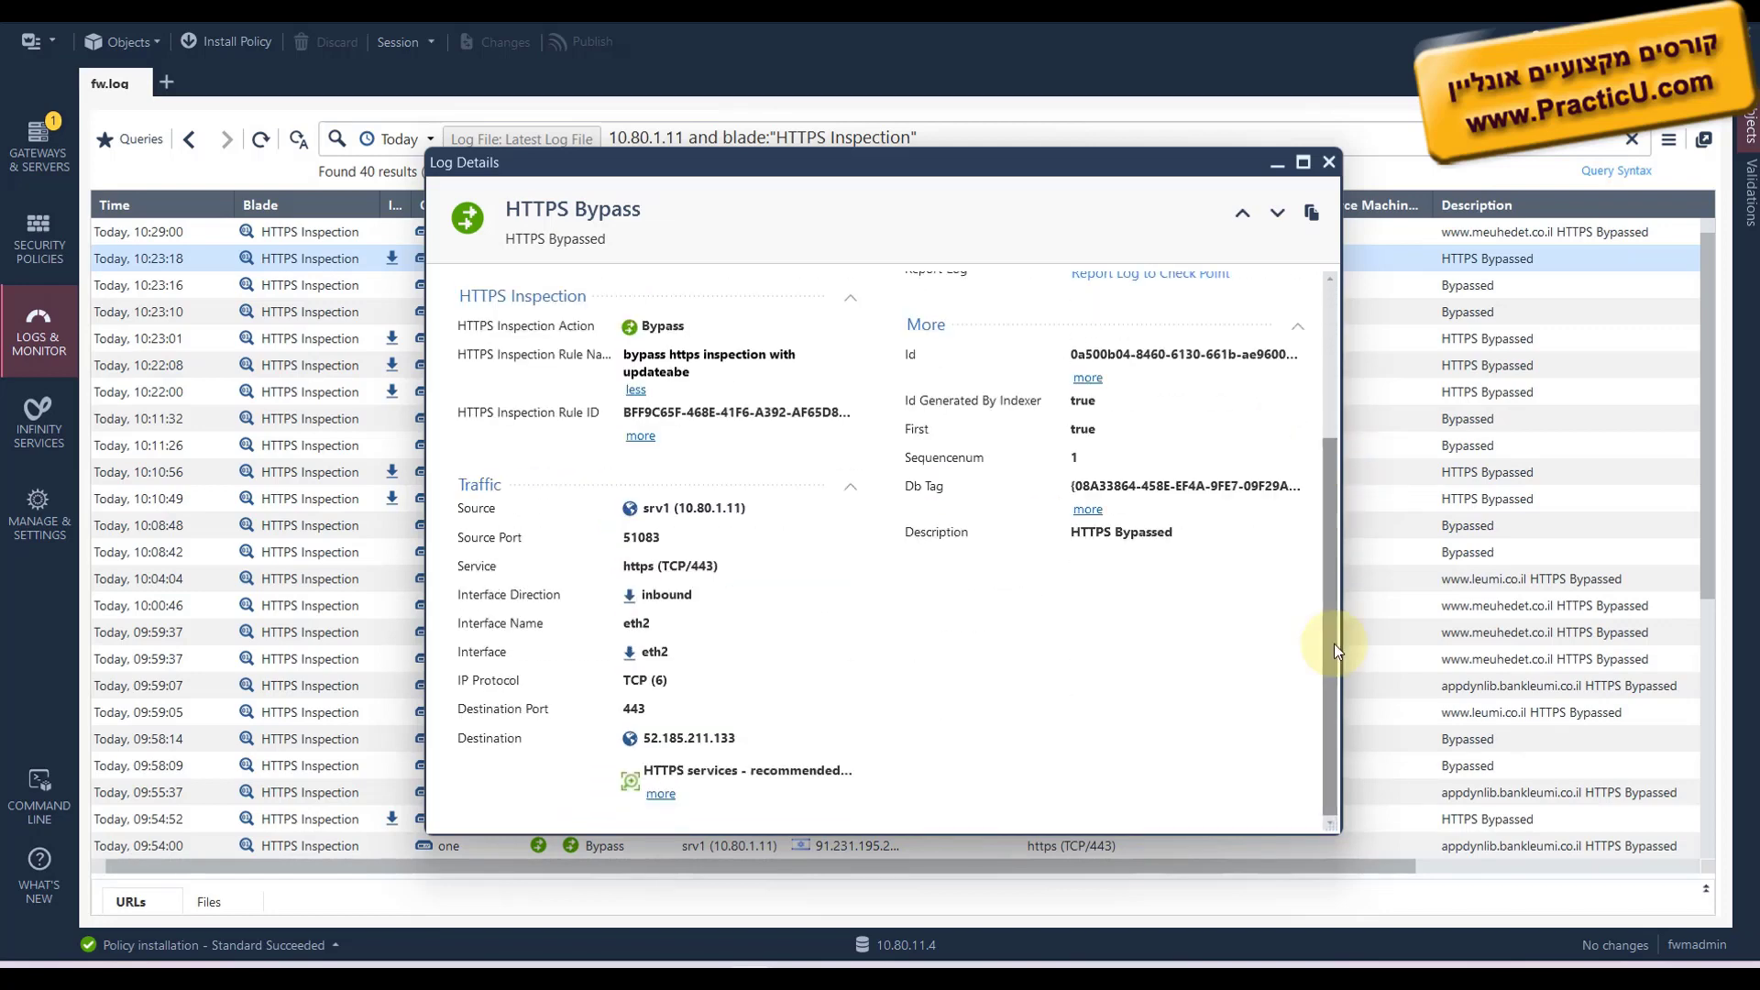
pyautogui.click(660, 793)
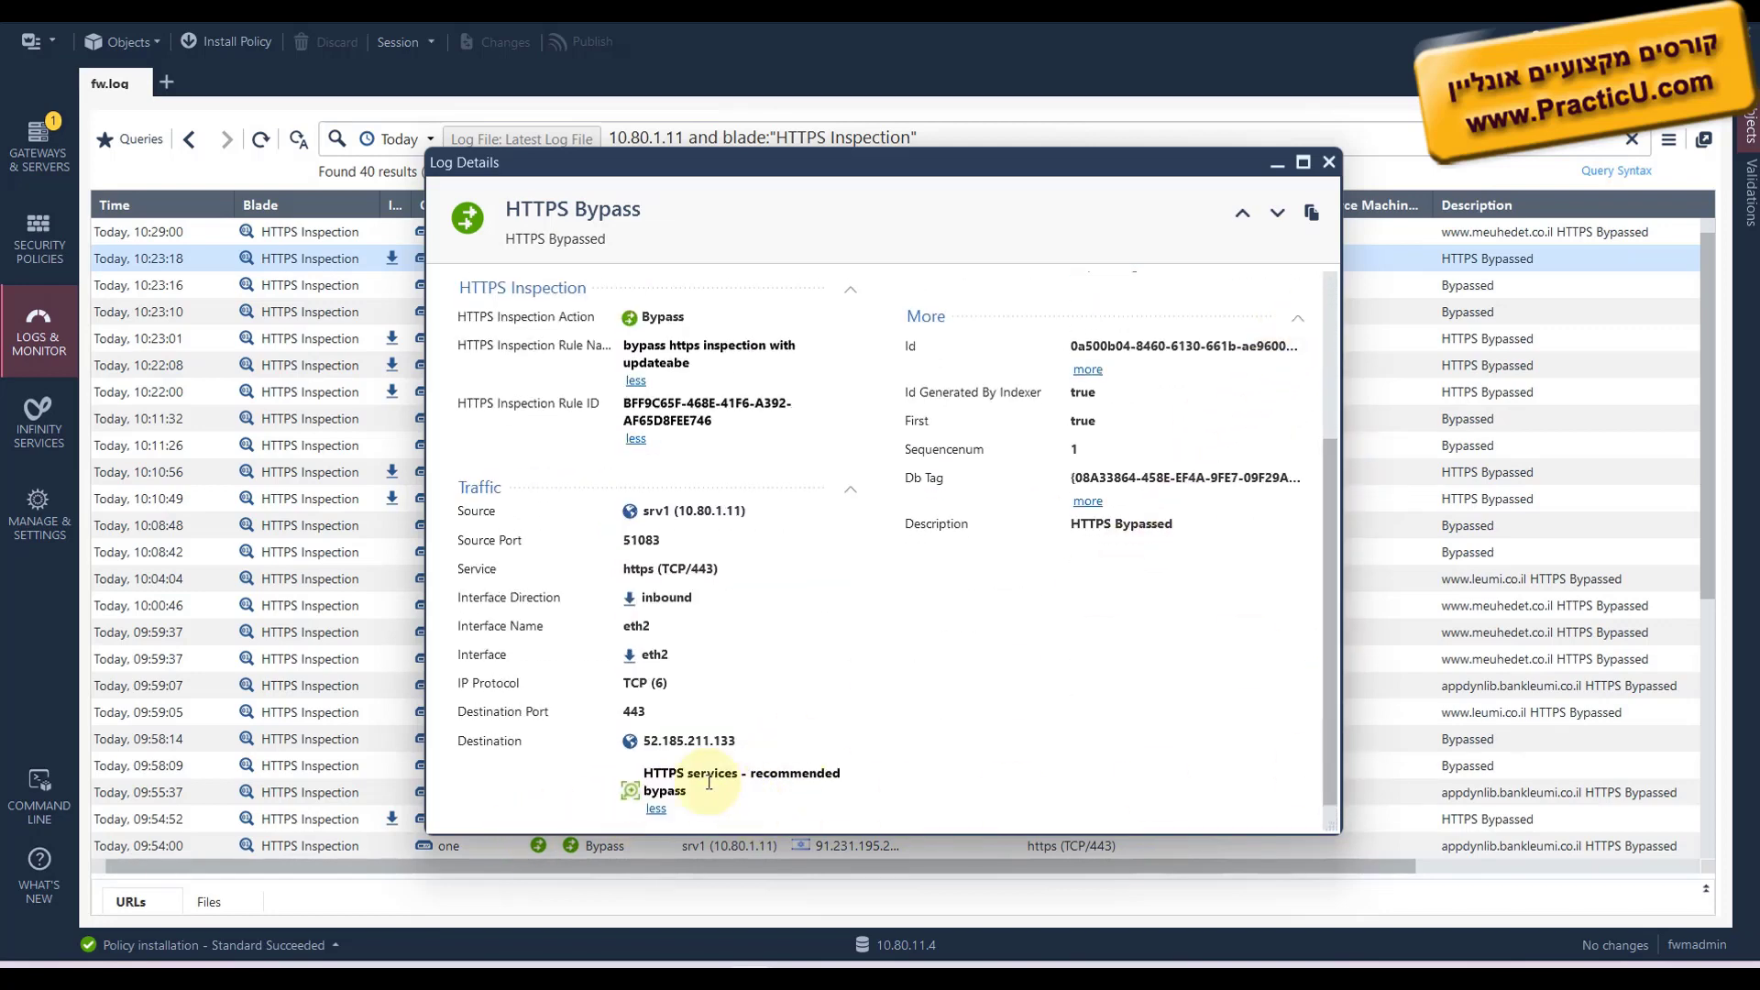
# - Copy the log's destination IP 52.185.211.133, run a Whois lookup on it in the browser, and read through the record
pyautogui.moveTo(646, 747); pyautogui.dragTo(786, 747)
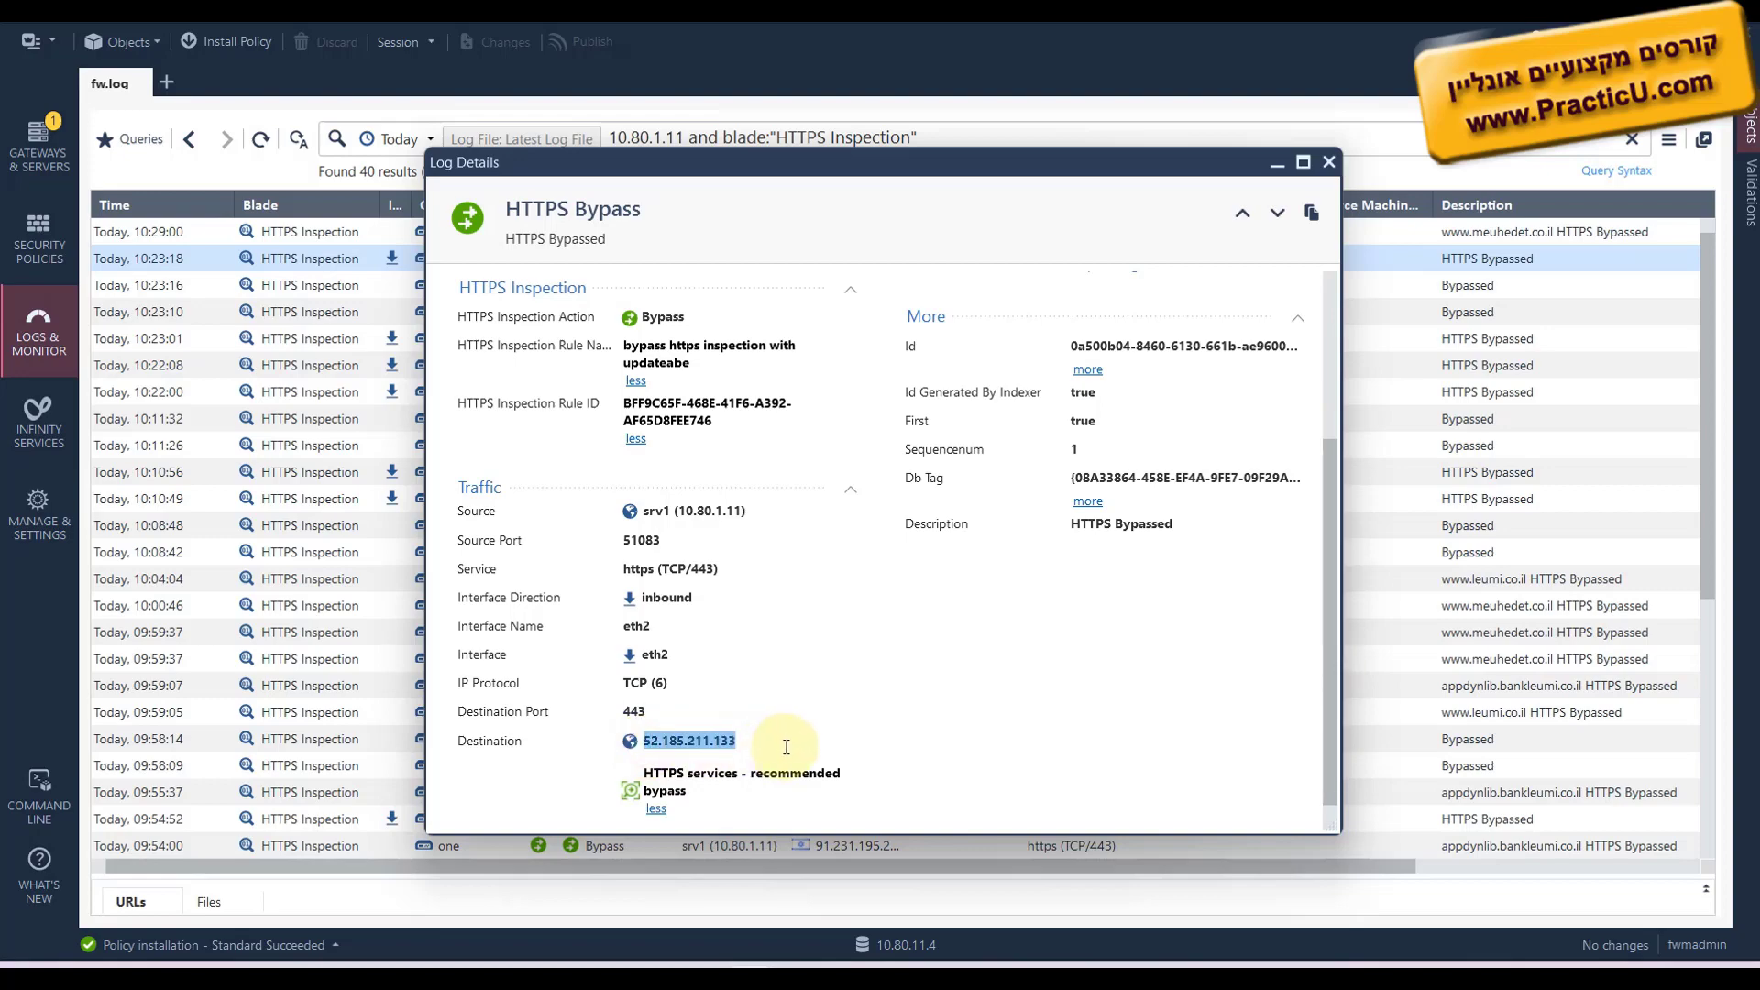
pyautogui.rightClick(702, 743)
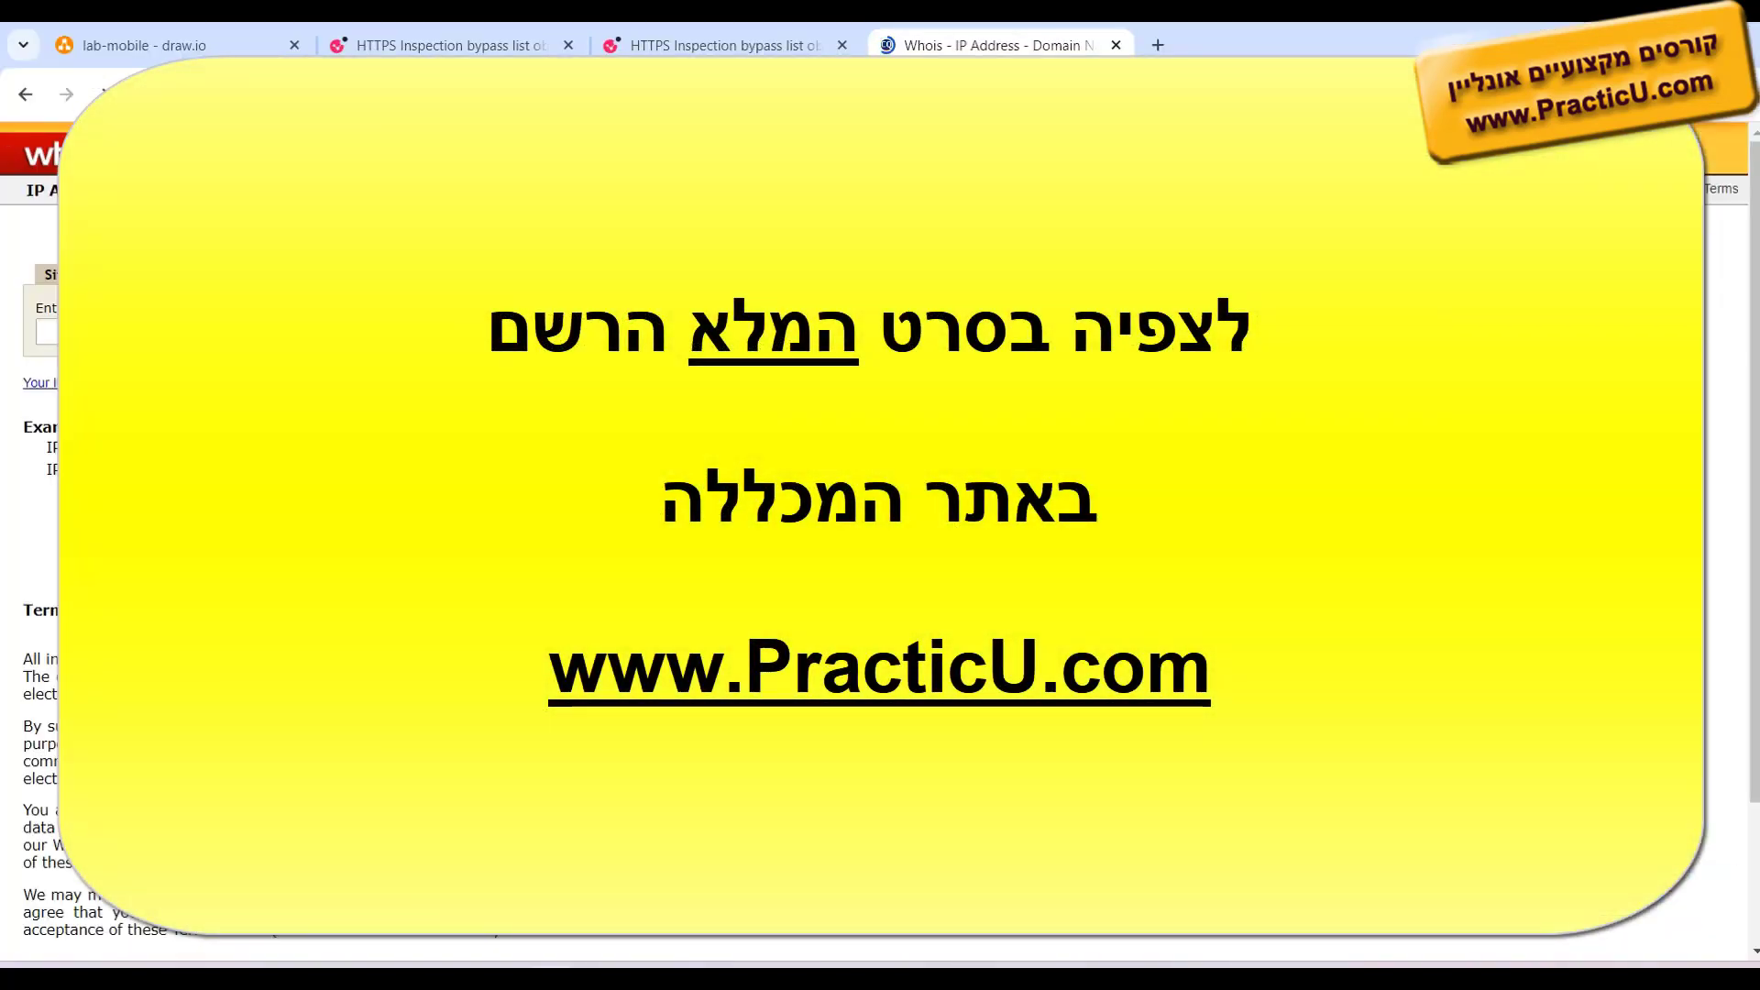
pyautogui.hotkey('ctrl', 'v')
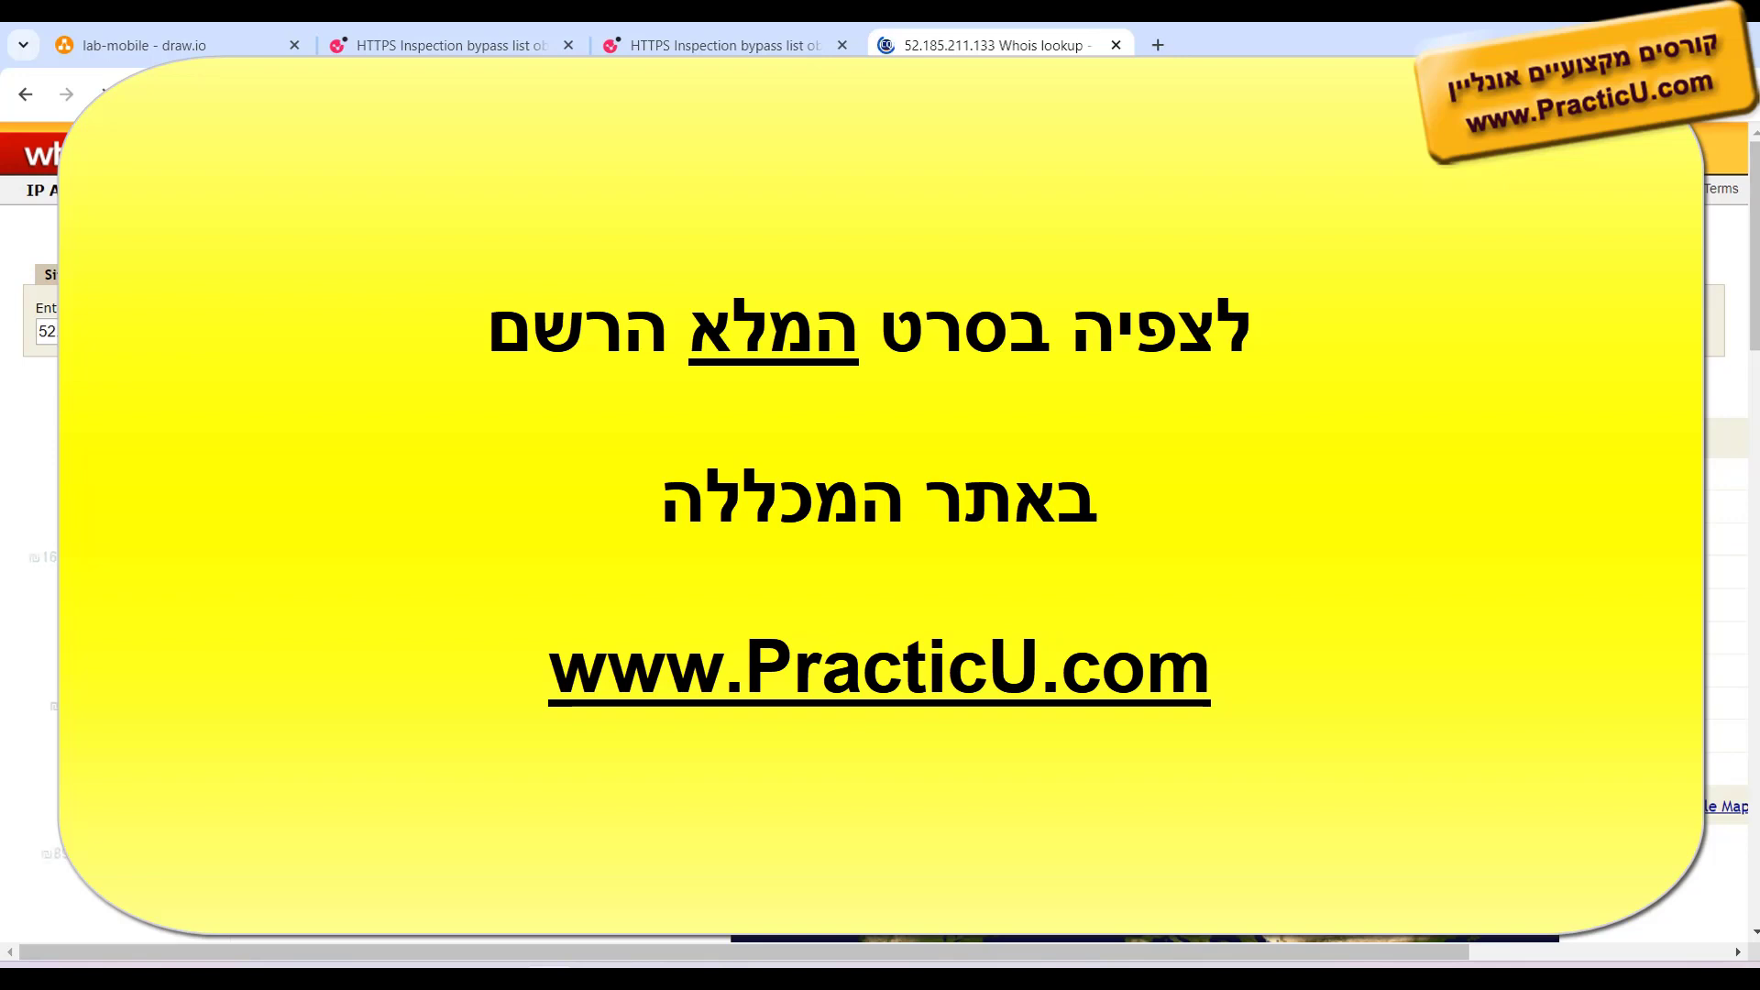
pyautogui.scroll(-7, 879, 531)
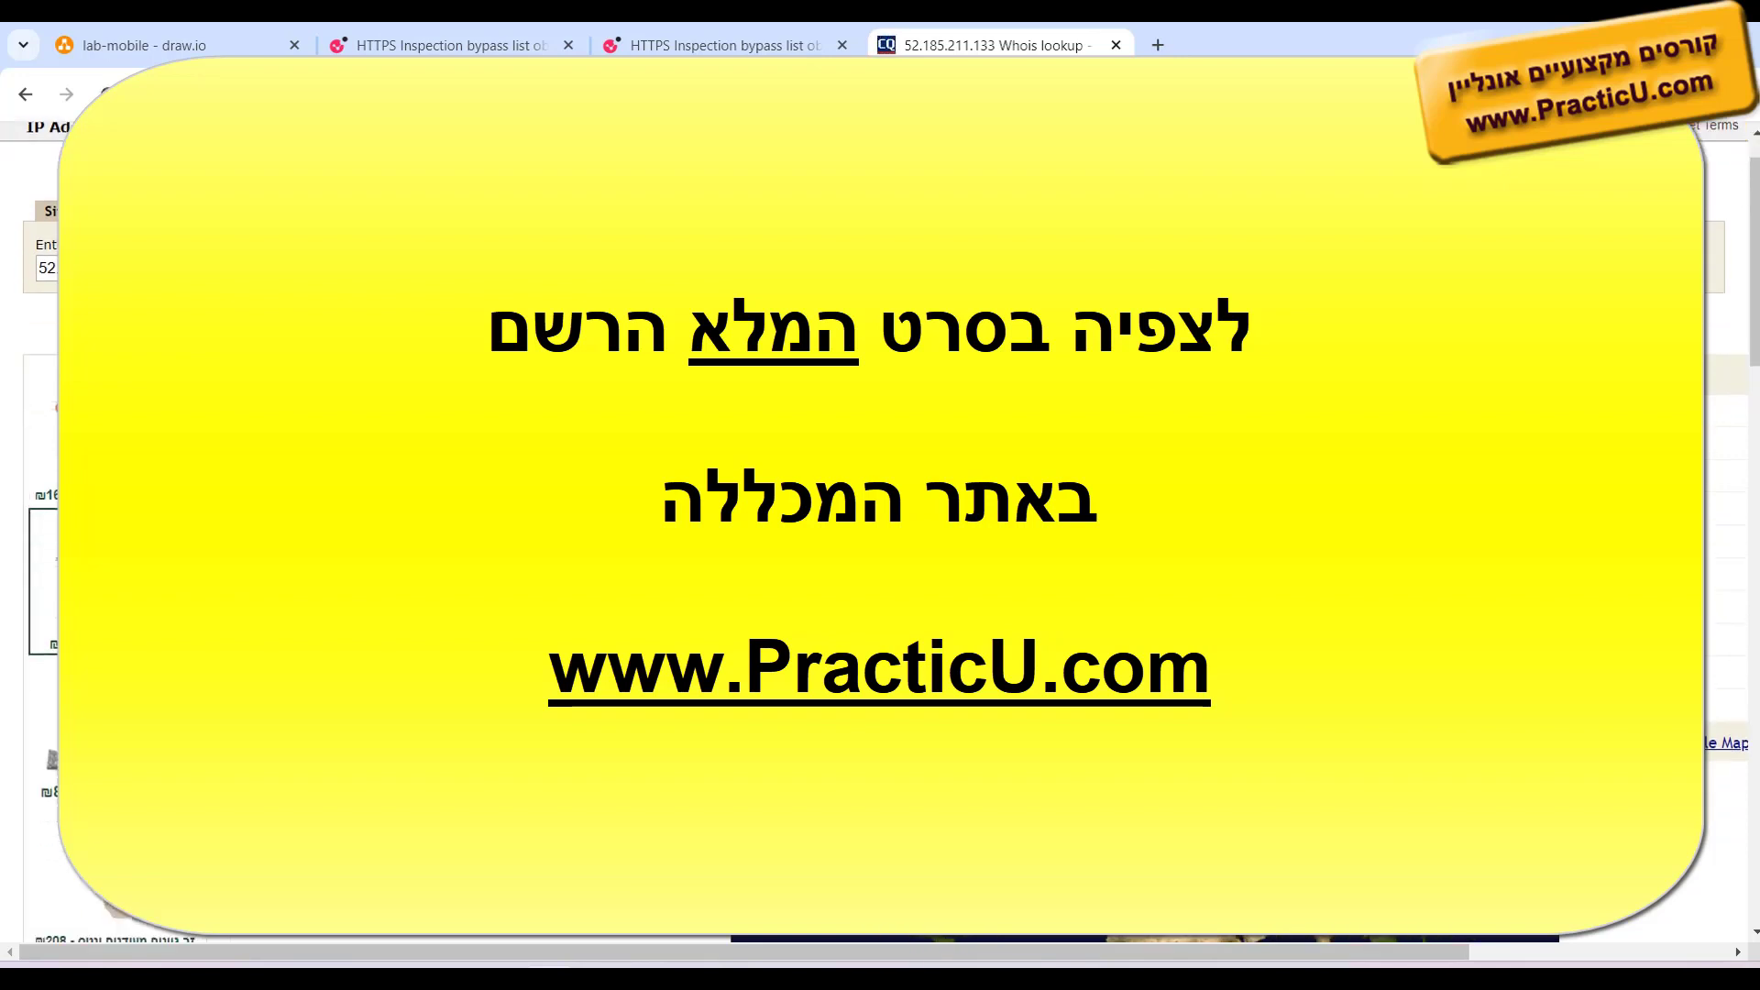
pyautogui.scroll(-5, 880, 532)
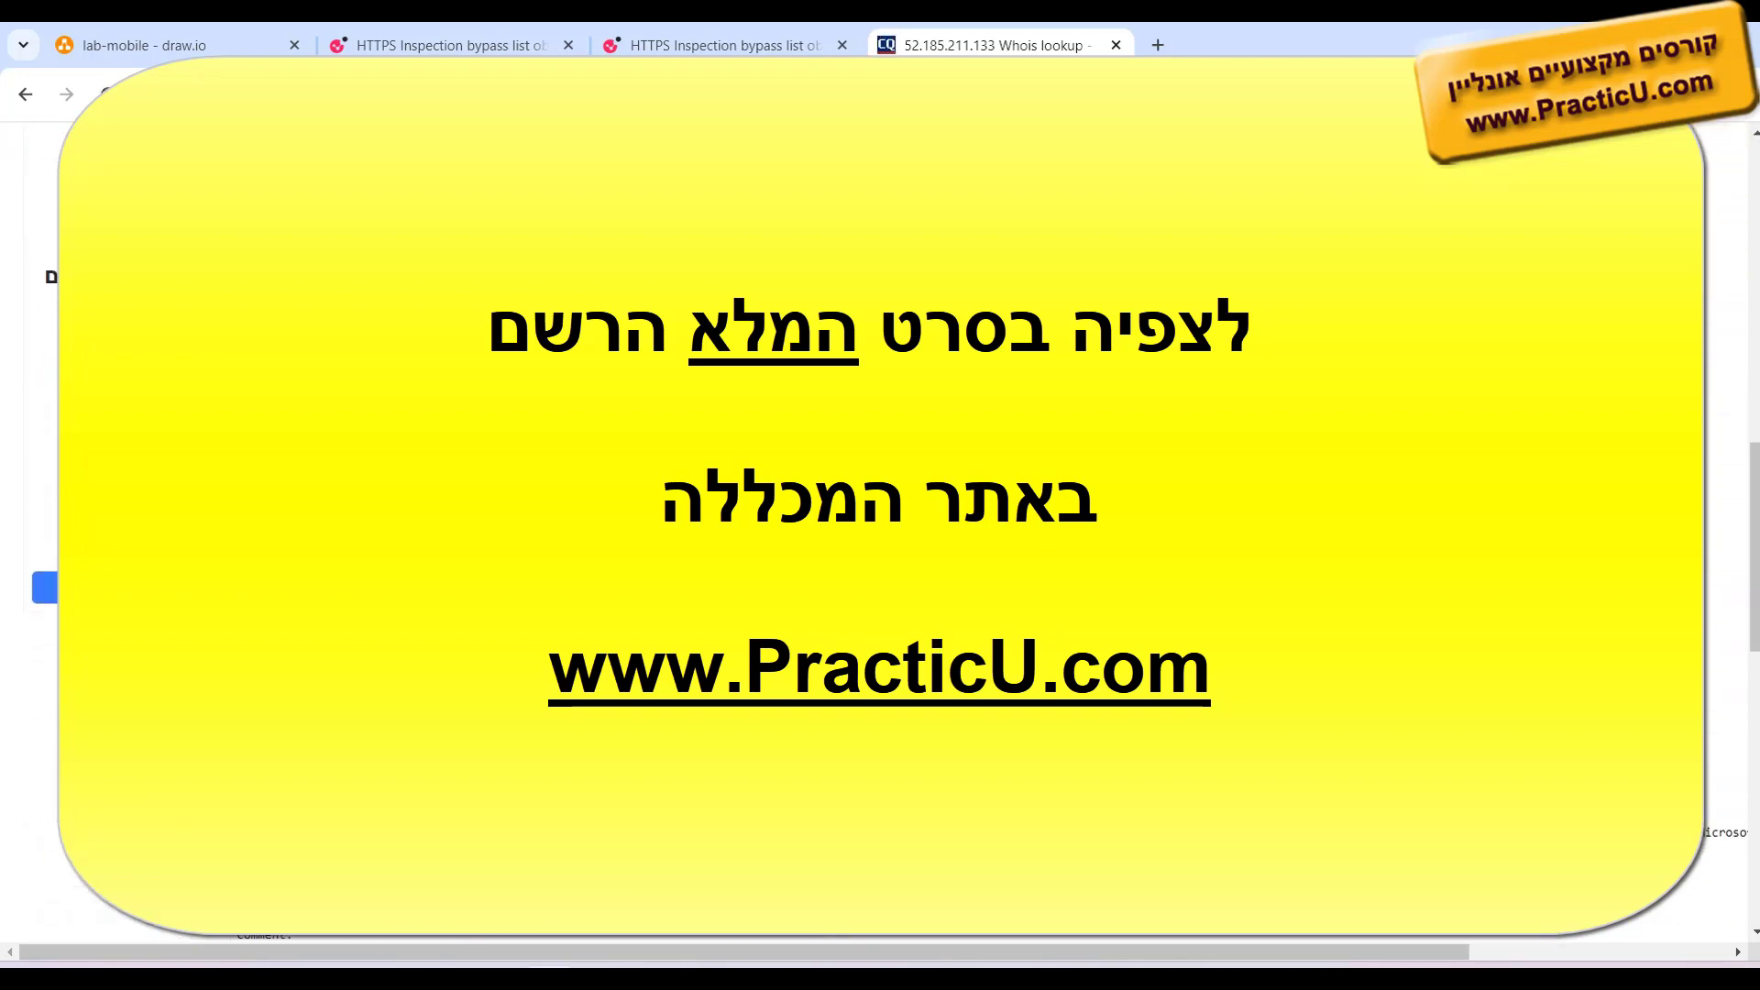